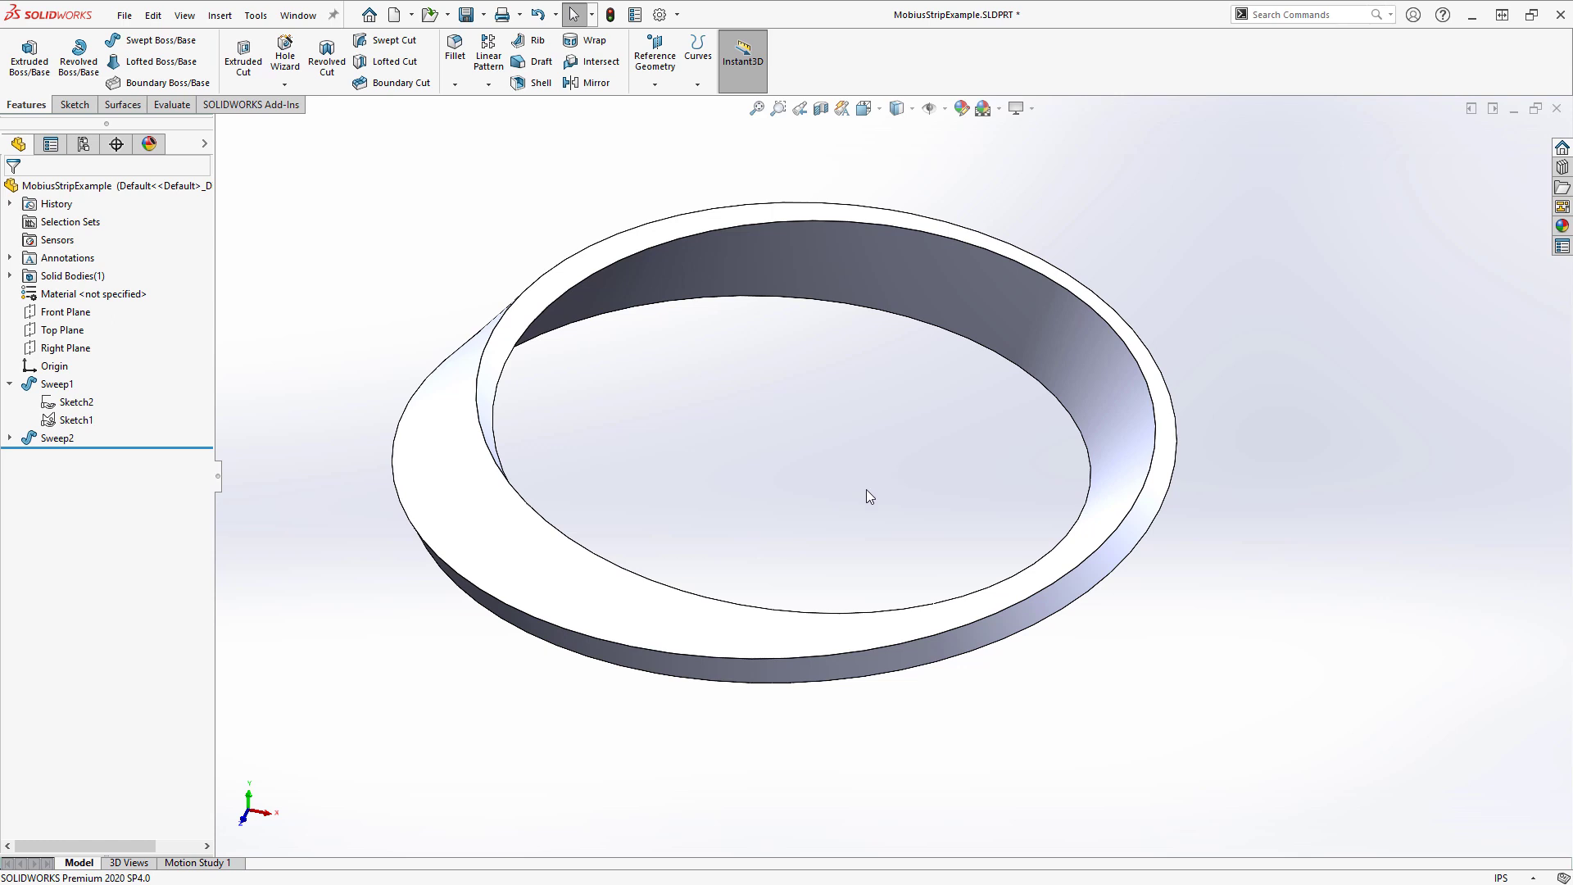
- Tilt the finished Mobius strip to view it flatter
middle_drag(874, 495, 881, 449)
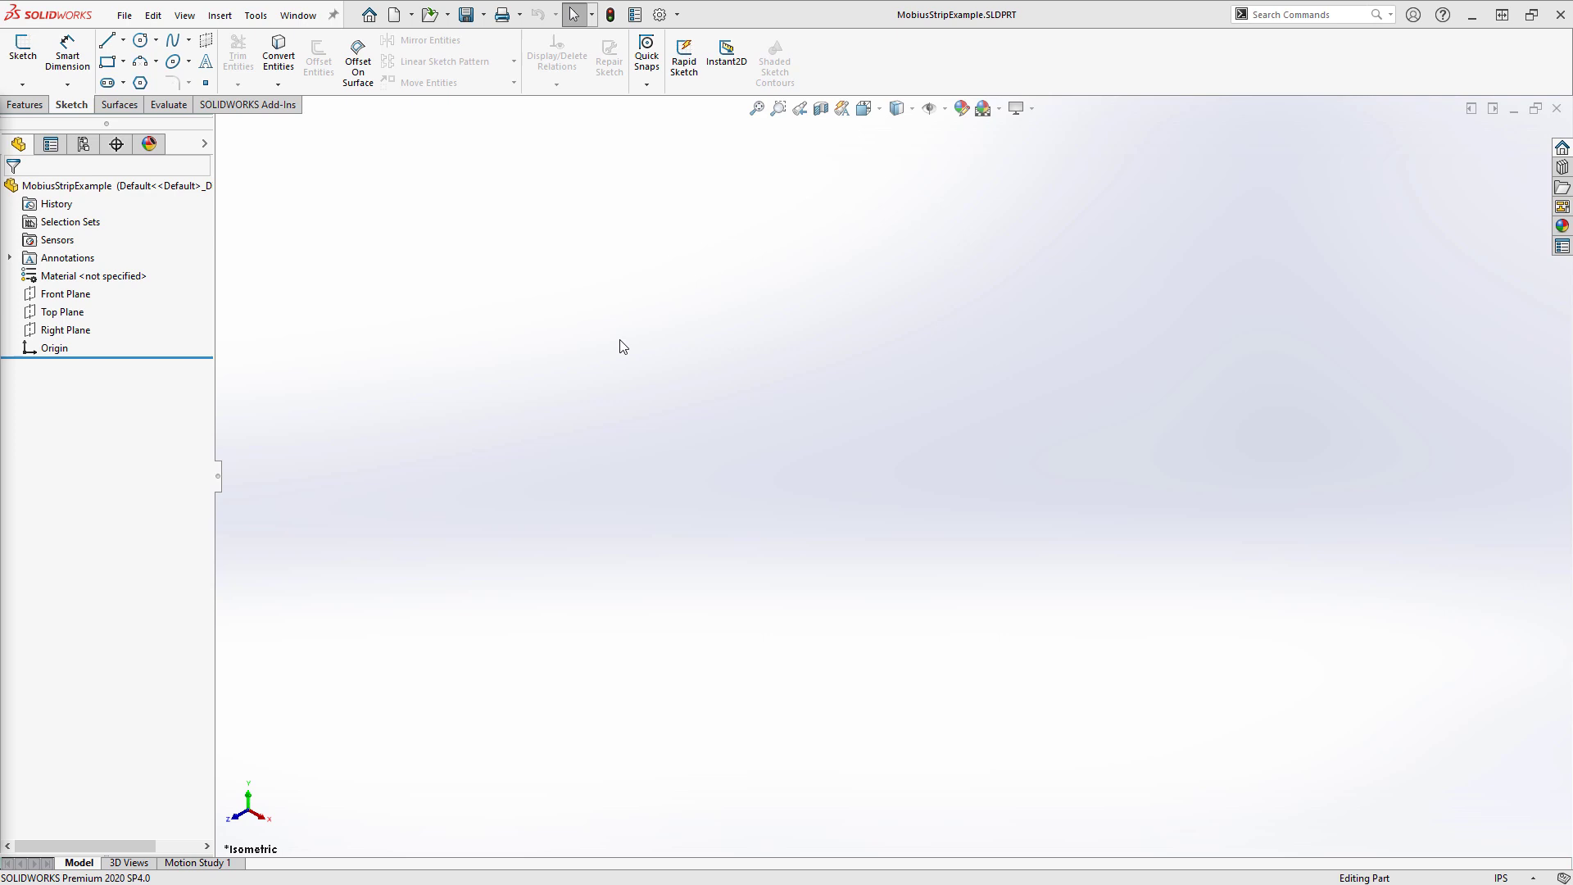
- Start a sketch on Top Plane and draw a circle whose edge touches the origin
click(69, 316)
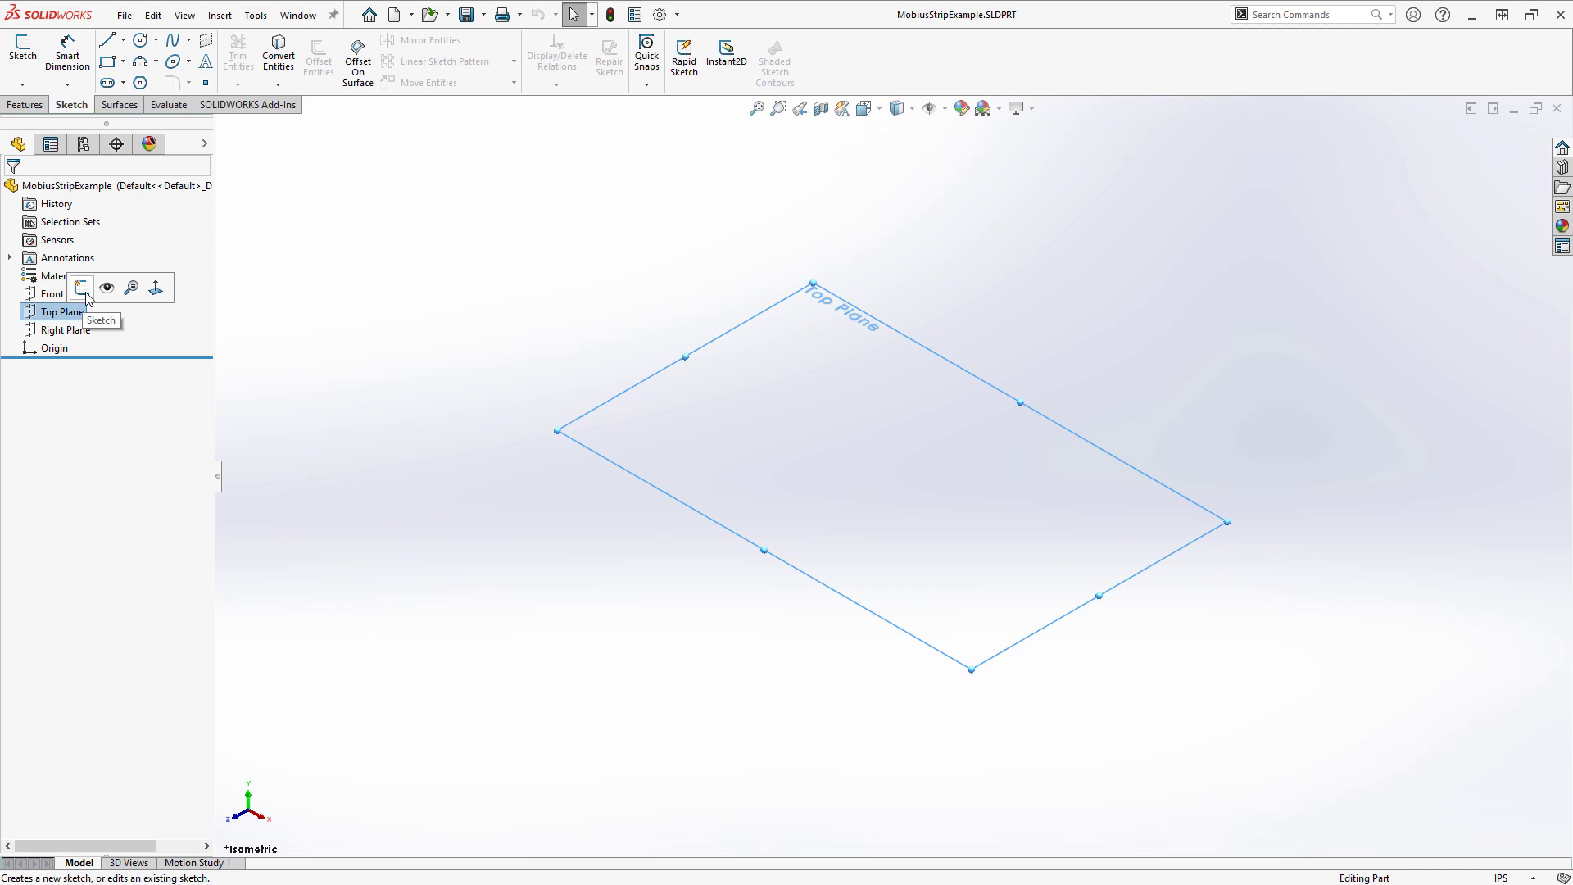
click(82, 288)
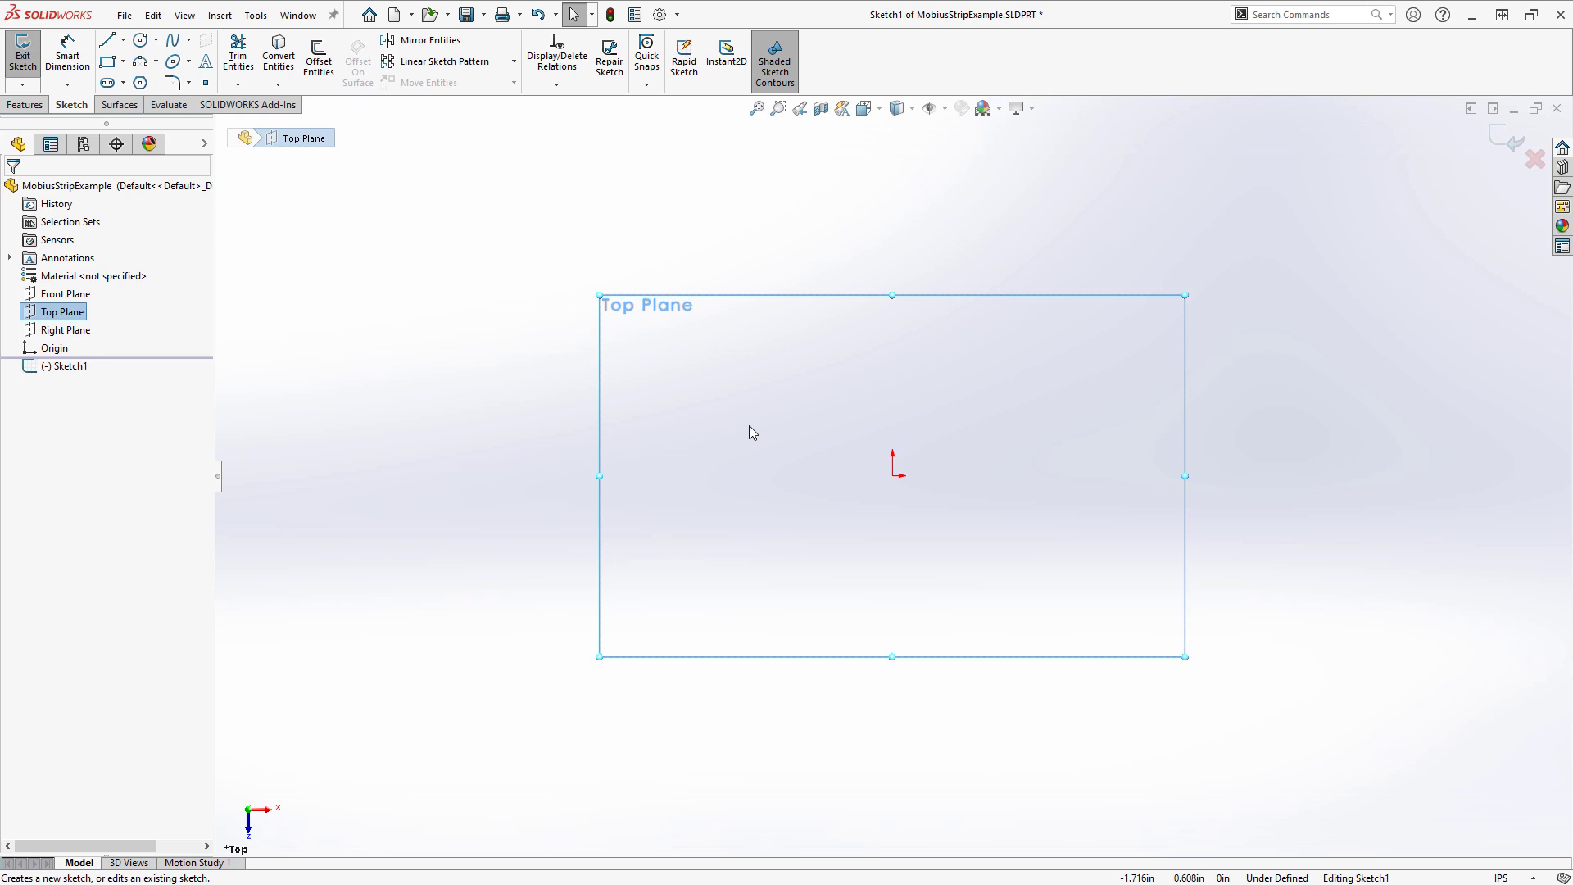
click(752, 433)
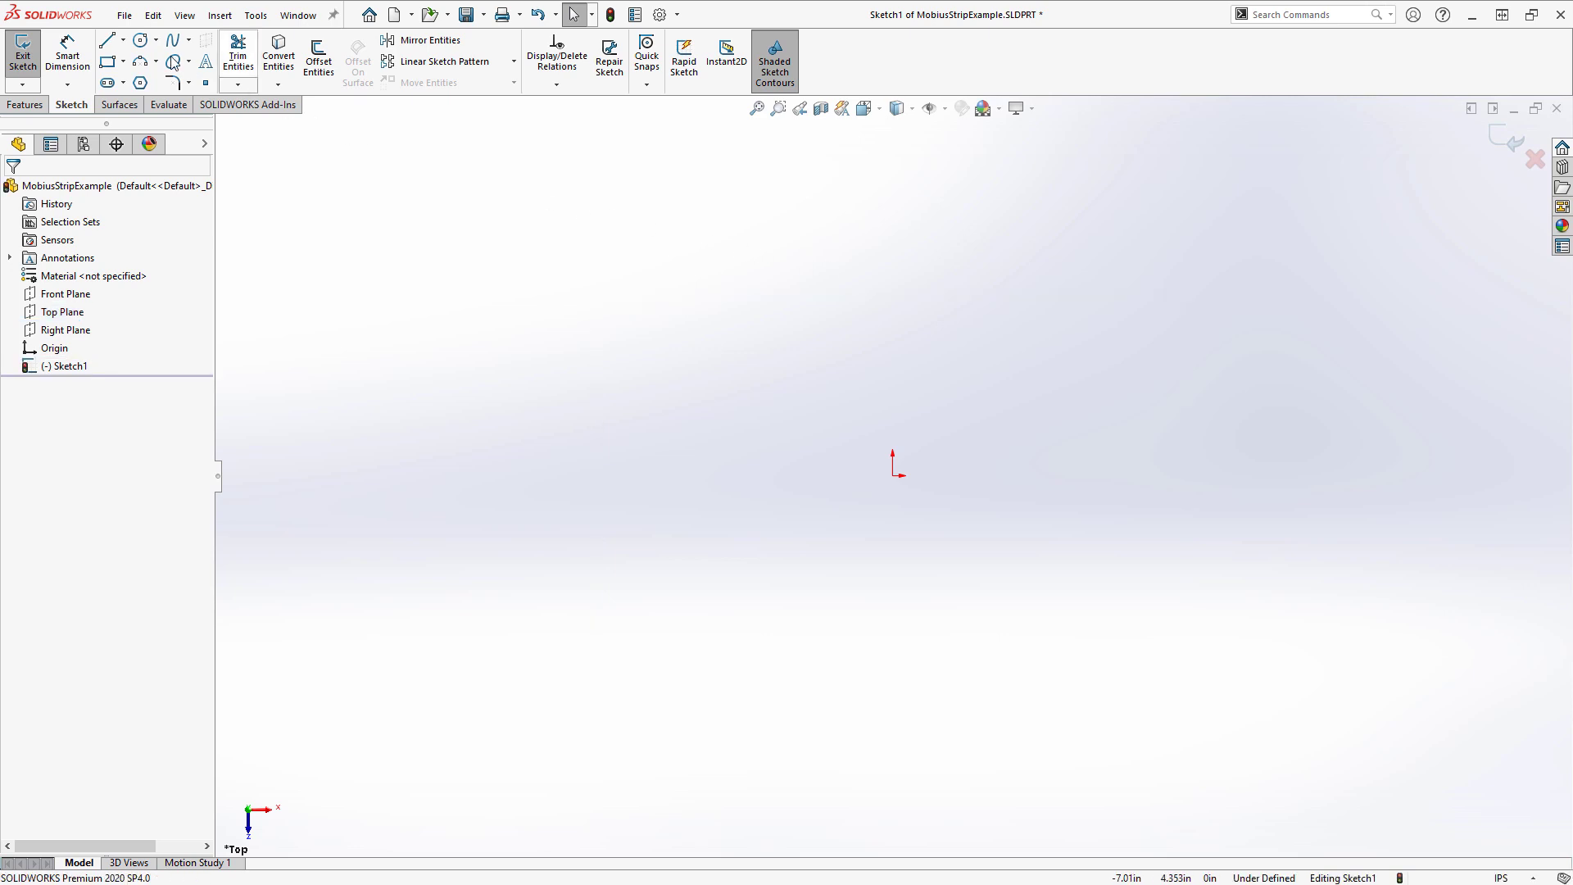
click(142, 43)
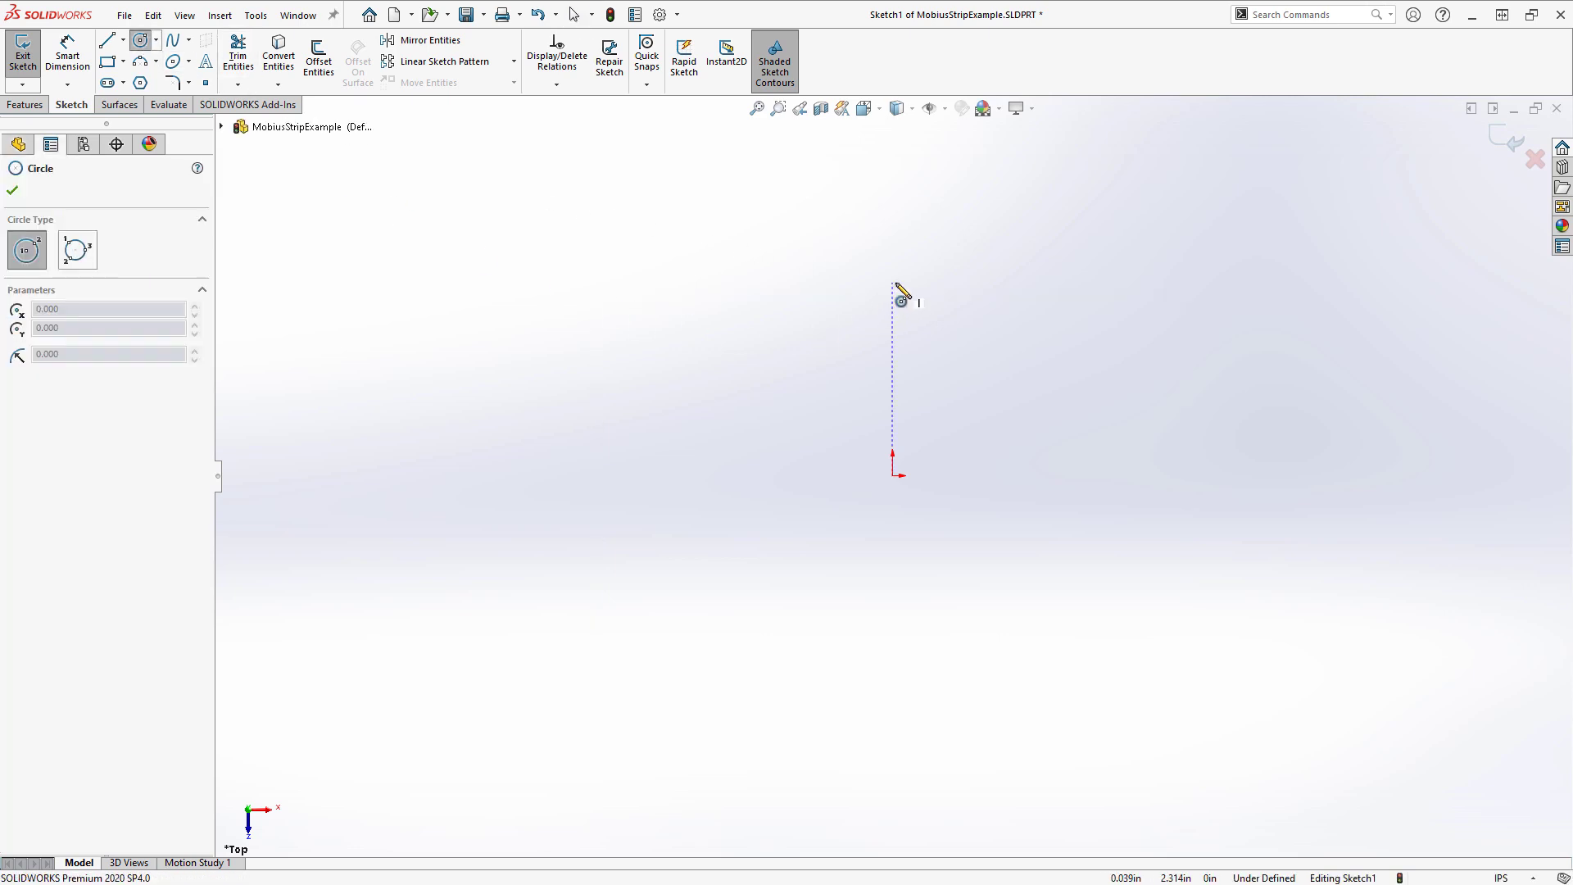
mouse_move(892, 284)
mouse_down()
mouse_move(912, 449)
mouse_move(893, 475)
mouse_up()
key(Escape)
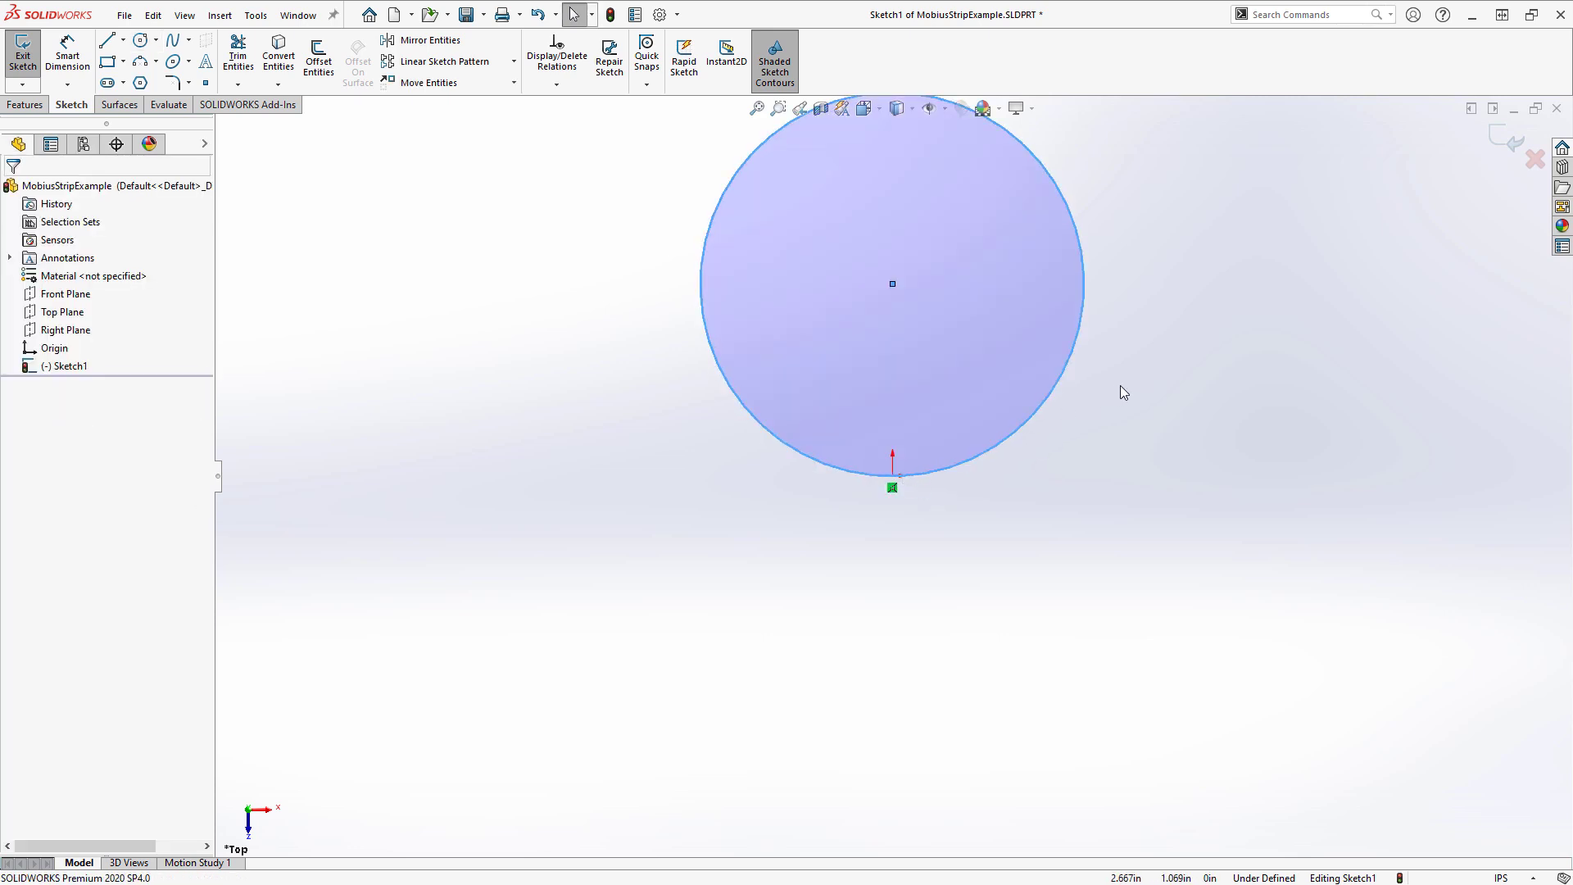
scroll(1182, 338, up, 1)
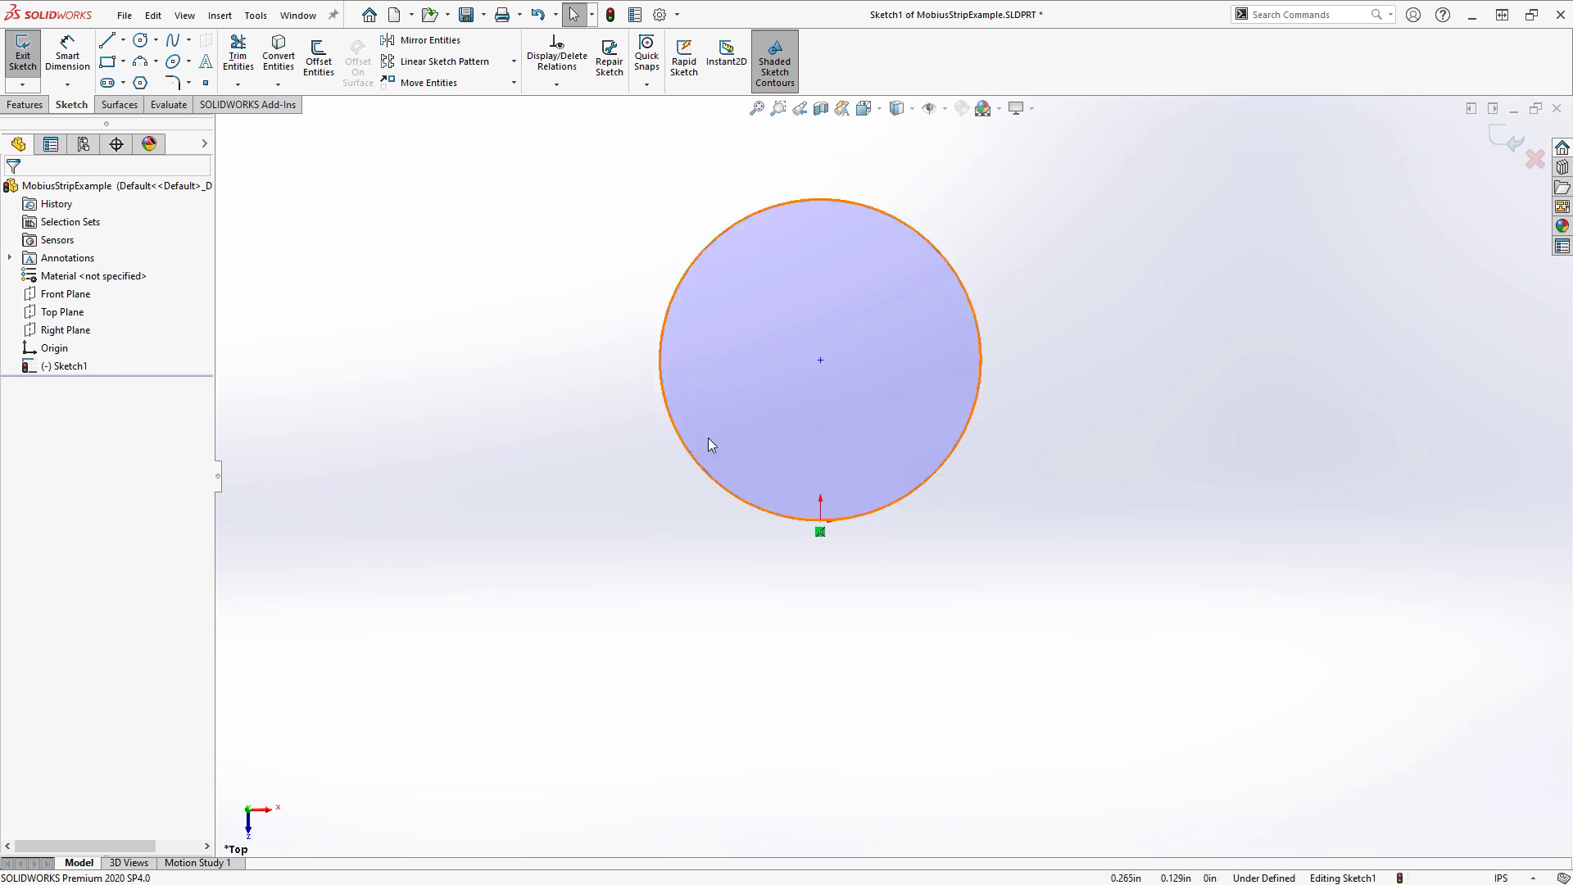
- Add a Vertical relation between the circle's centre and the origin
click(820, 521)
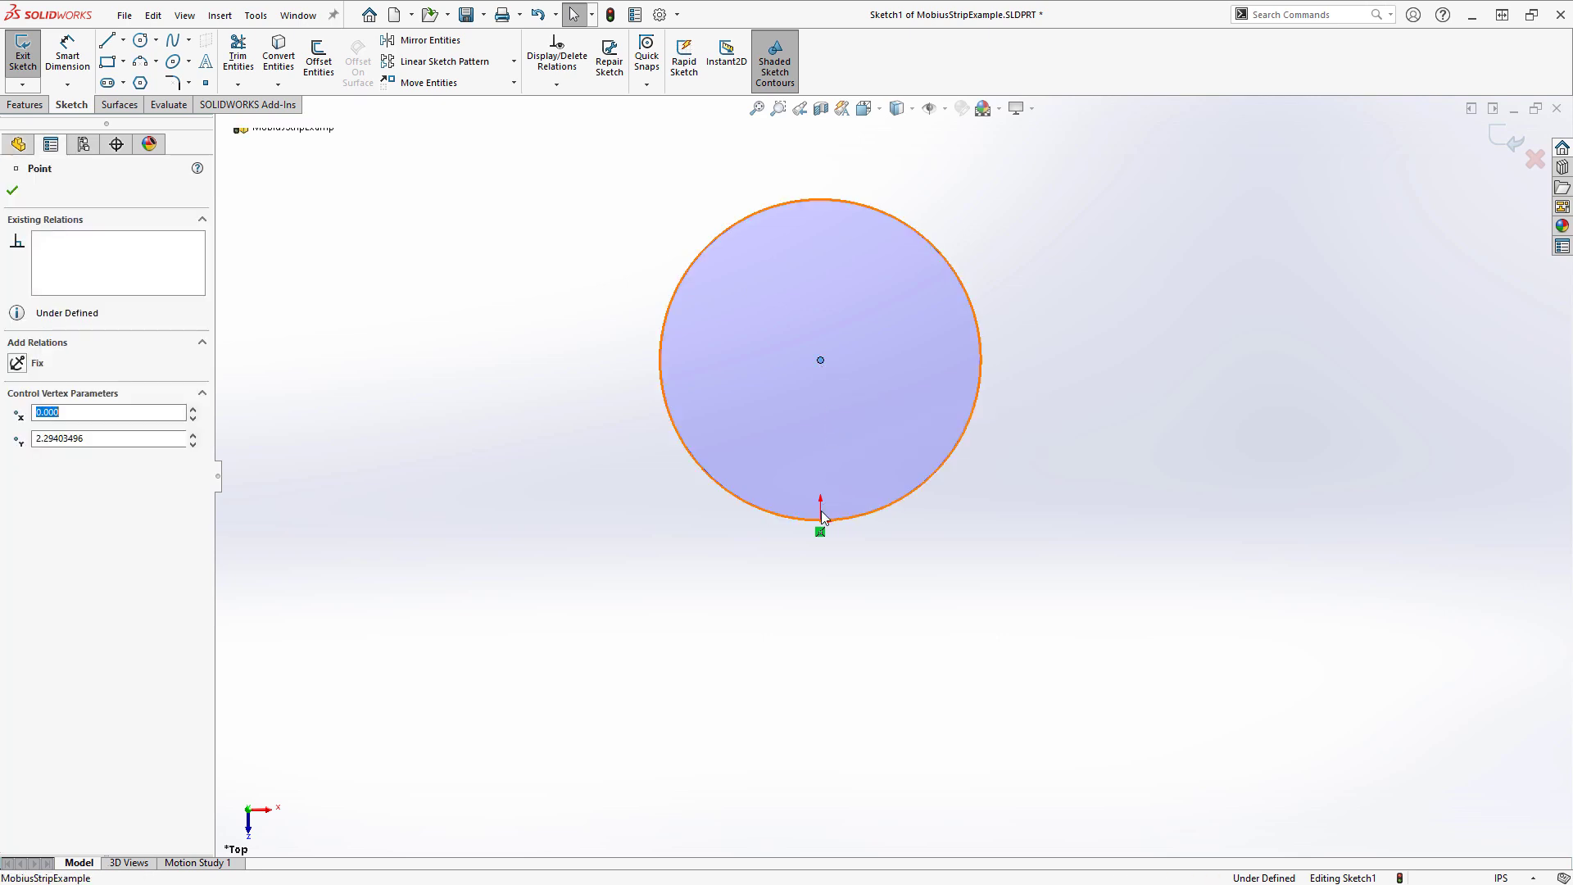
ctrl+click(821, 523)
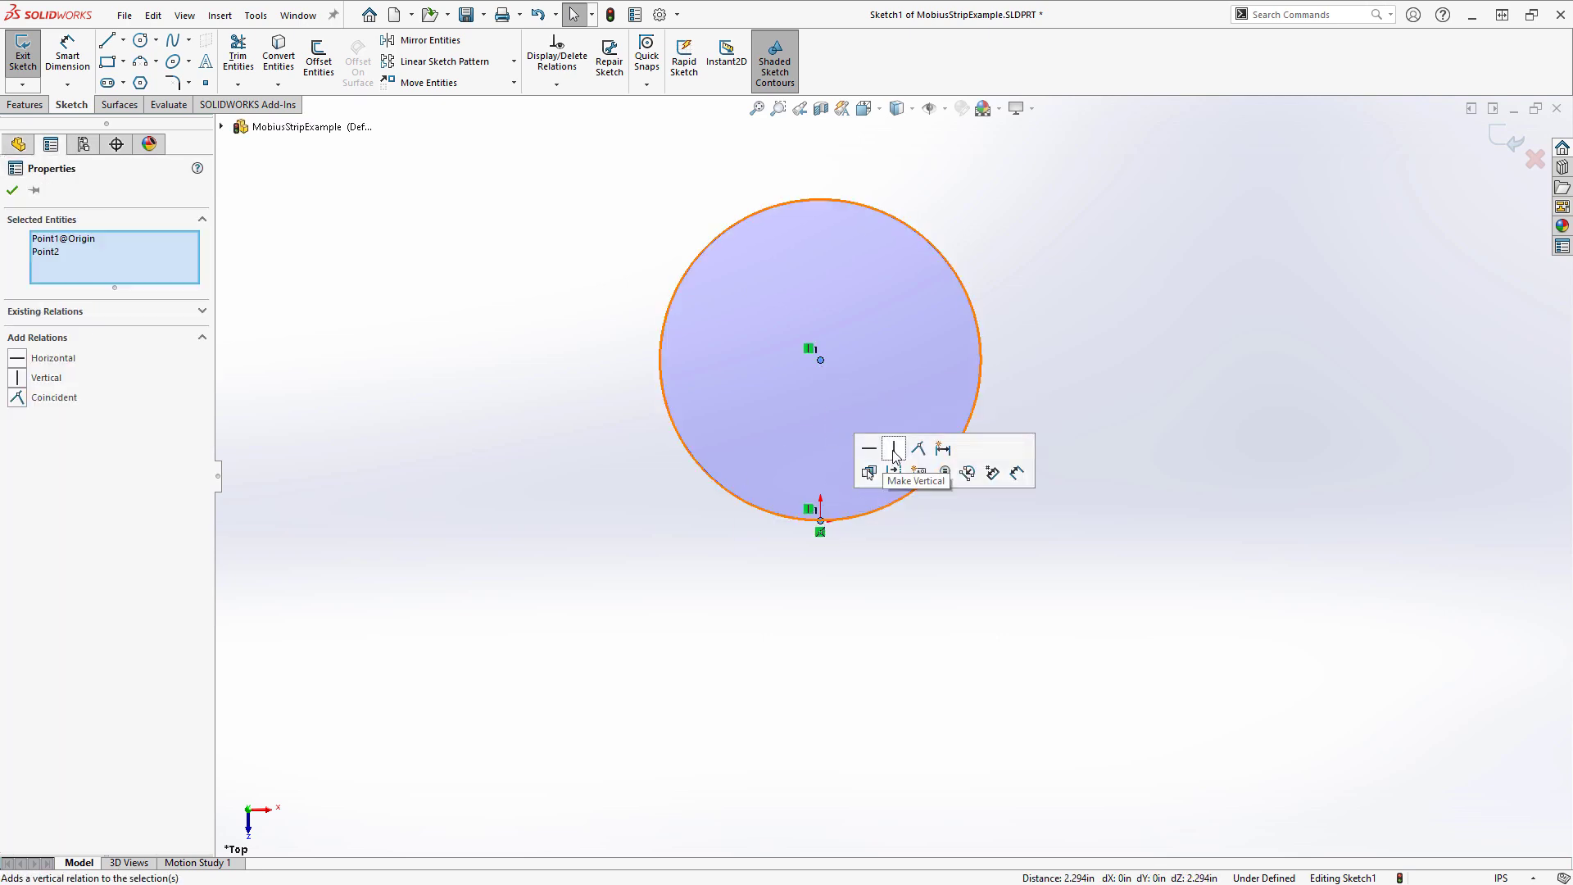
click(1044, 329)
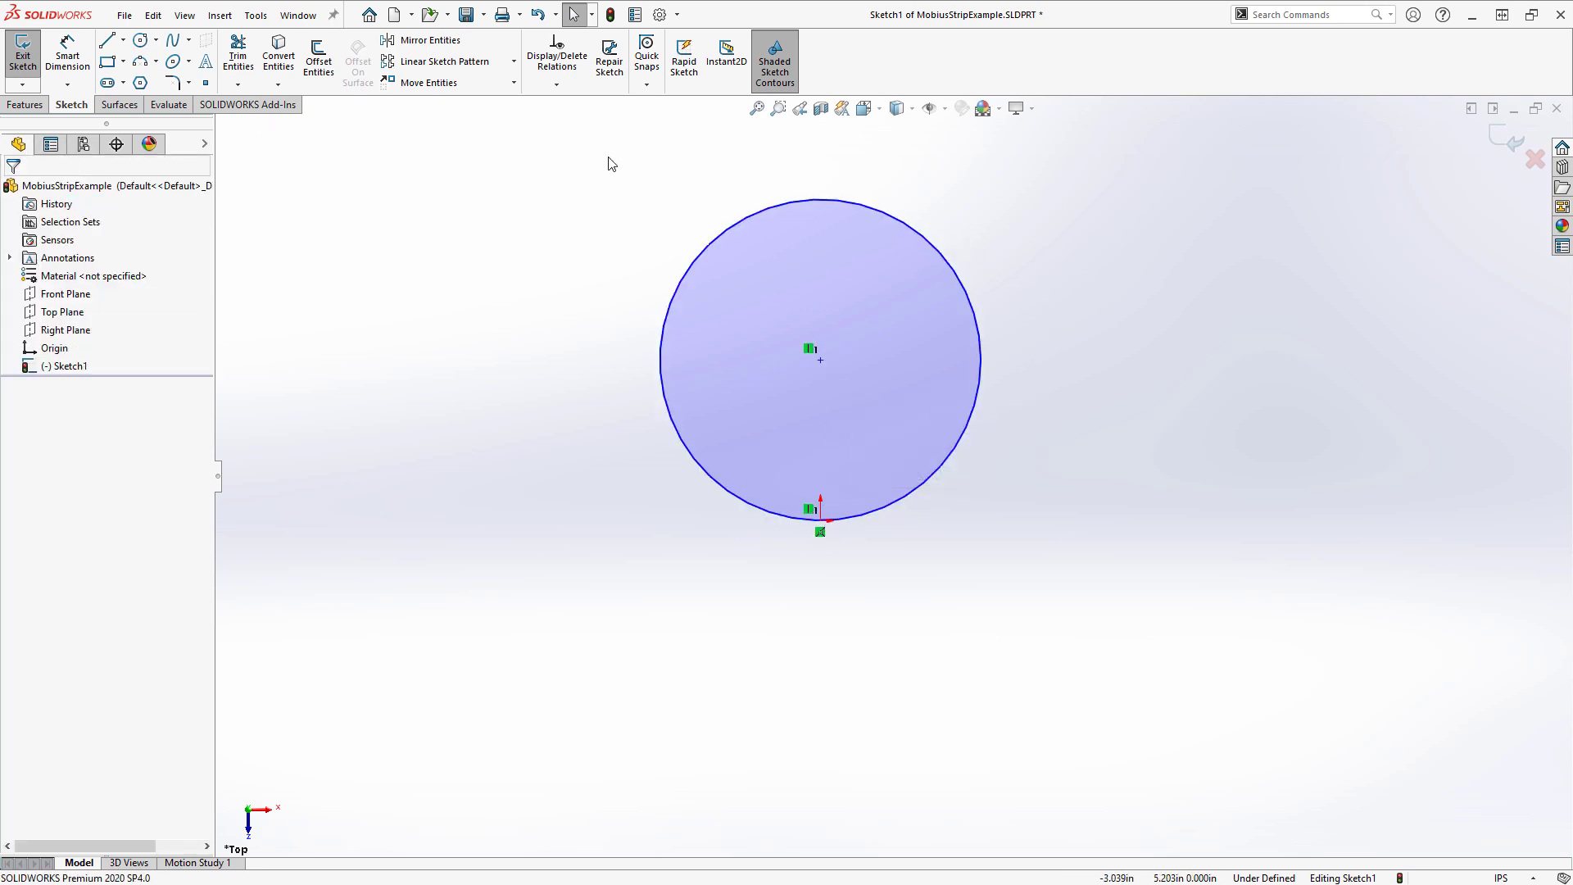
- Dimension the circle's diameter to 5
click(67, 57)
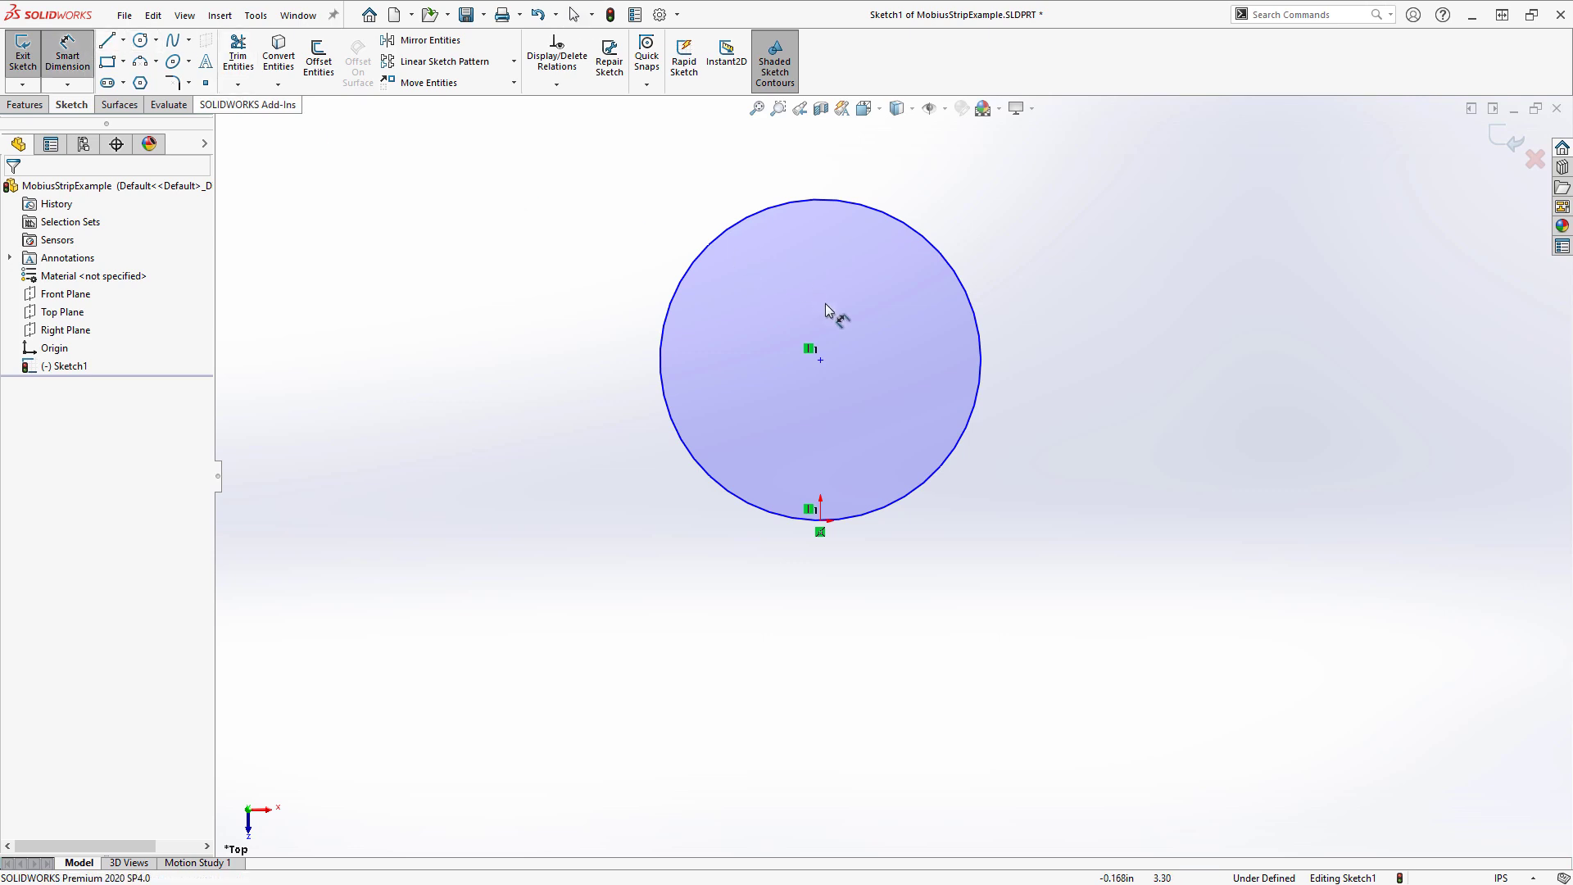
click(957, 442)
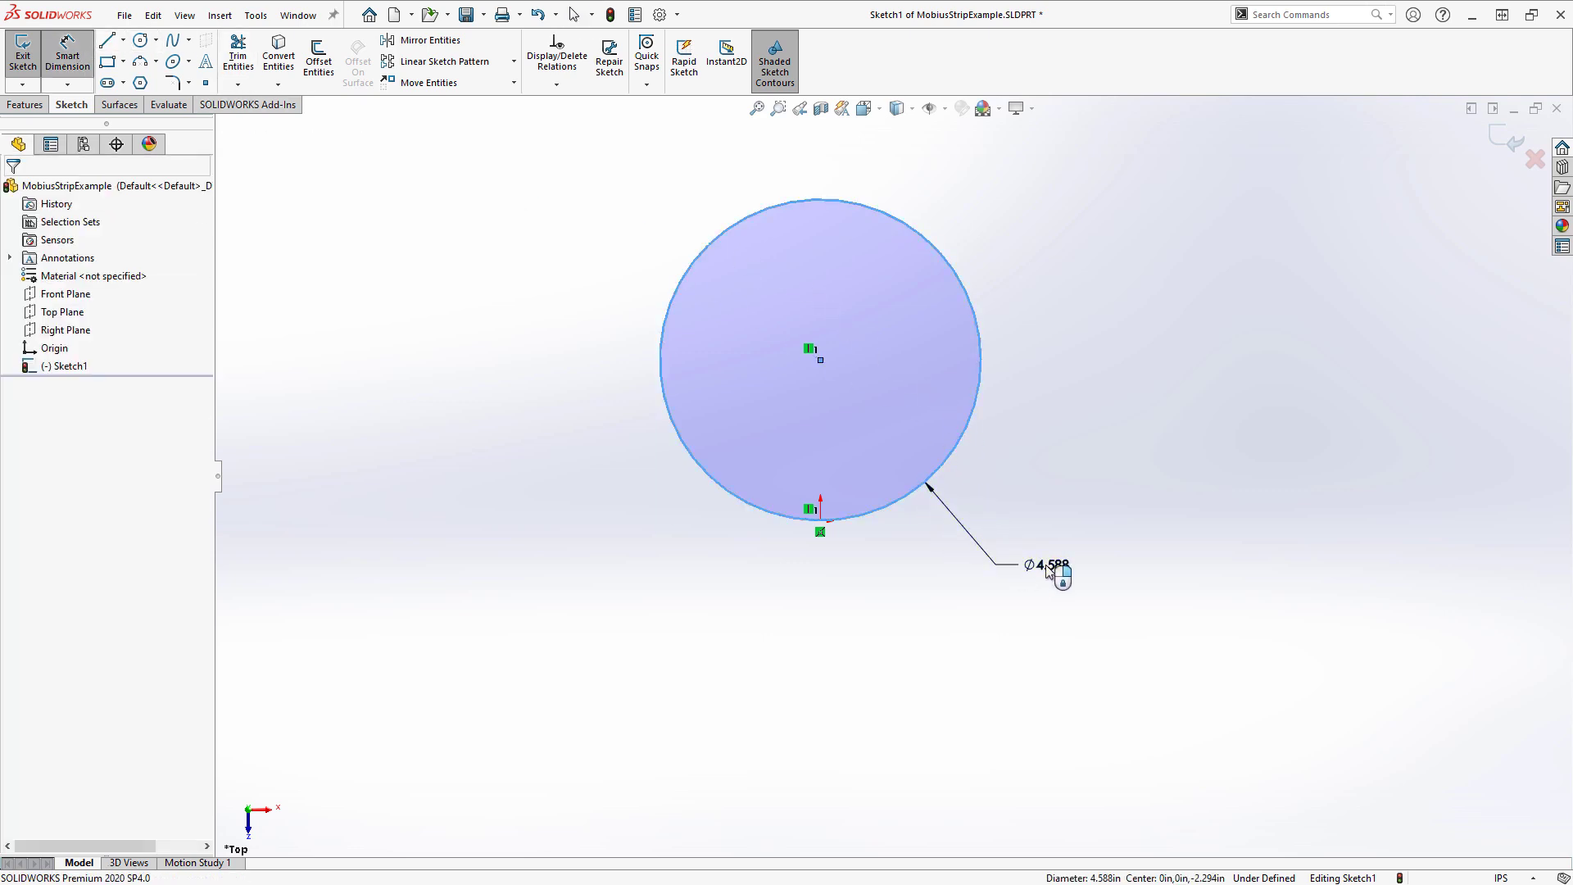
click(1048, 571)
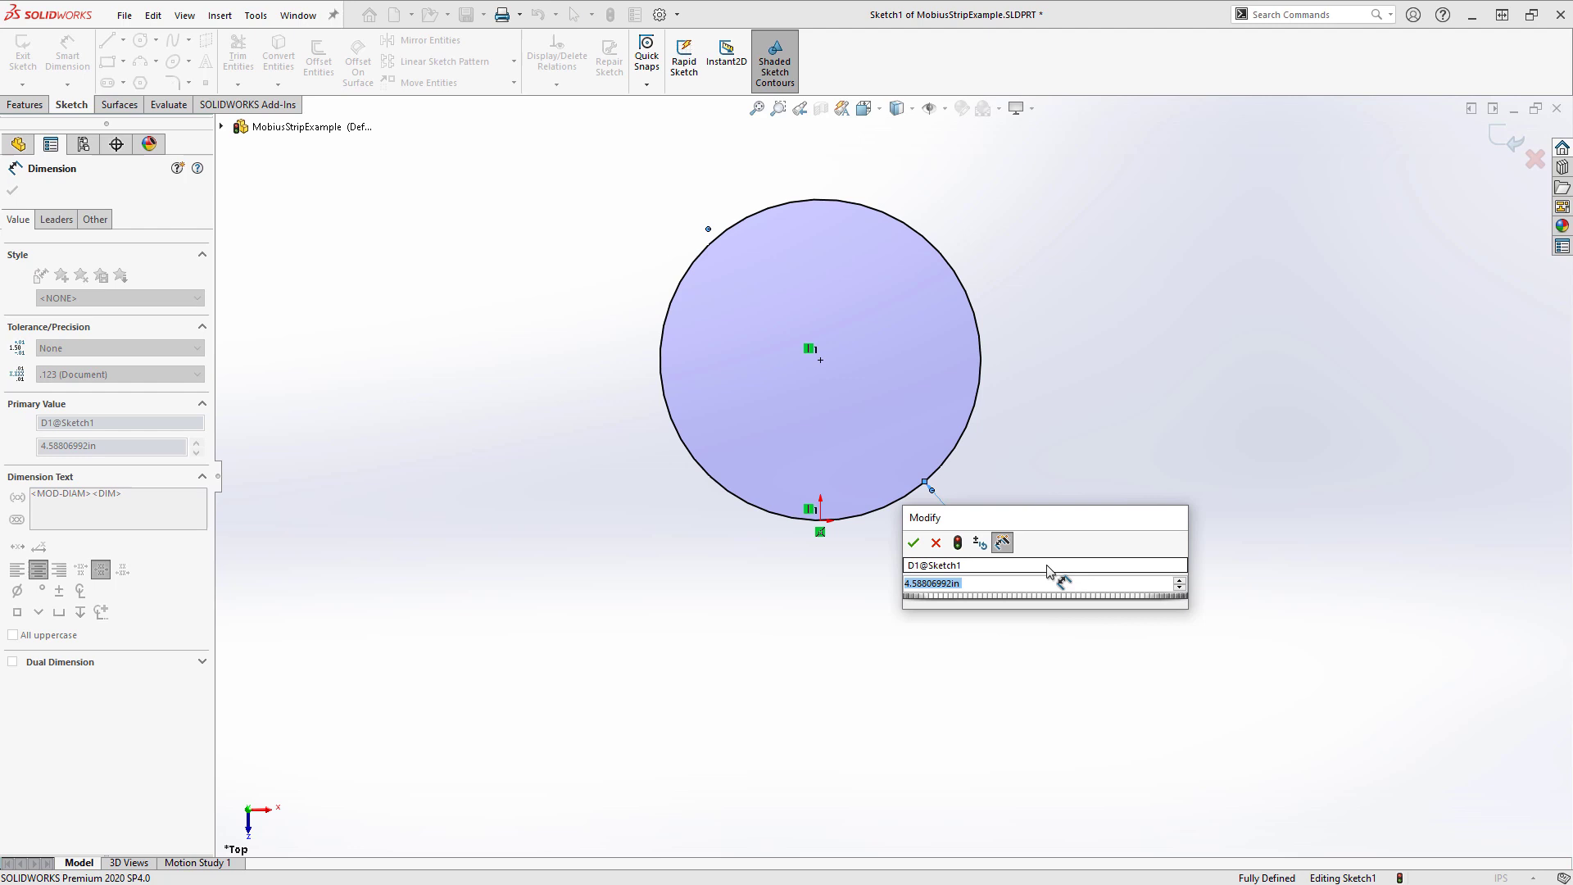
text(5)
key(Return)
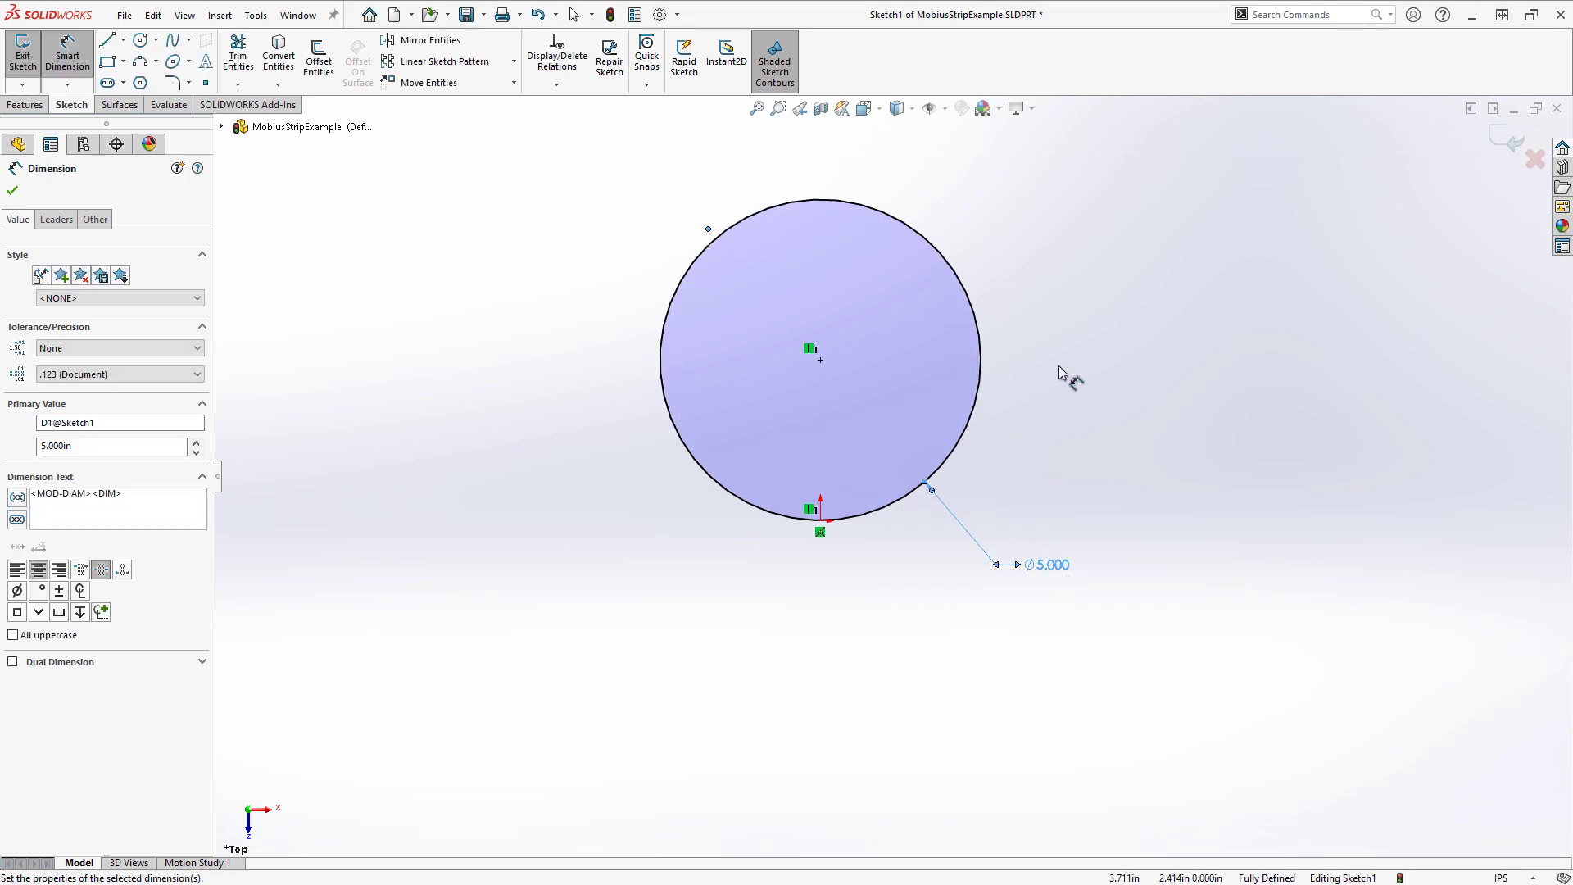
click(1038, 330)
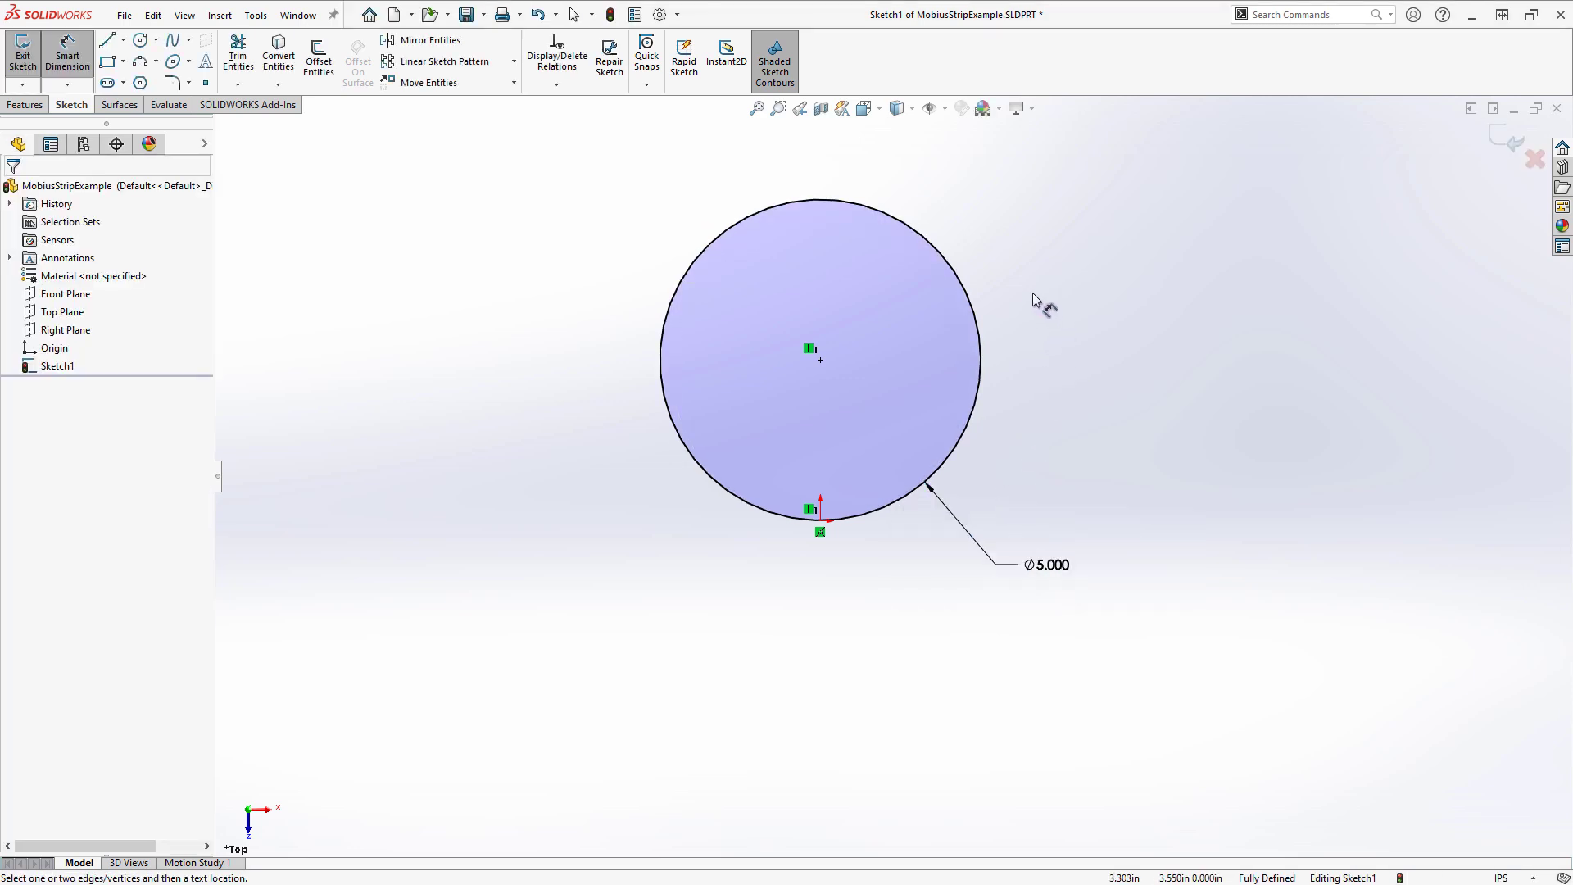
key(Escape)
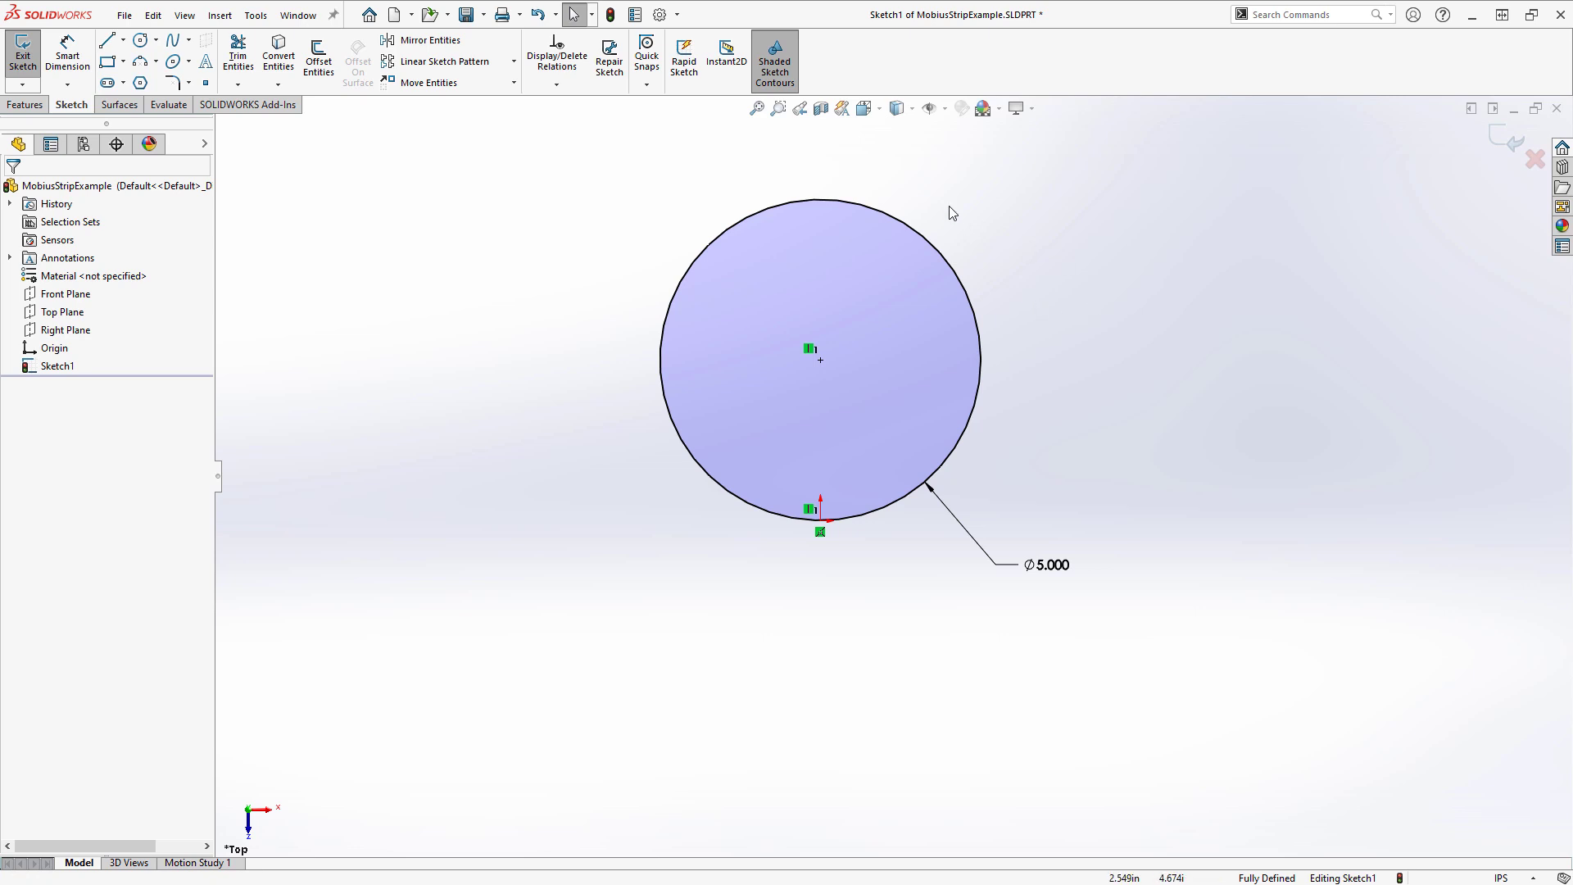
- Split the circle with Split Entities at its top and bottom points
right_click(851, 204)
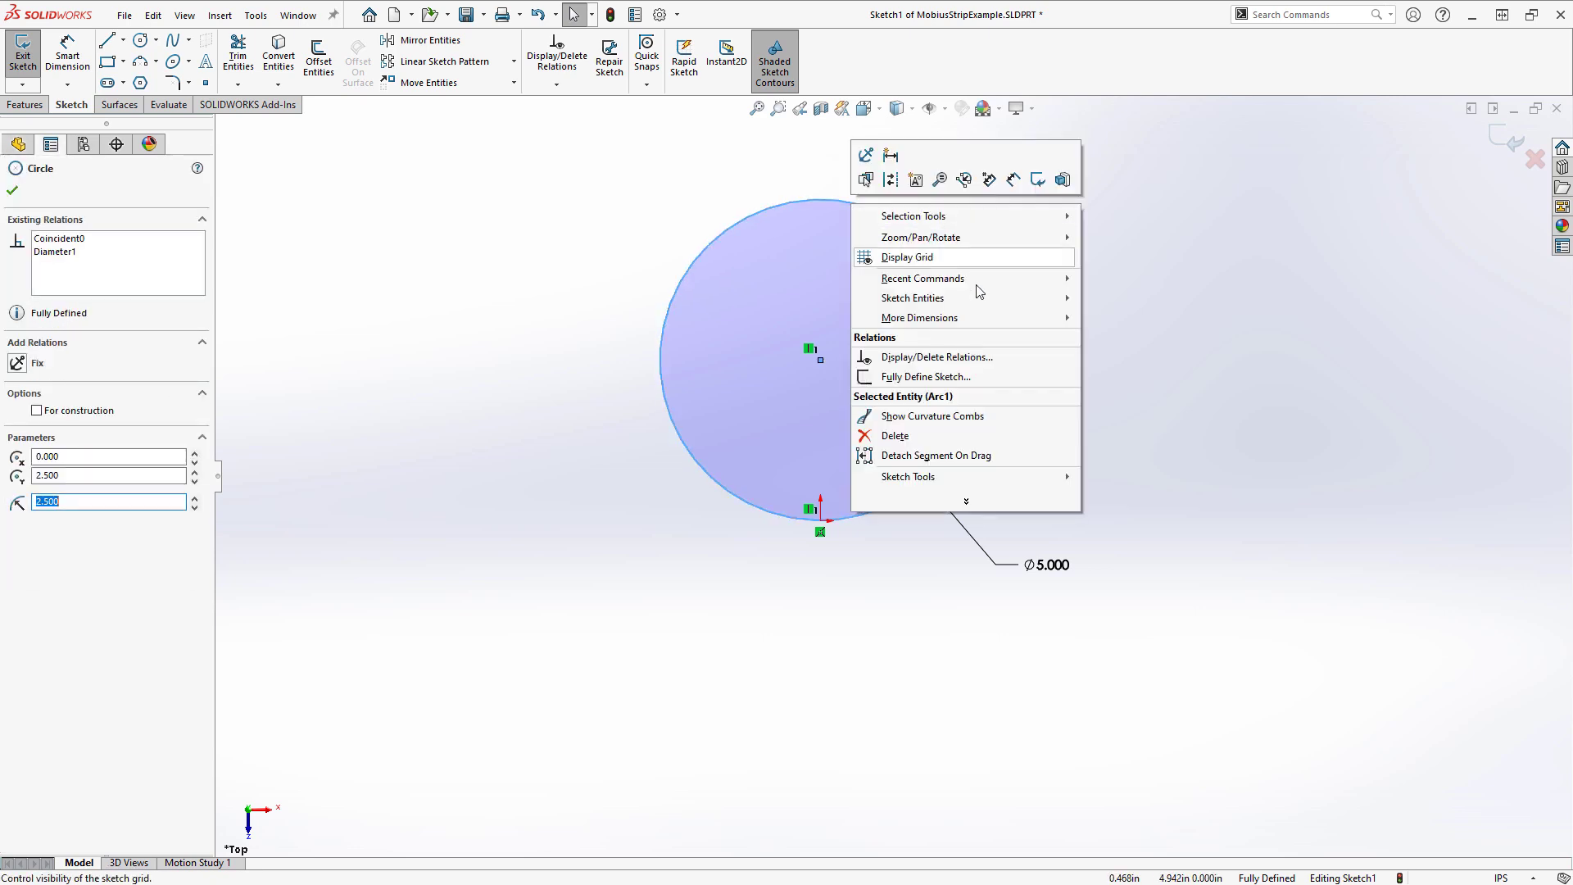
mouse_move(925, 477)
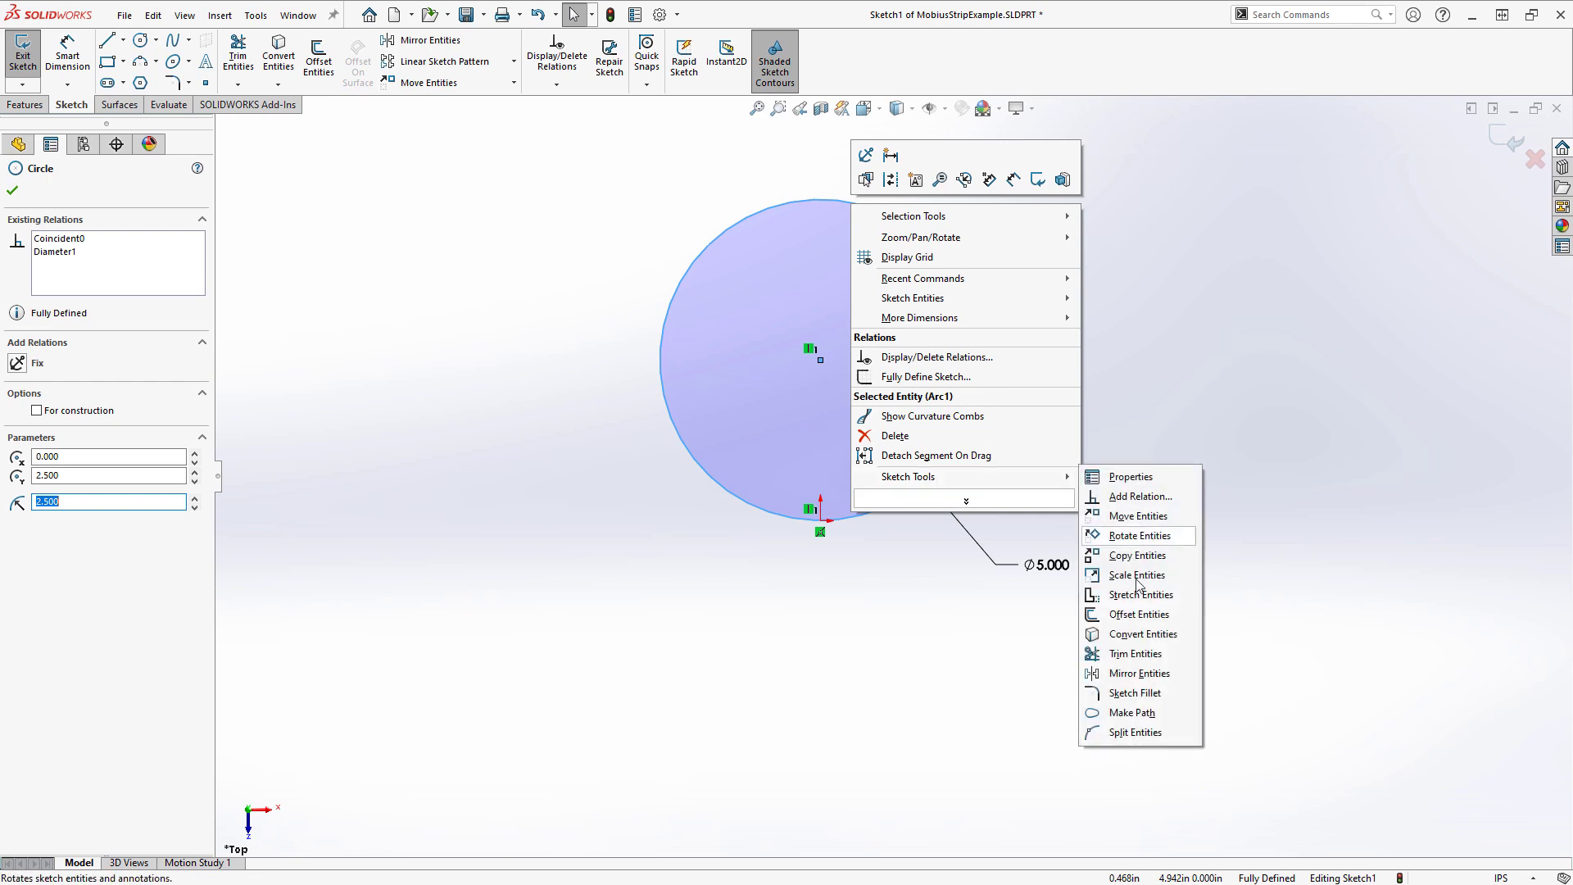
click(1135, 732)
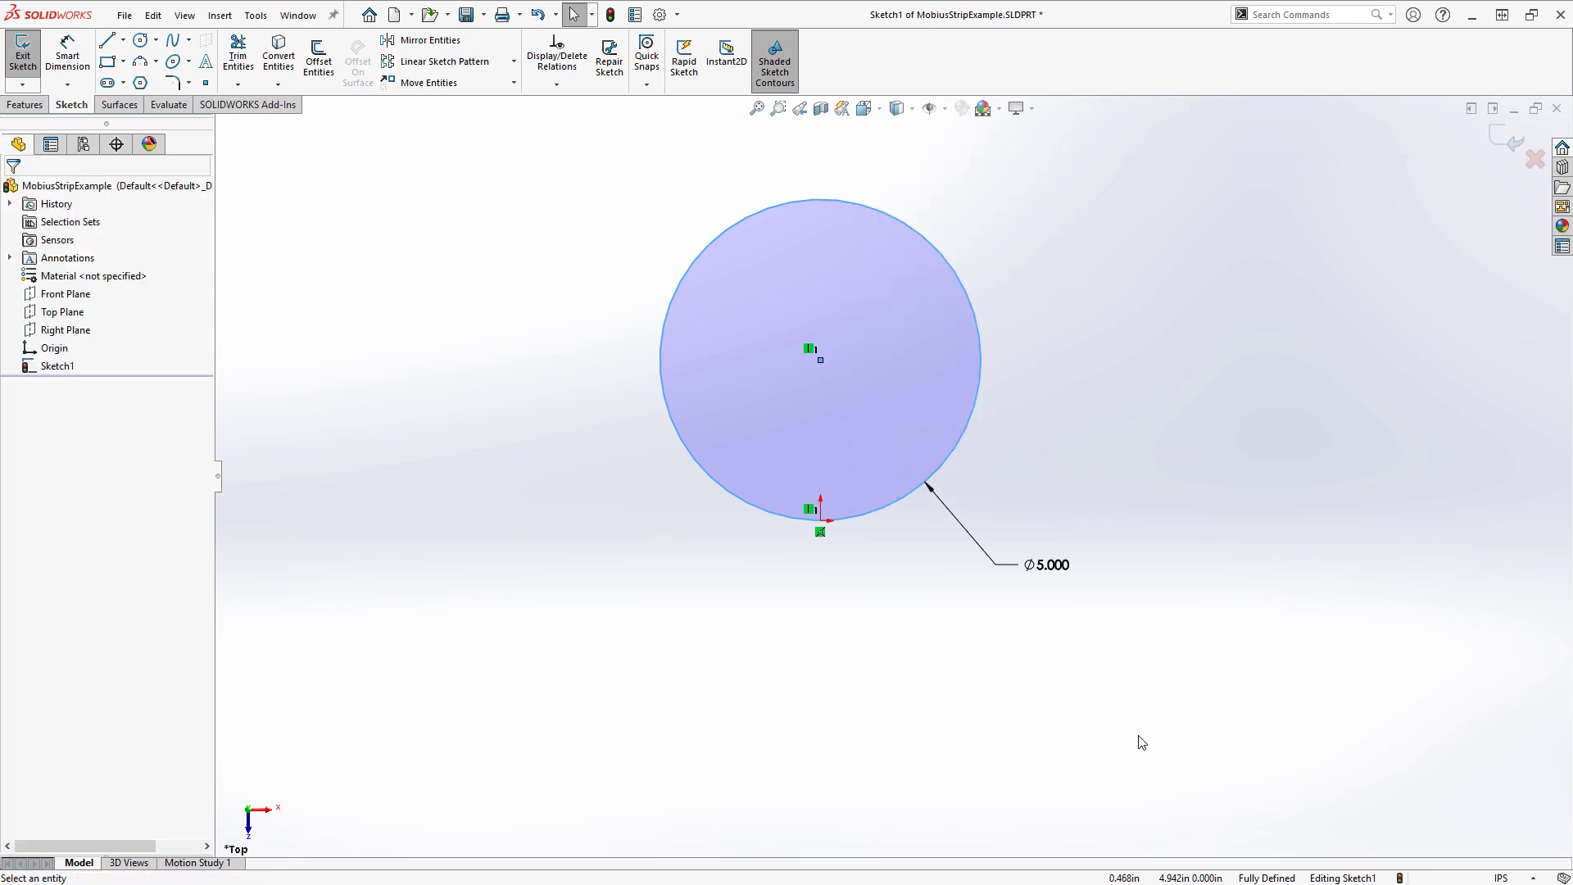
click(822, 200)
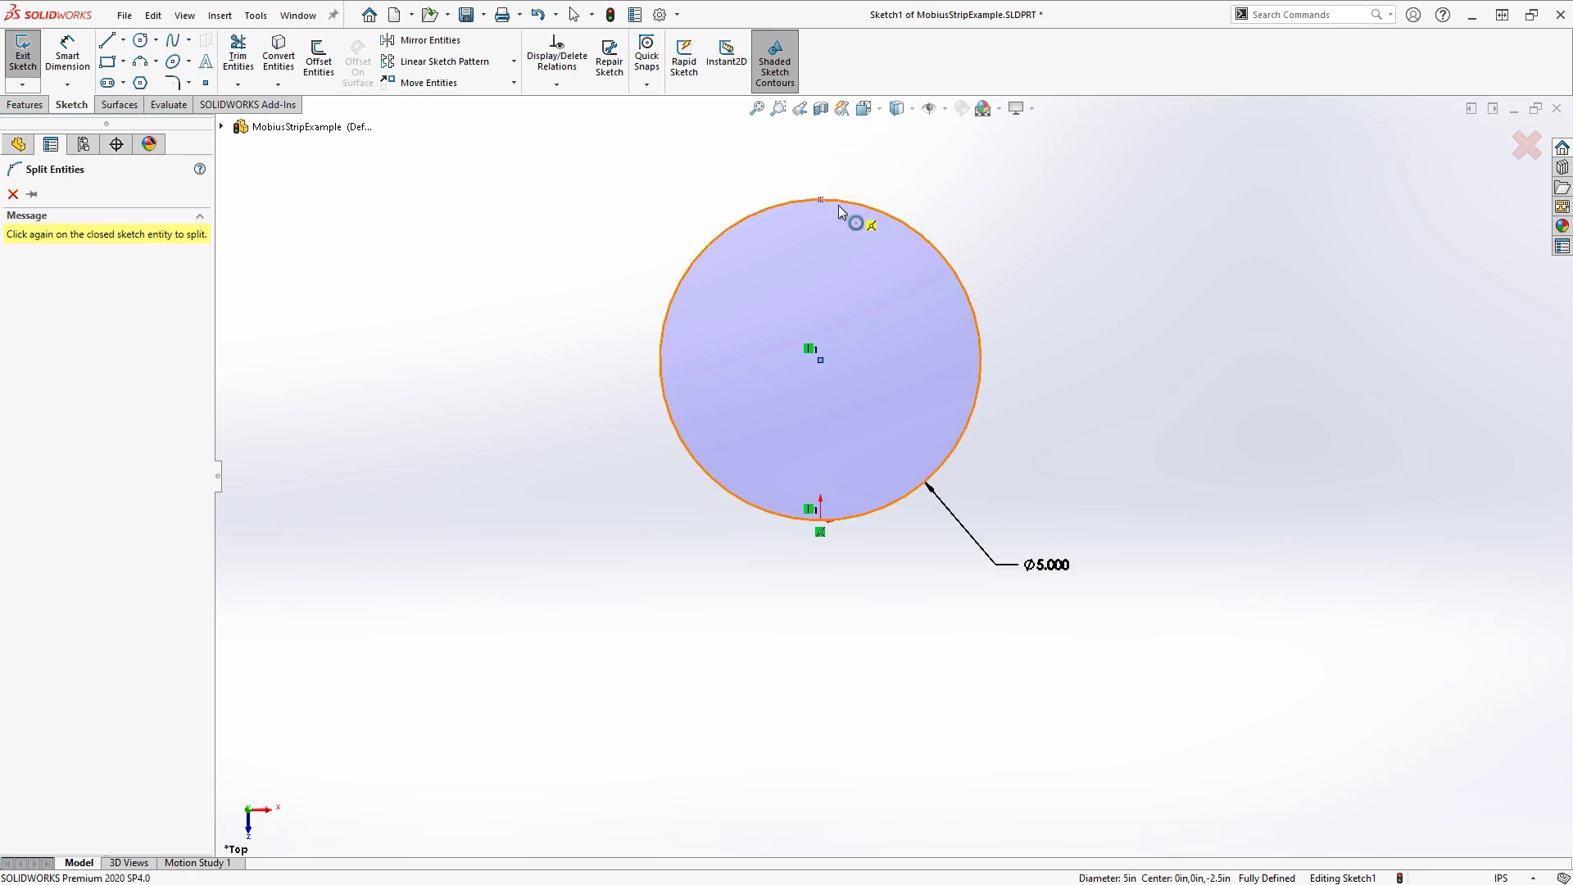
click(820, 521)
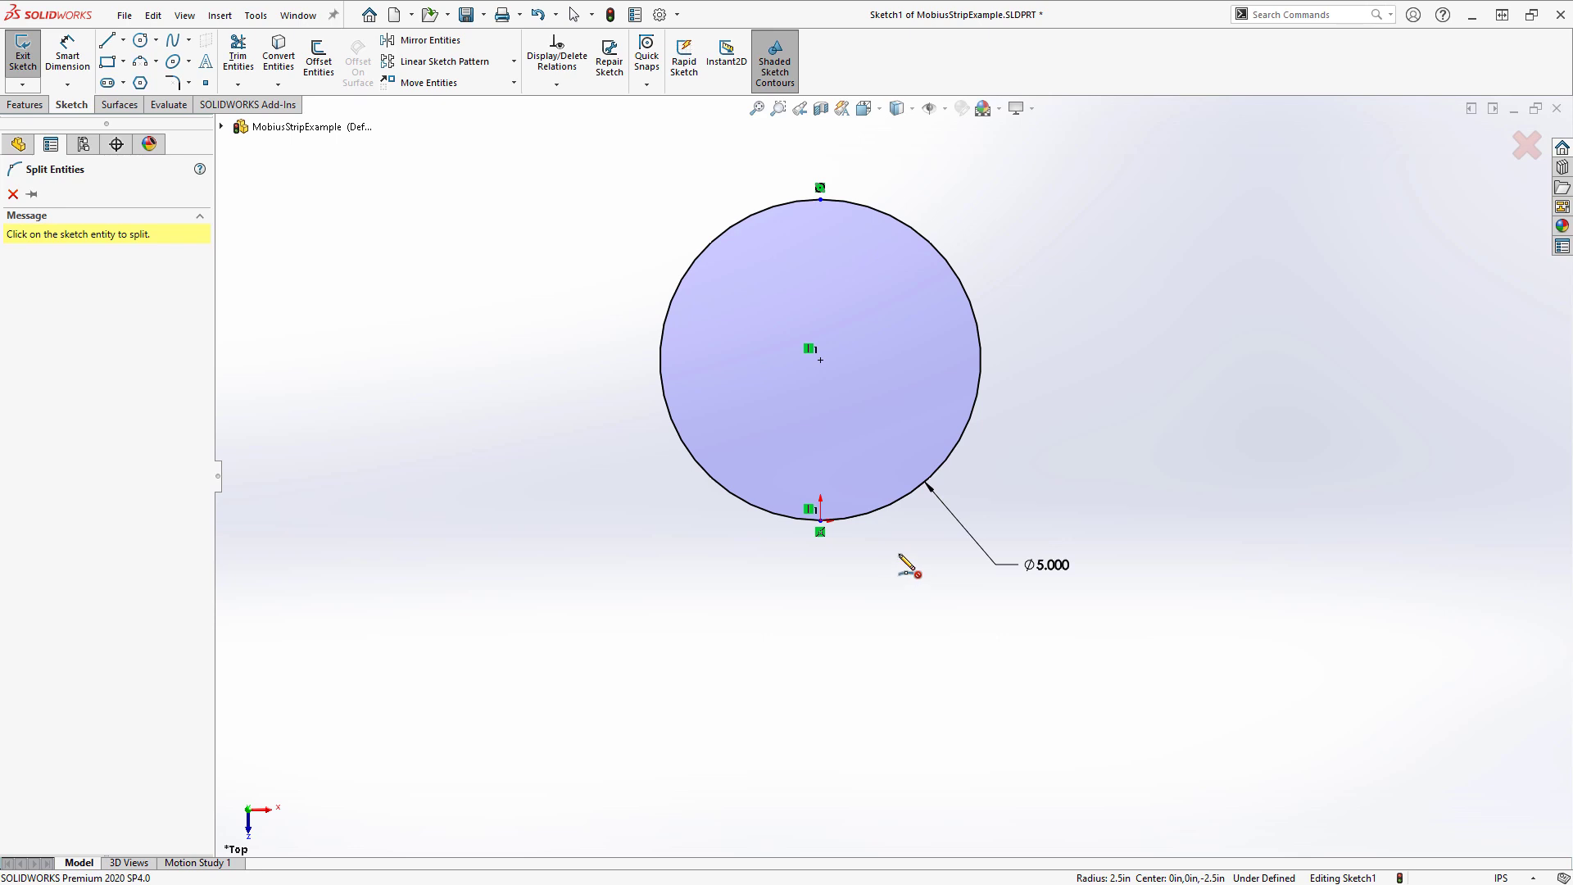
key(Escape)
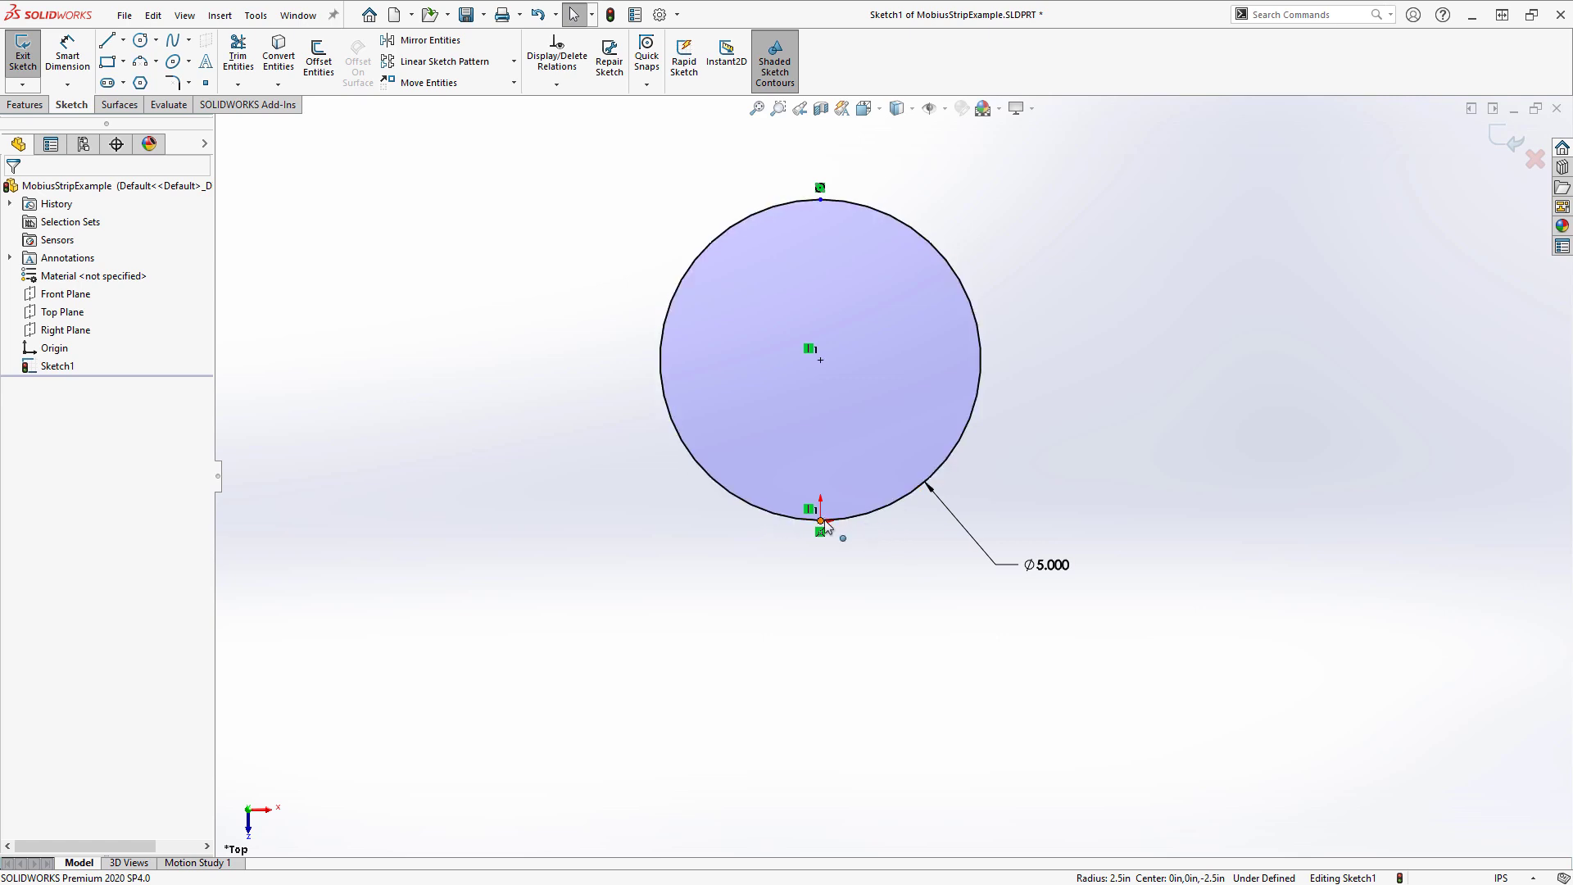
- Snap the bottom split point onto the circle's bottom and make both split points vertical
mouse_move(829, 527)
mouse_down()
mouse_move(858, 524)
mouse_move(821, 522)
mouse_up()
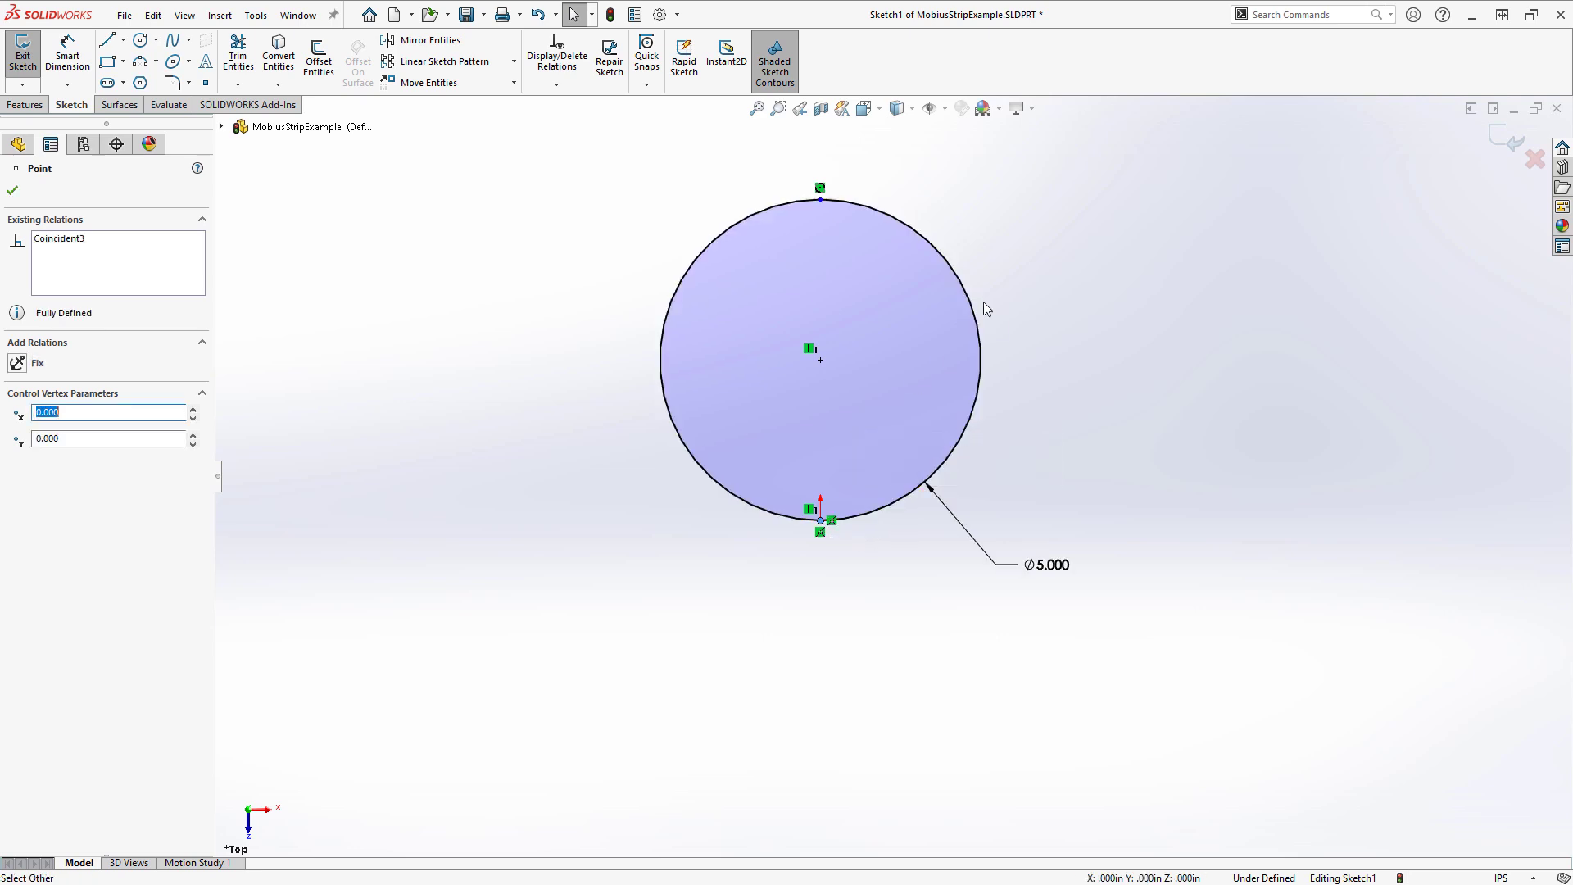
ctrl+click(821, 201)
click(893, 134)
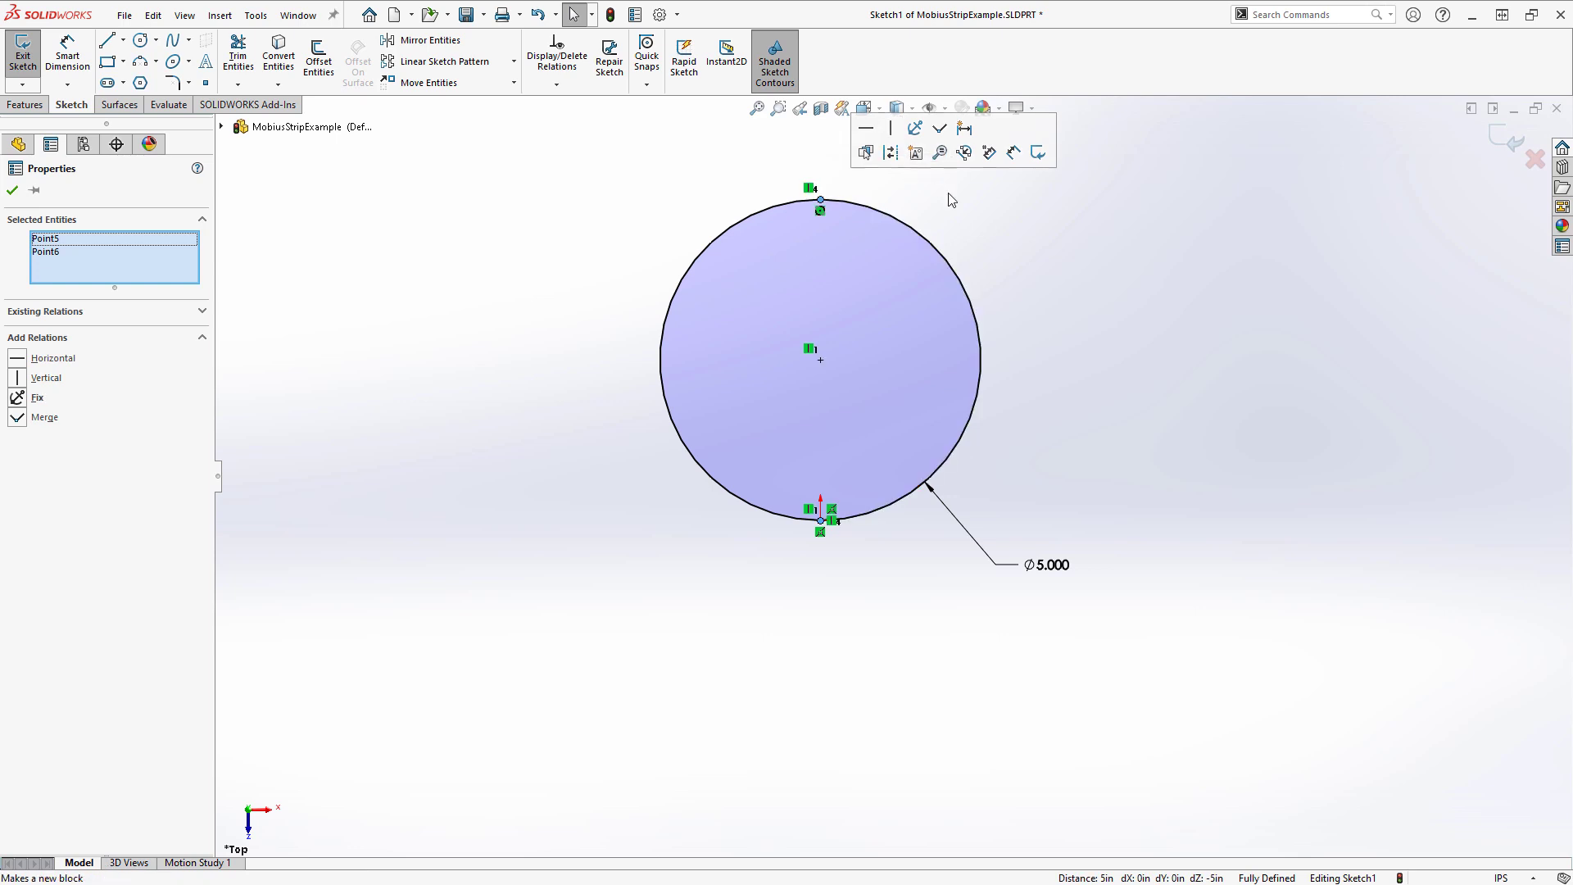
key(Escape)
scroll(1149, 269, down, 1)
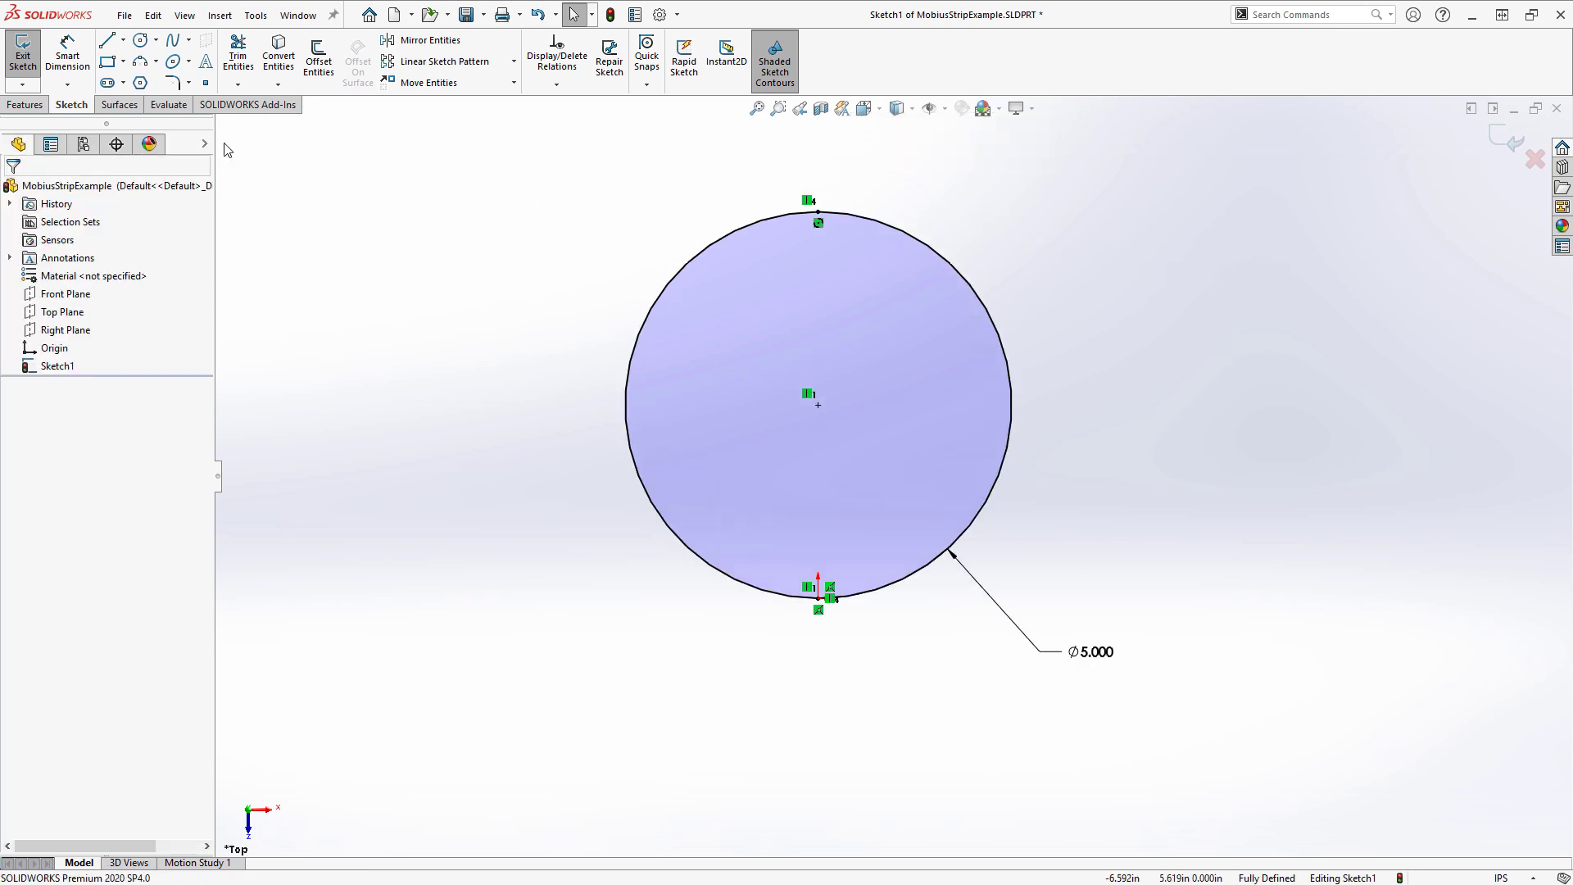
- Close Sketch1, then draw a center rectangle on the Right Plane sitting on the circle
click(36, 72)
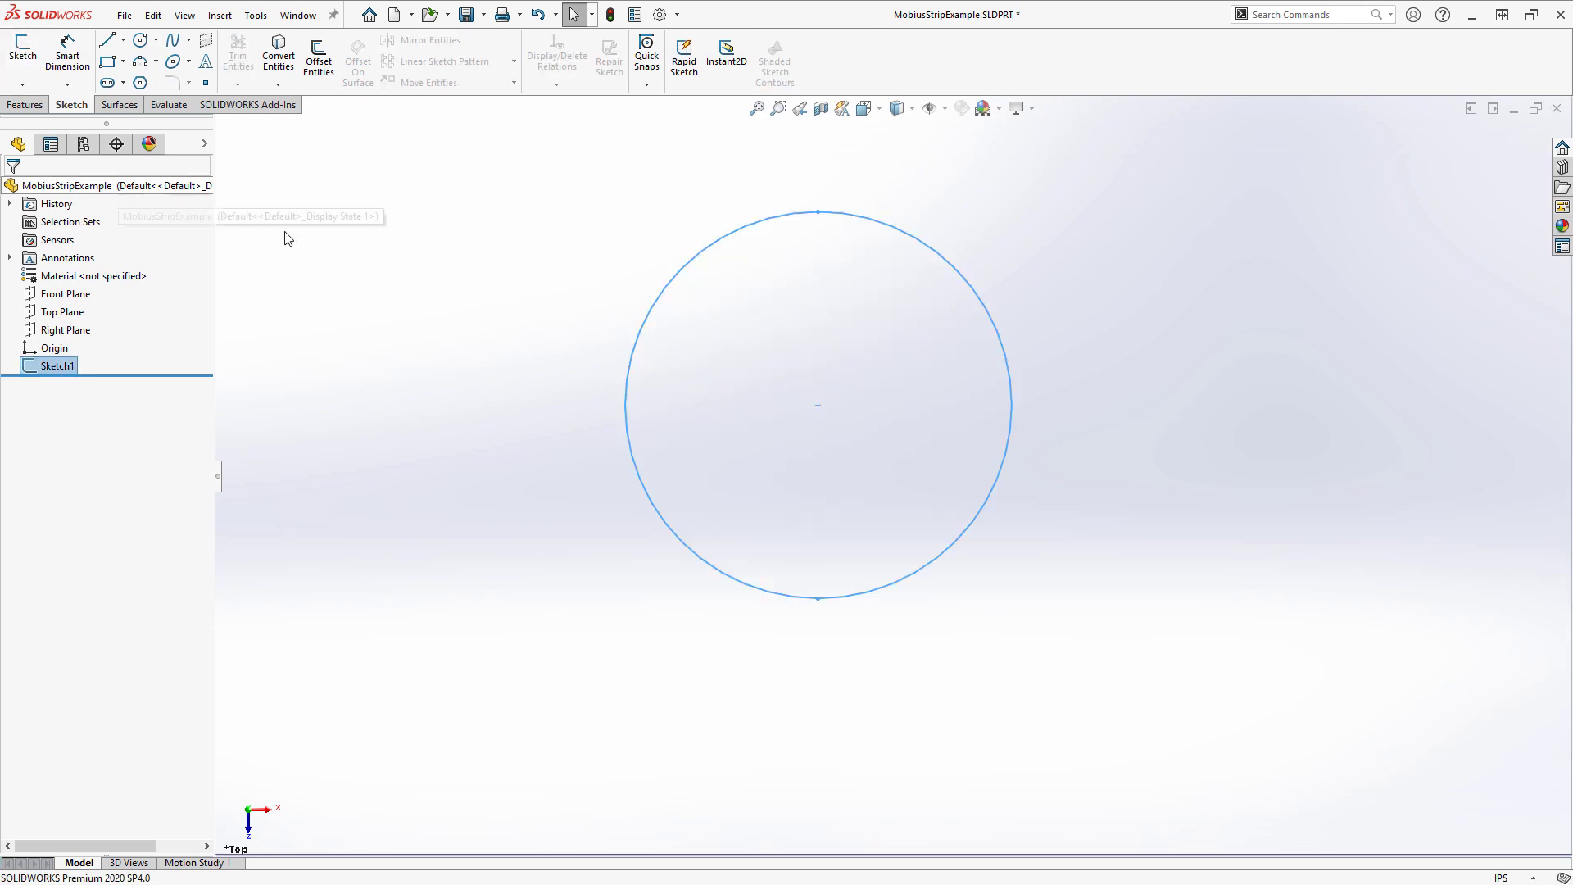
click(468, 365)
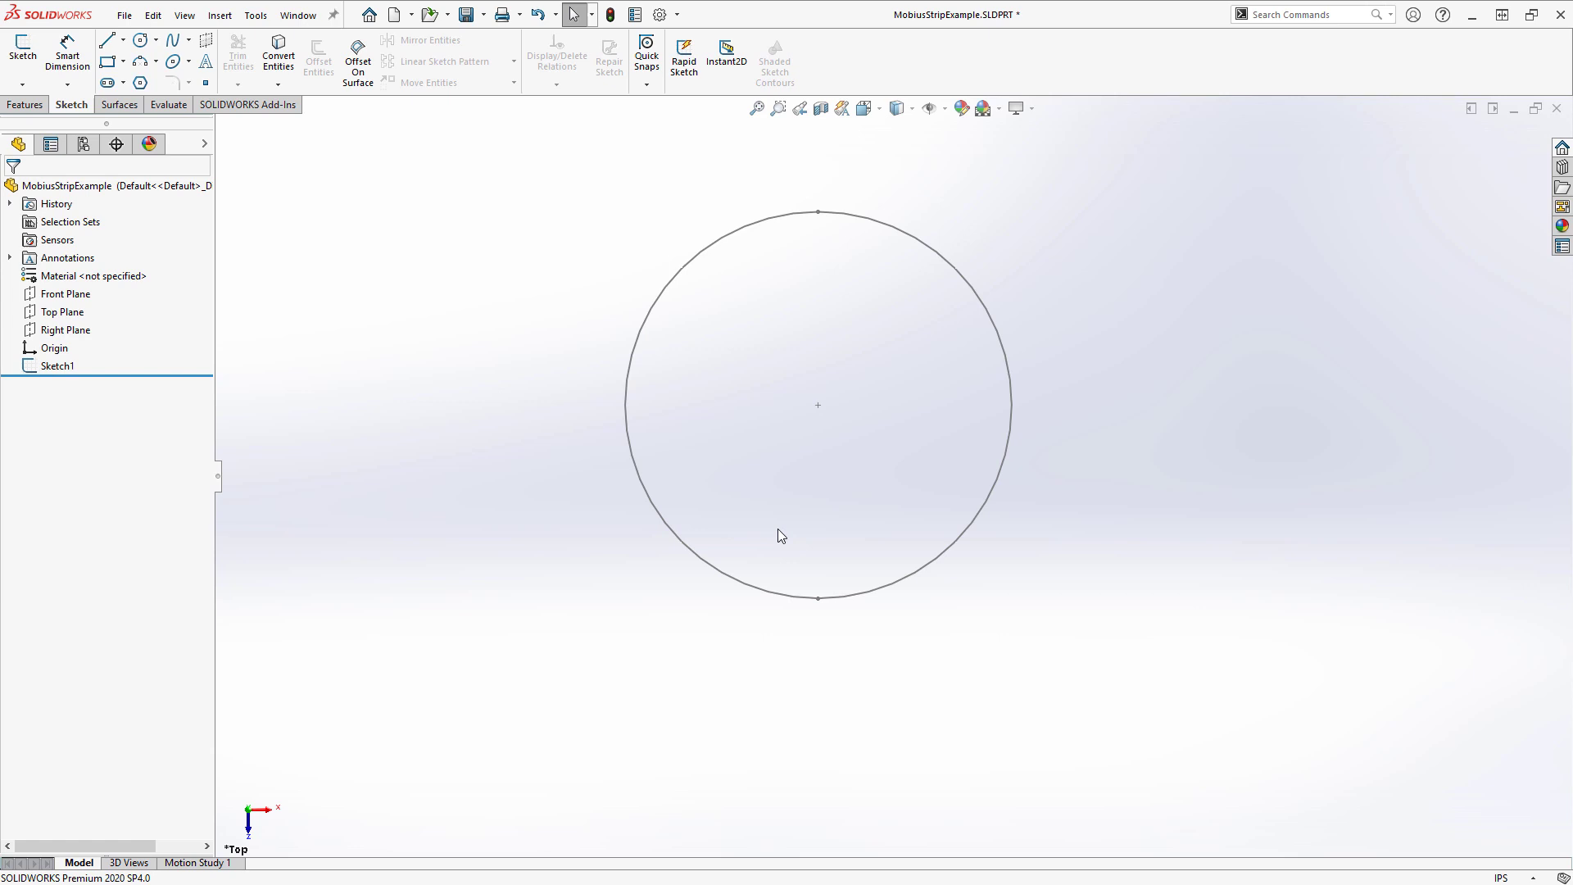
middle_drag(779, 533, 685, 295)
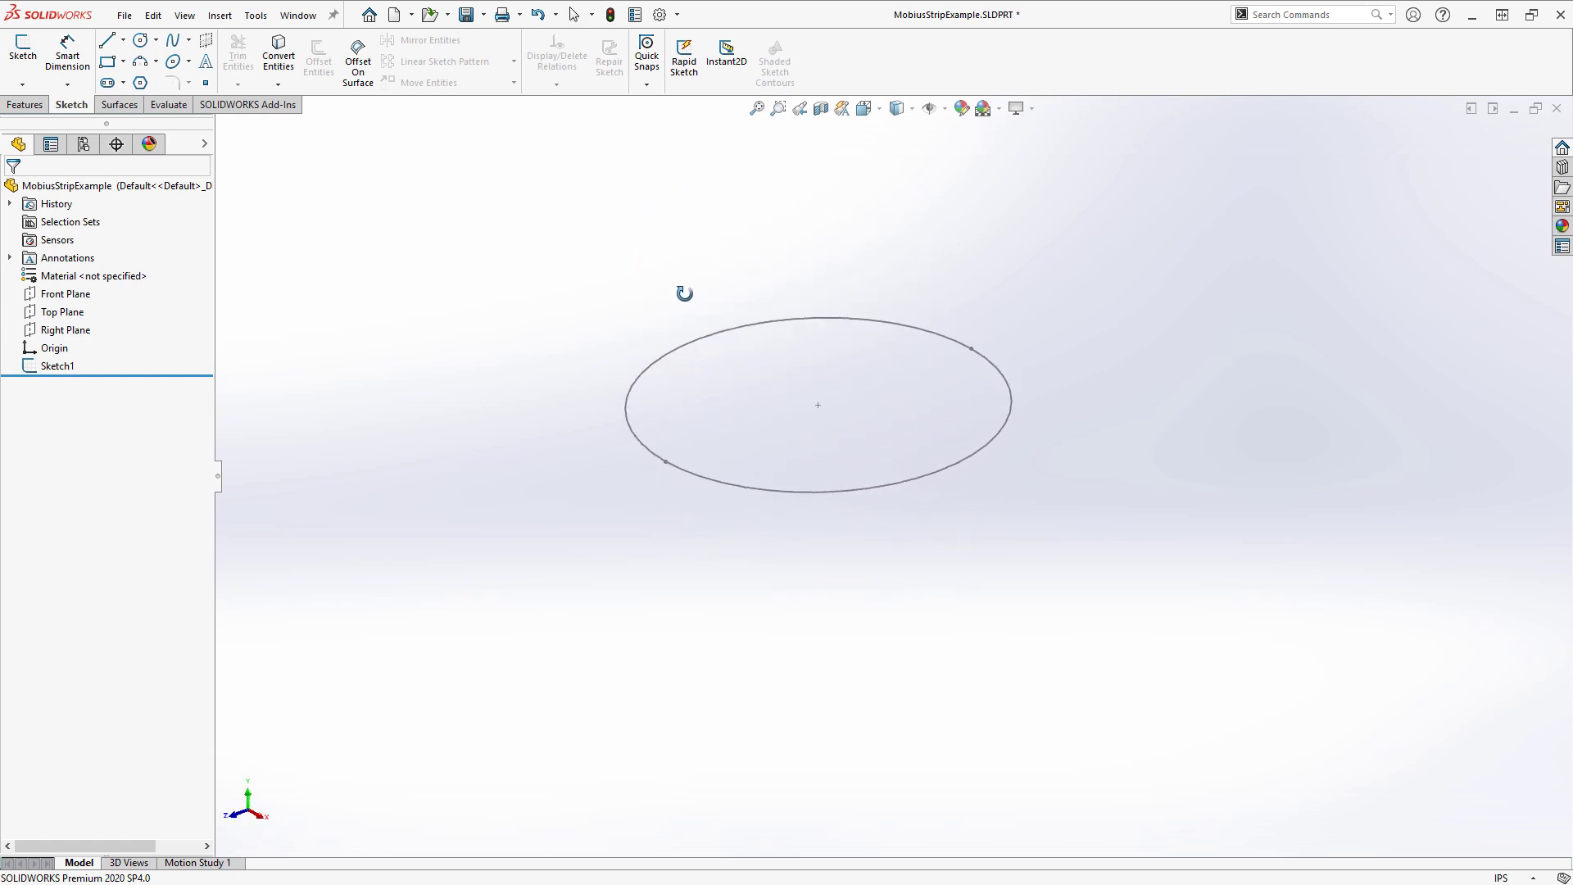
click(69, 330)
click(92, 308)
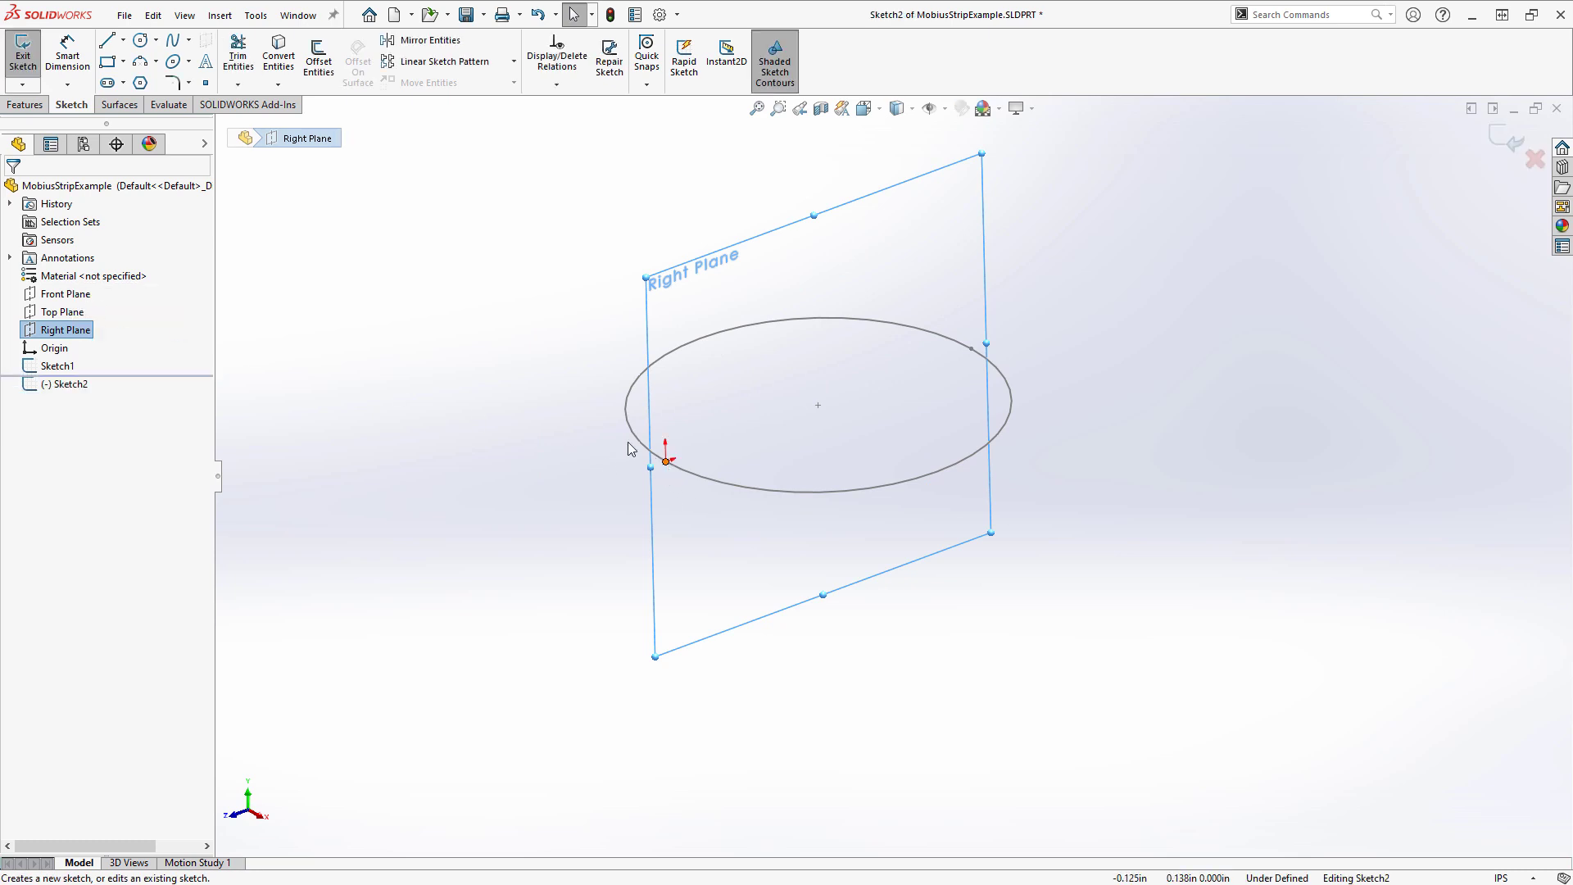
click(123, 63)
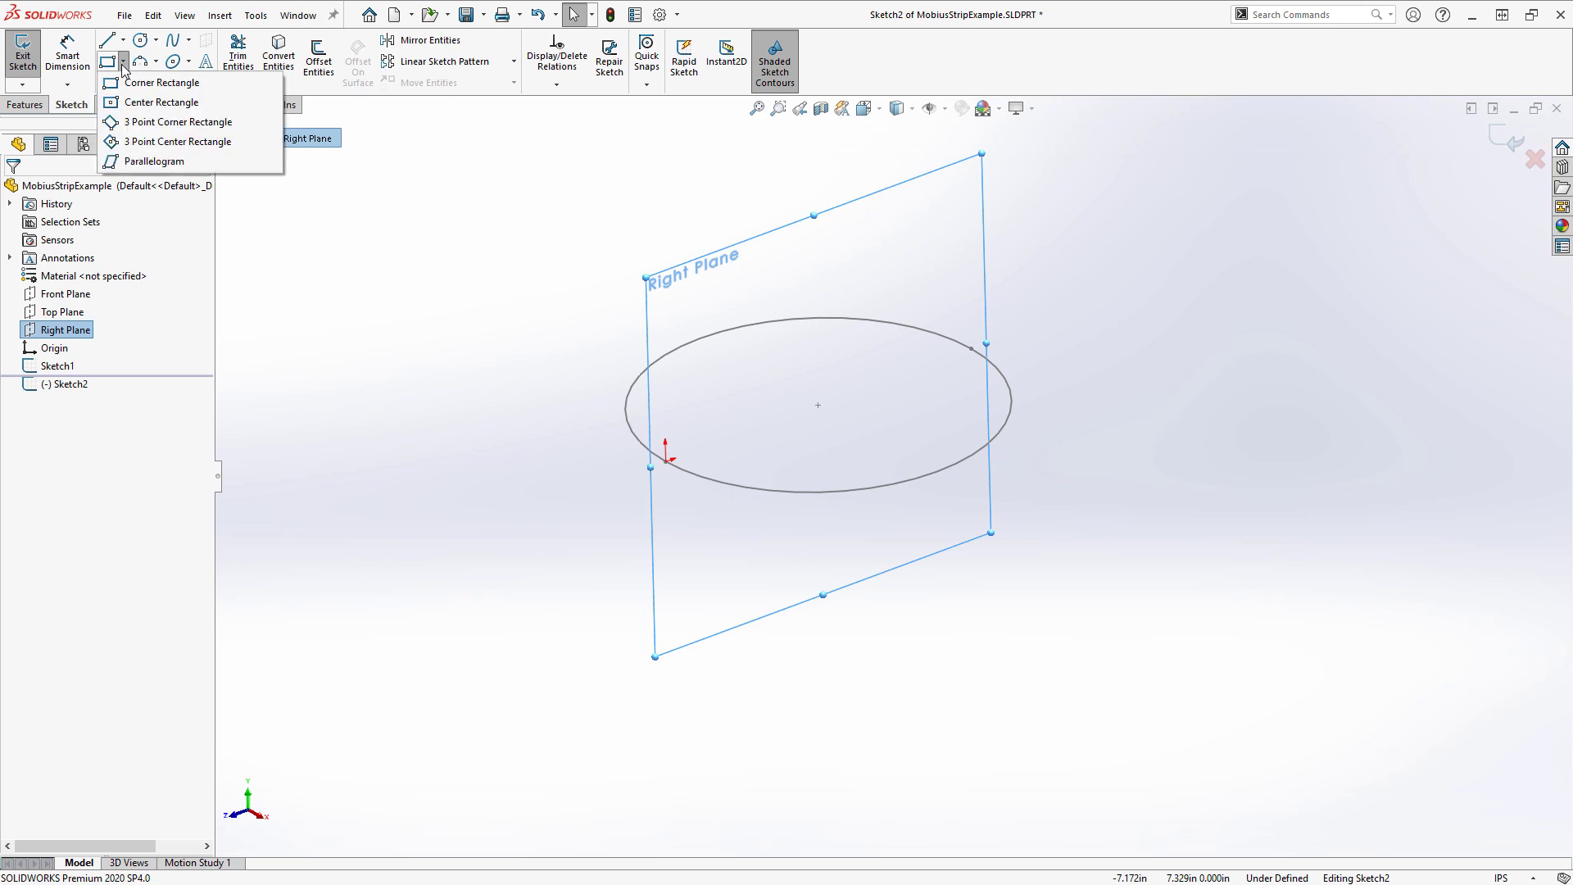
click(122, 108)
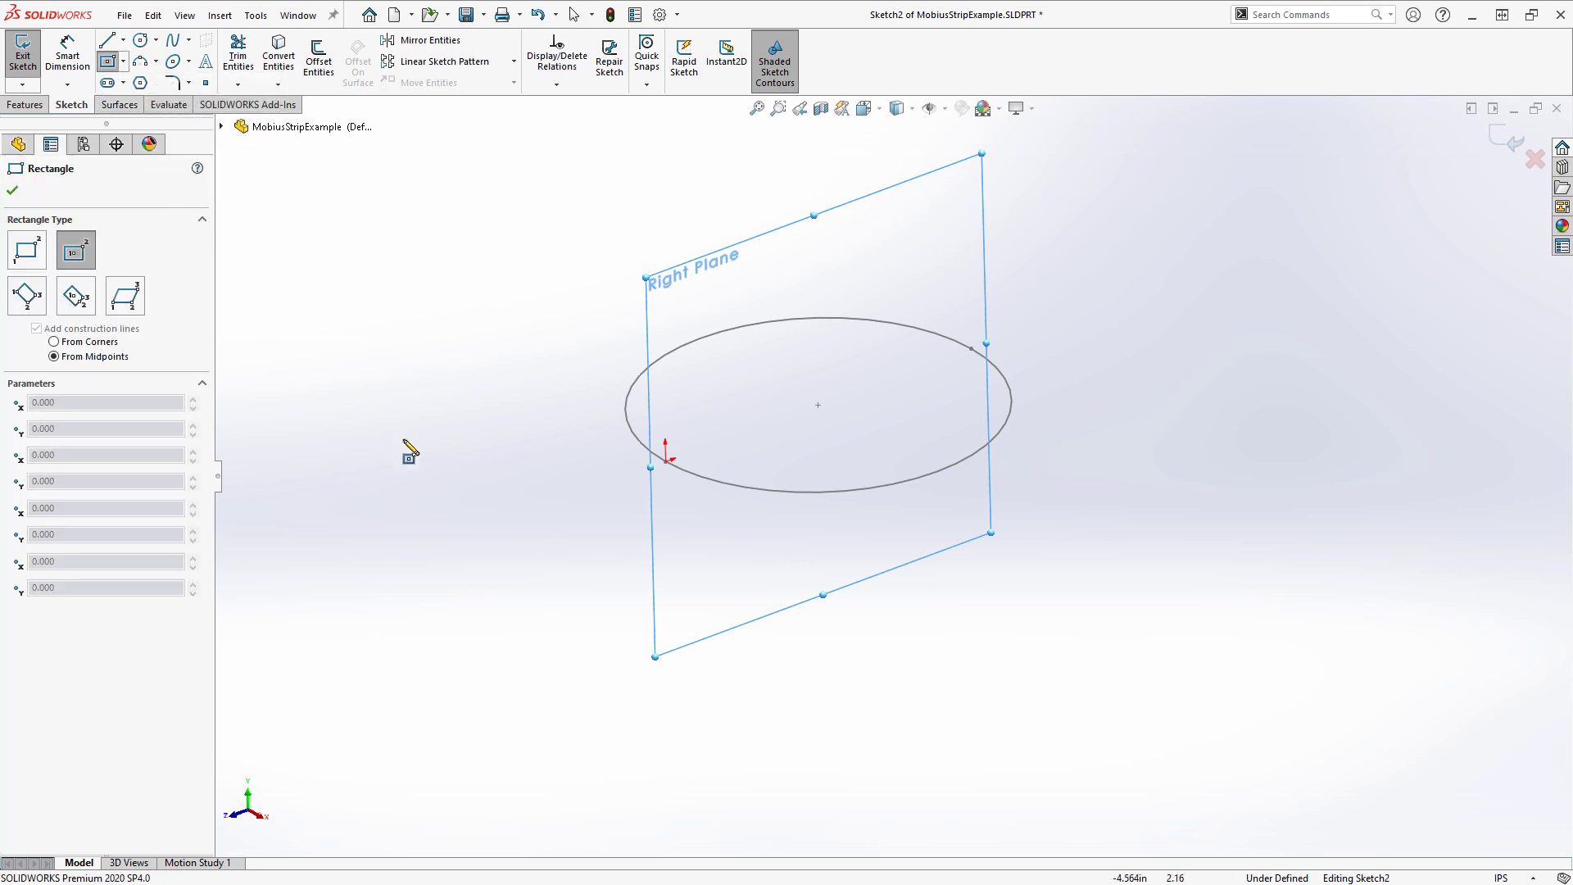
click(665, 462)
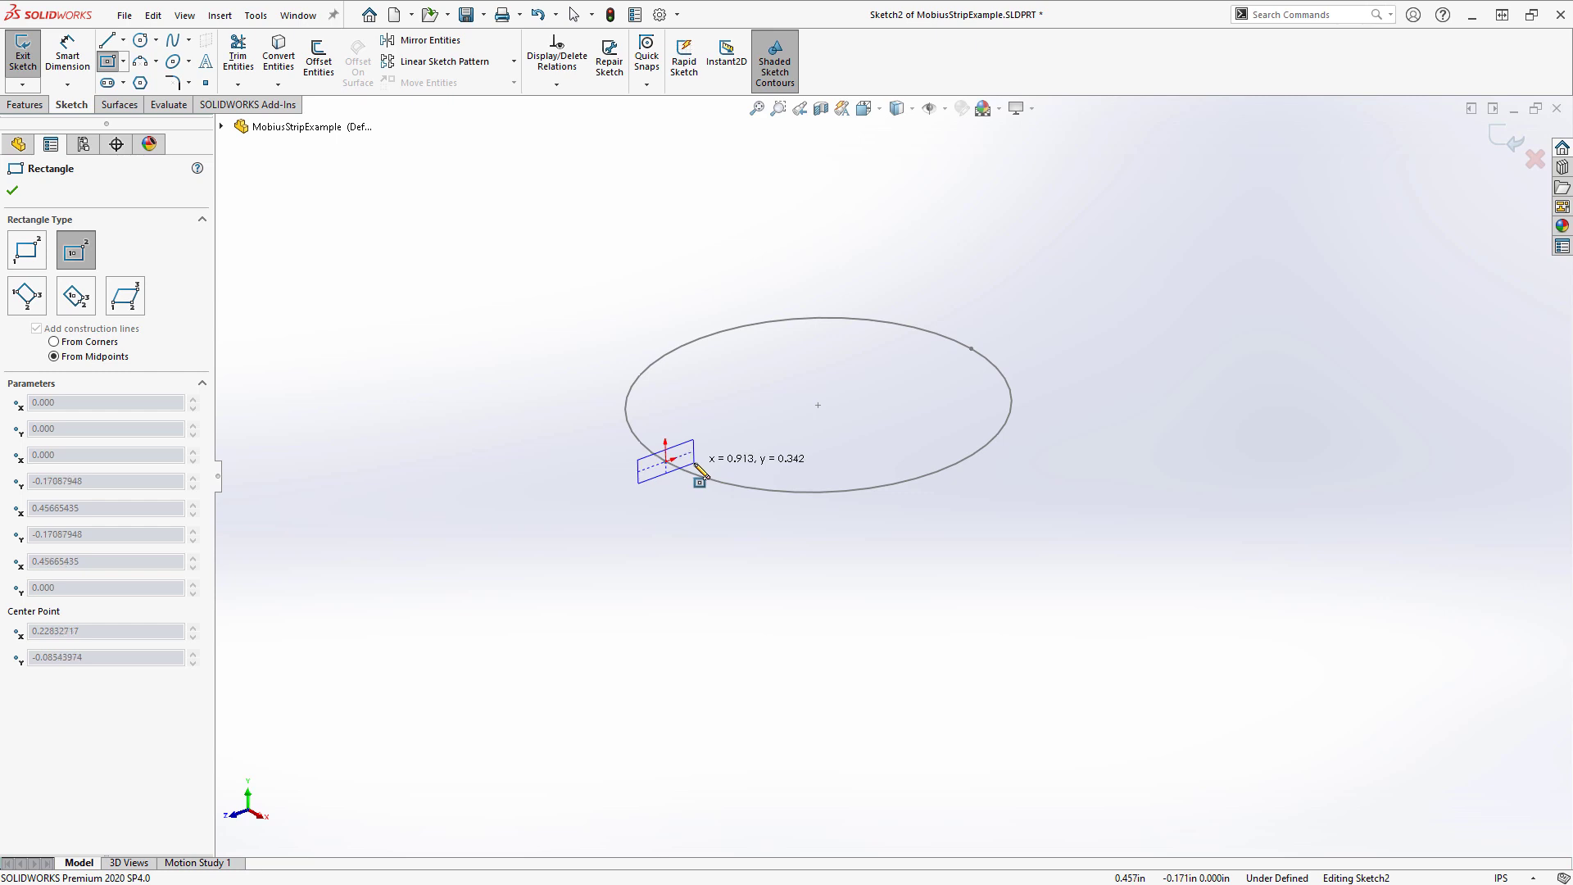
click(696, 465)
key(Escape)
scroll(702, 469, down, 2)
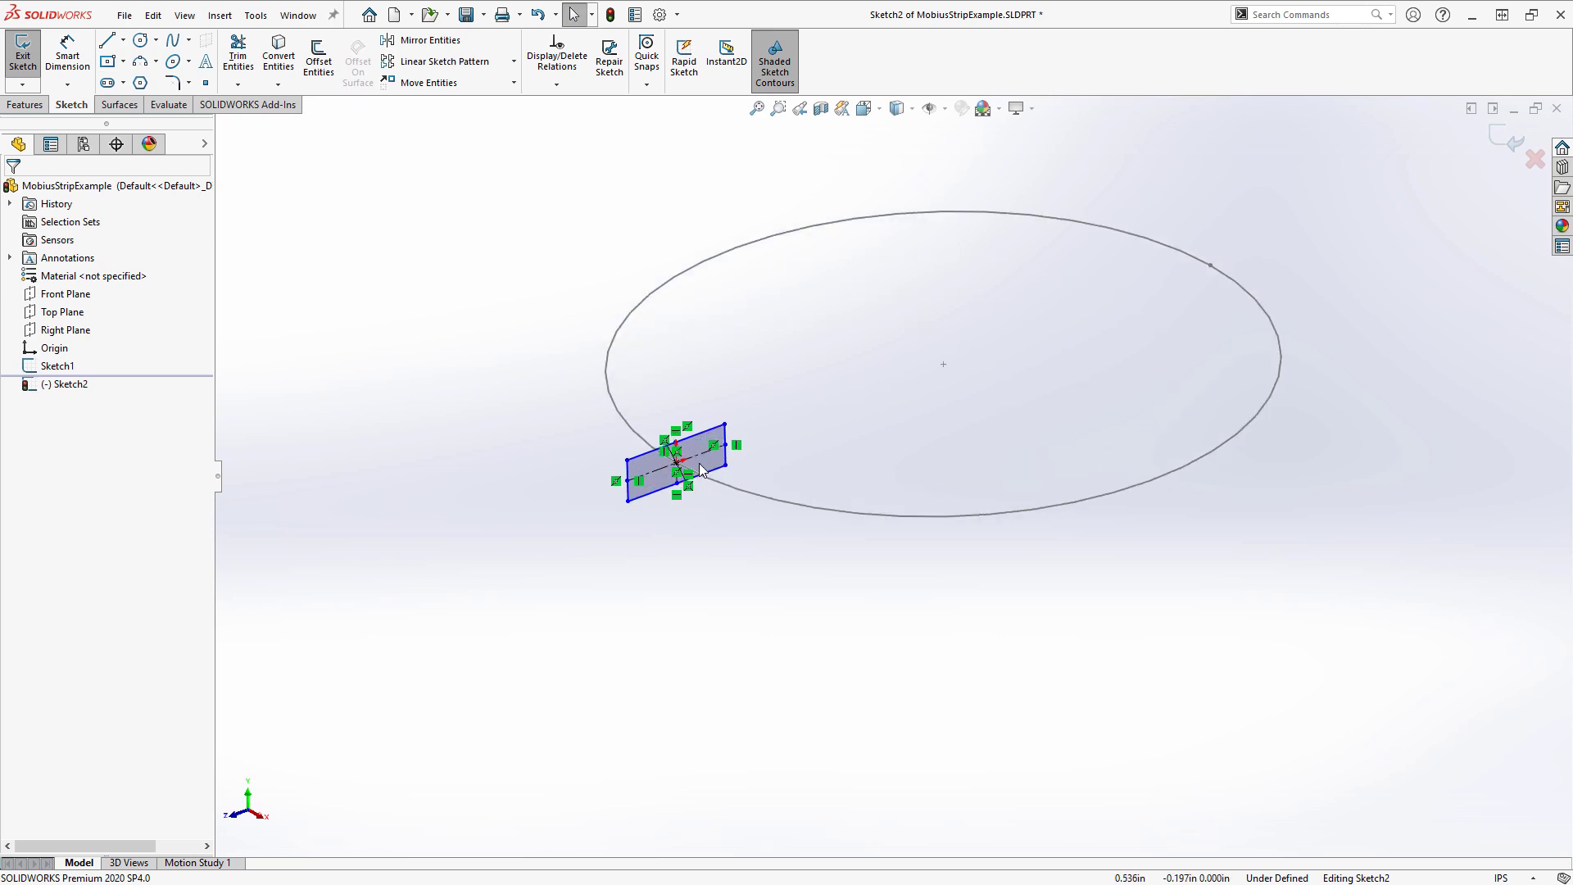
- Dimension the rectangle 0.750 wide and 0.200 tall
click(67, 56)
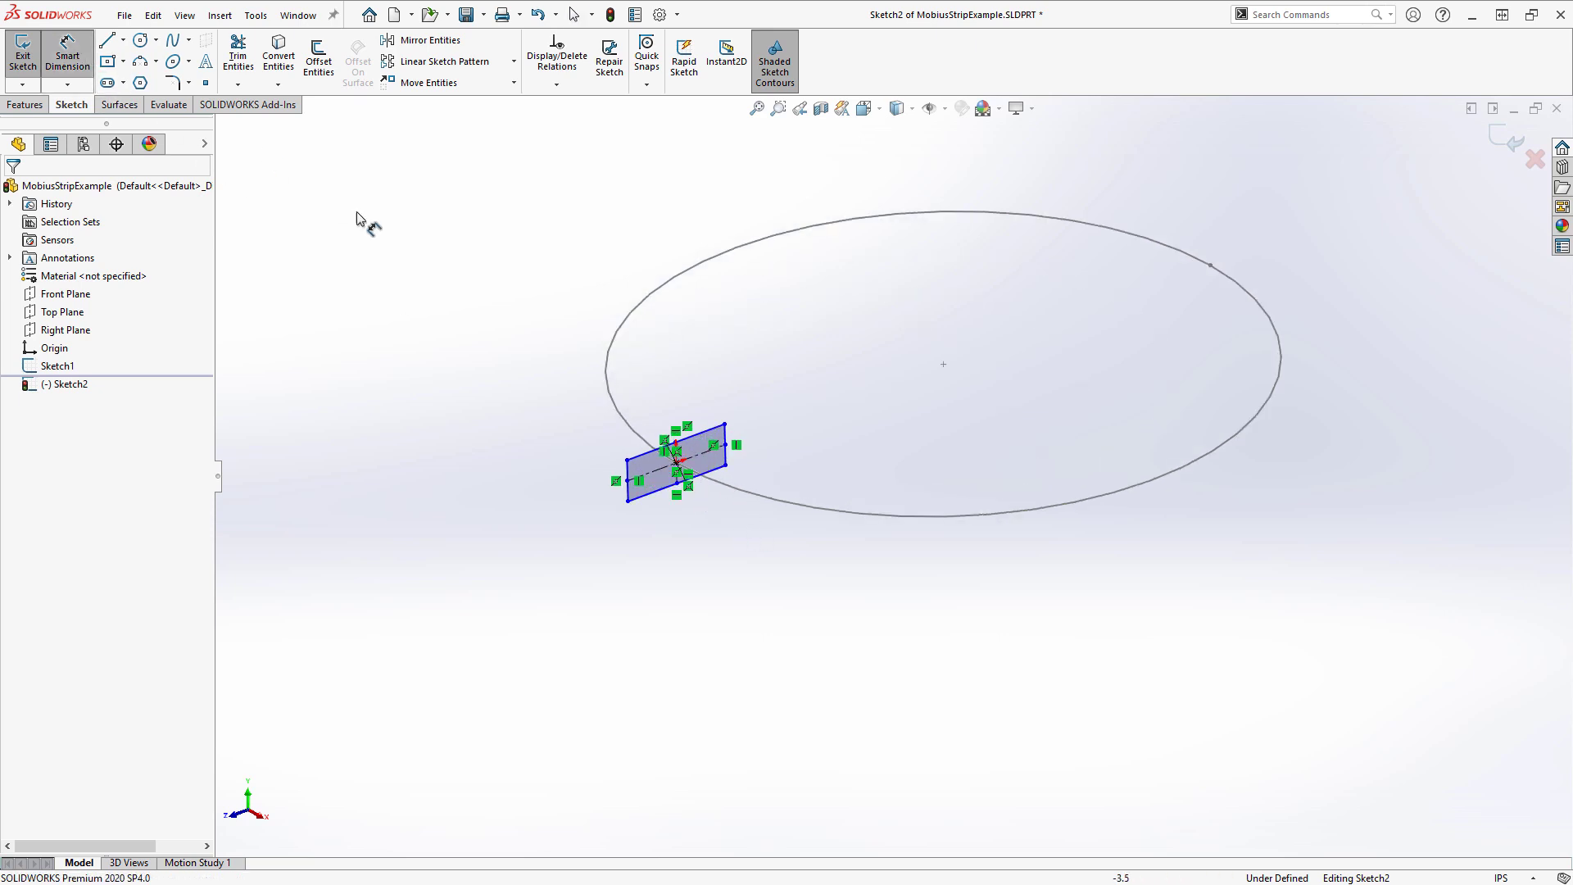
click(710, 431)
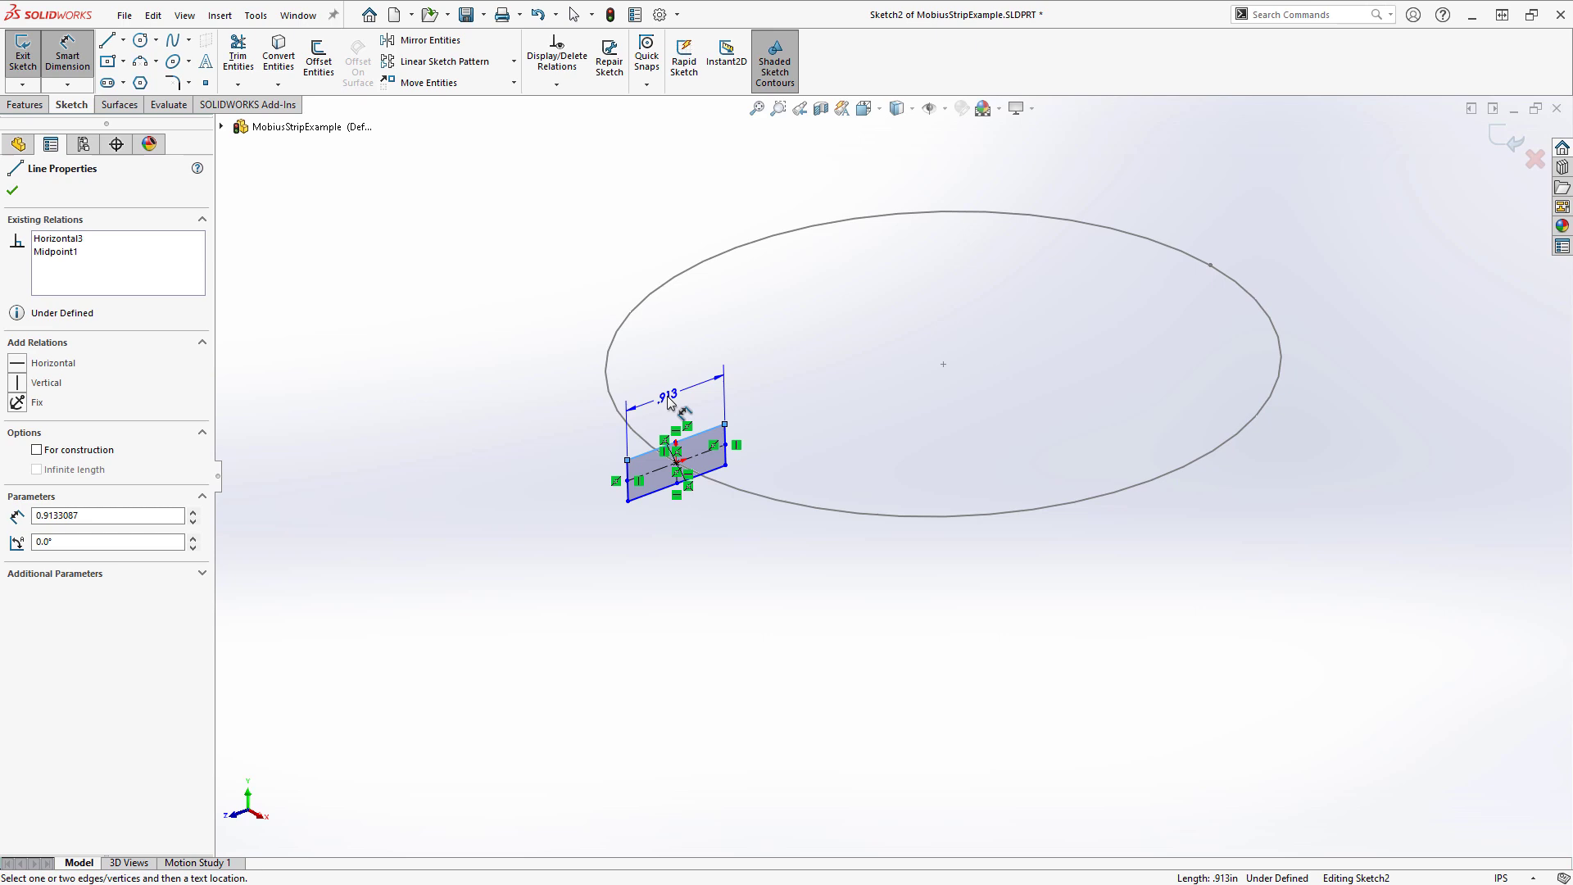
click(668, 401)
text(.)
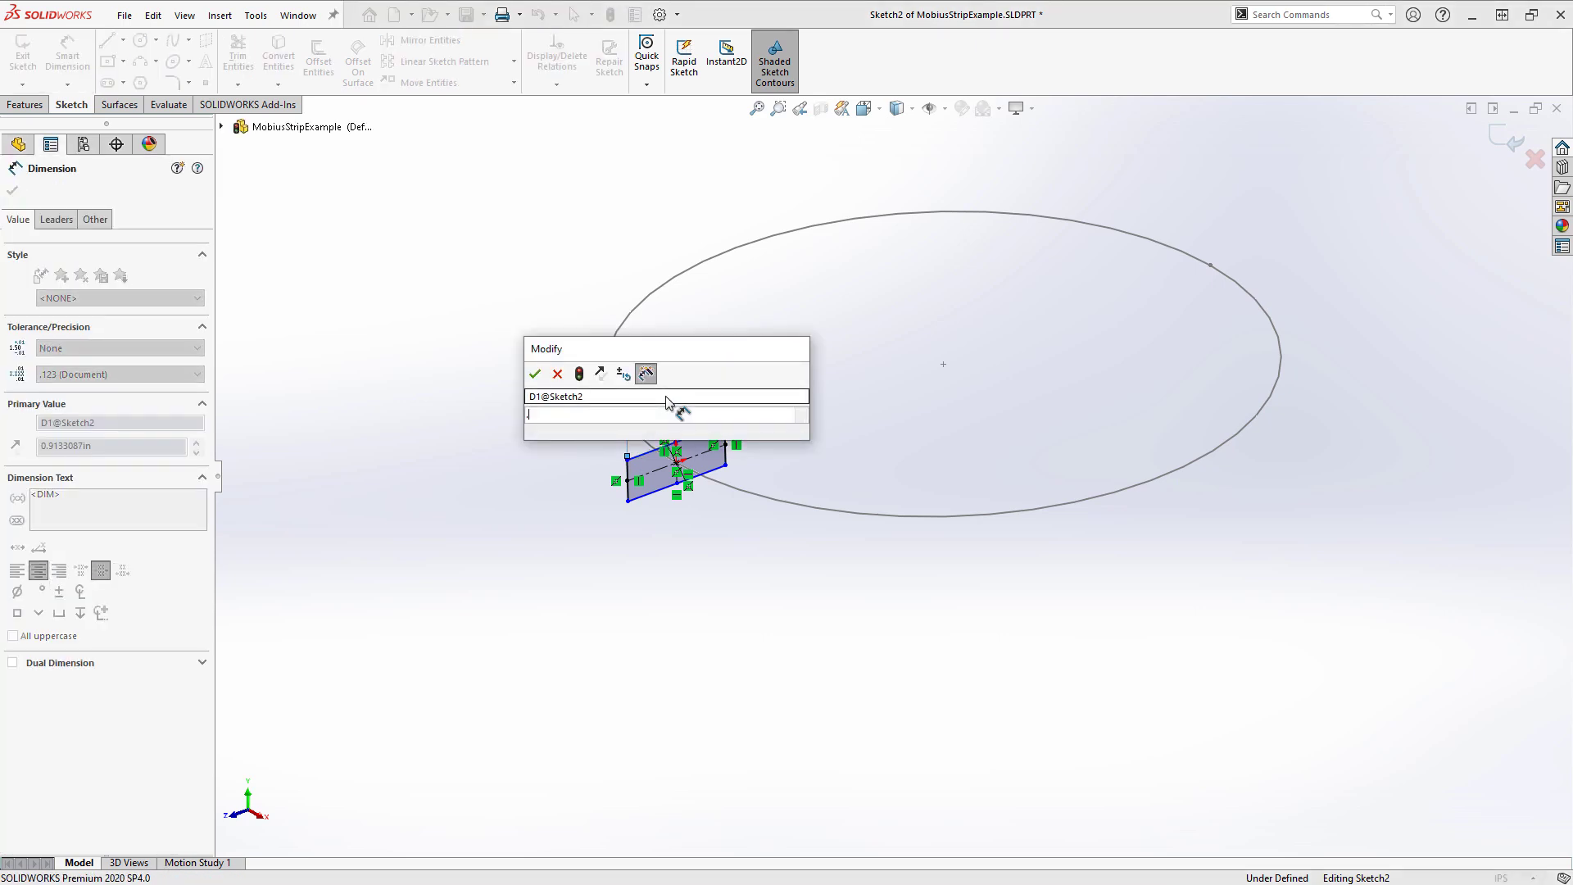
text(75)
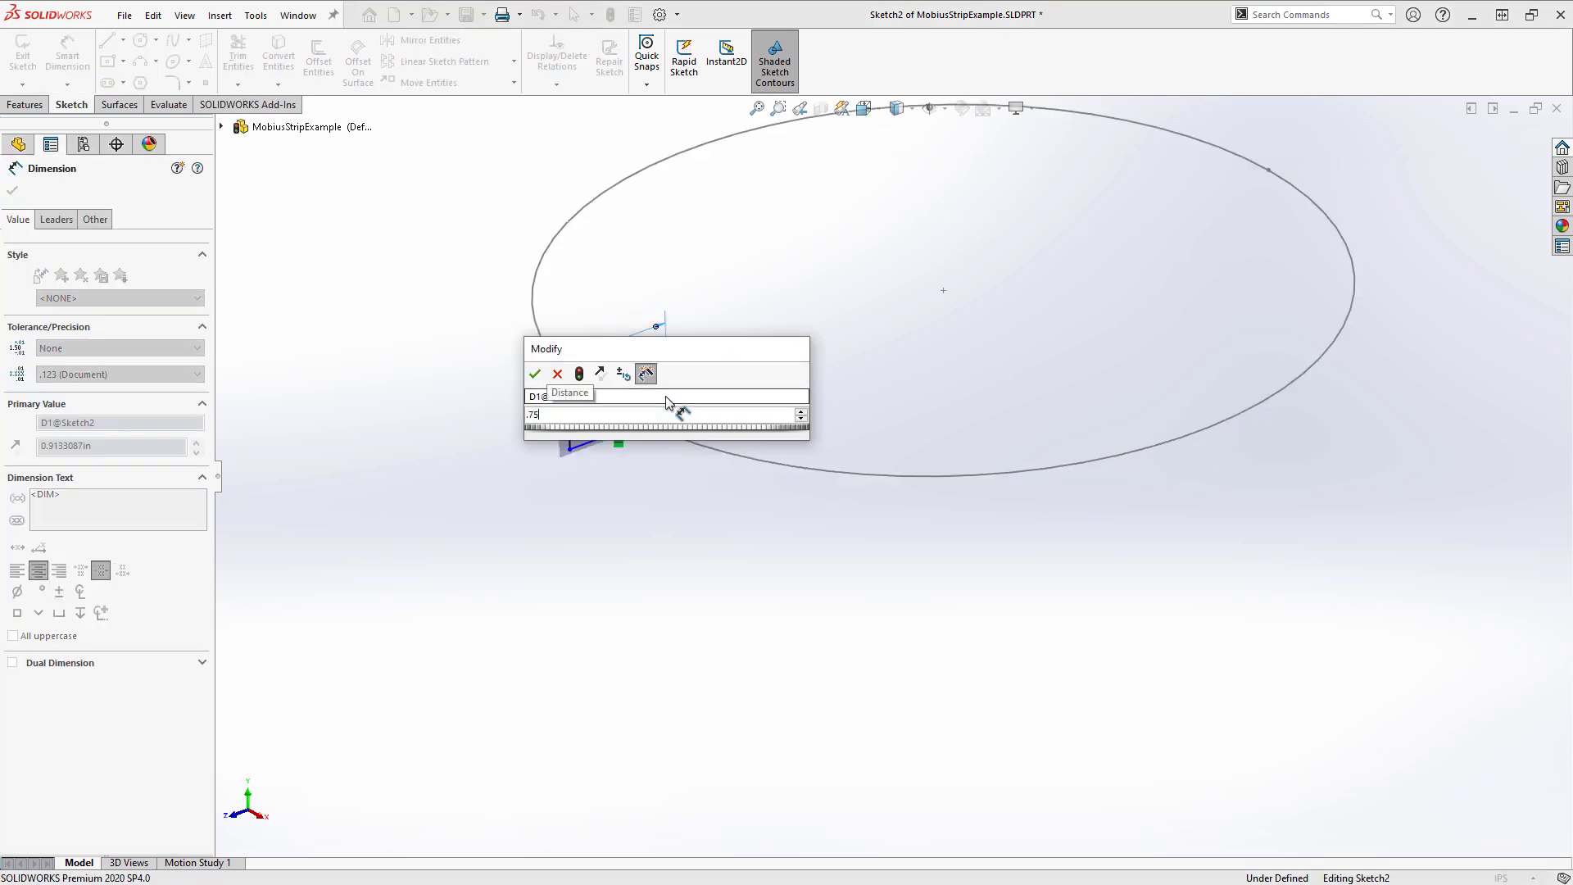
key(Return)
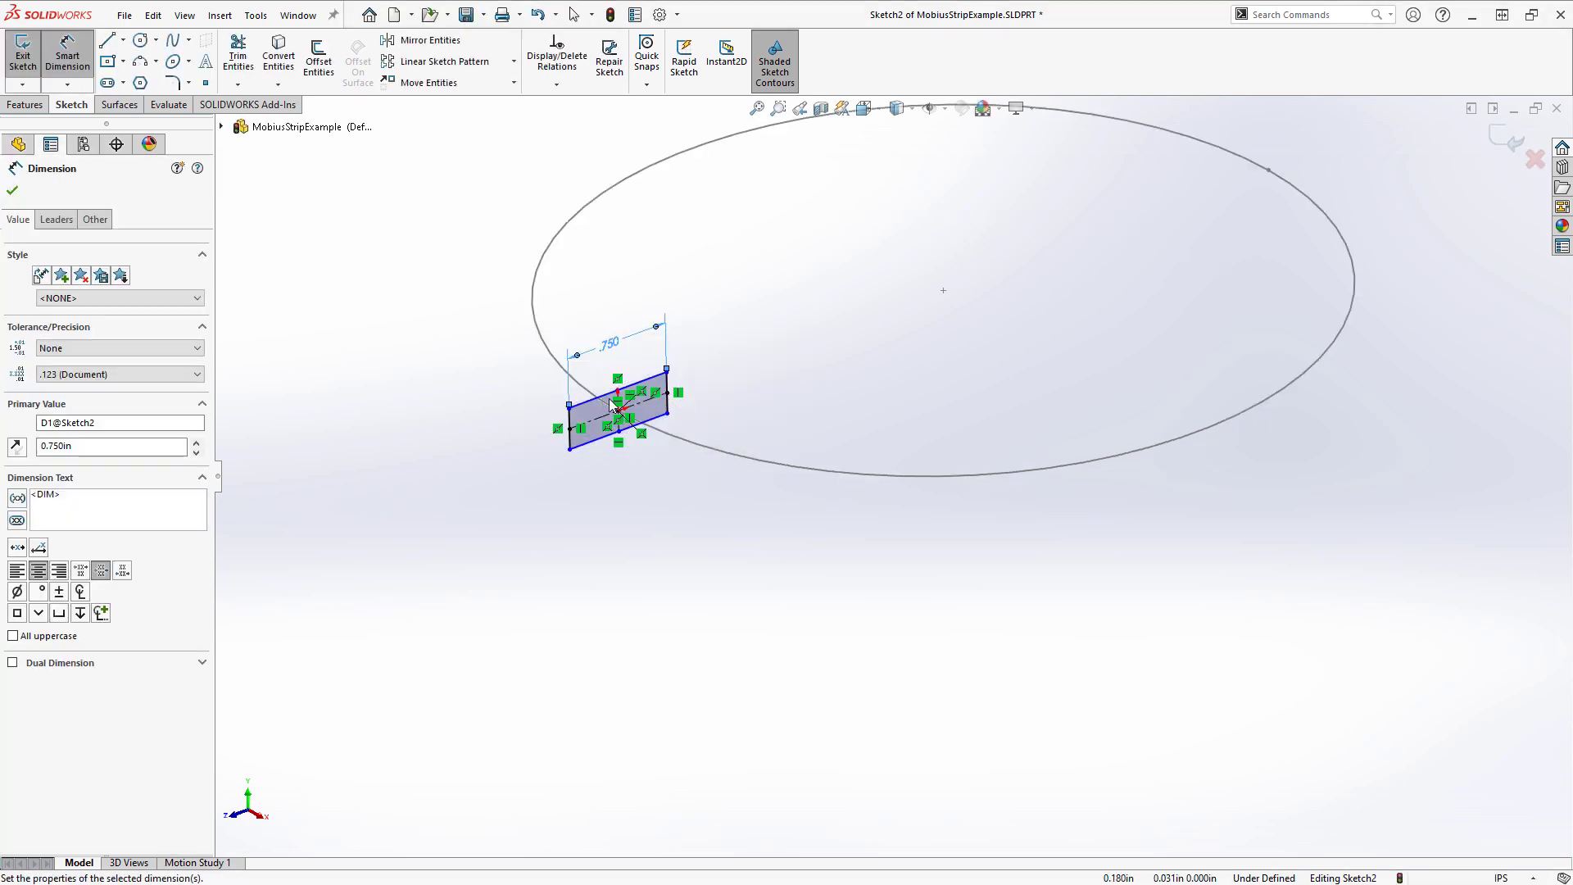
click(569, 428)
click(523, 510)
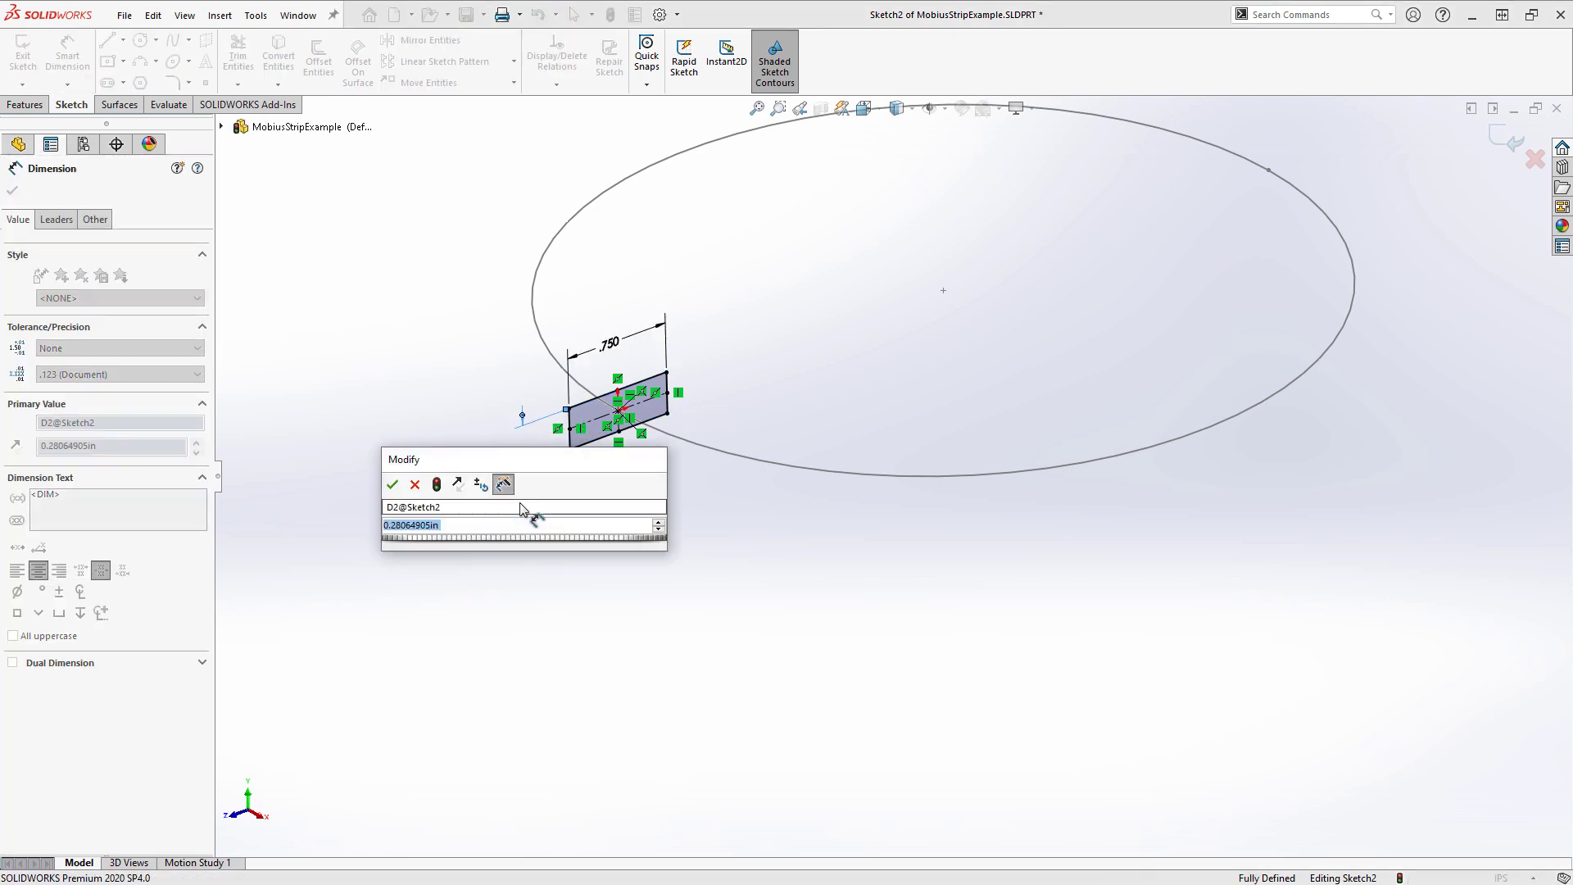
key(Return)
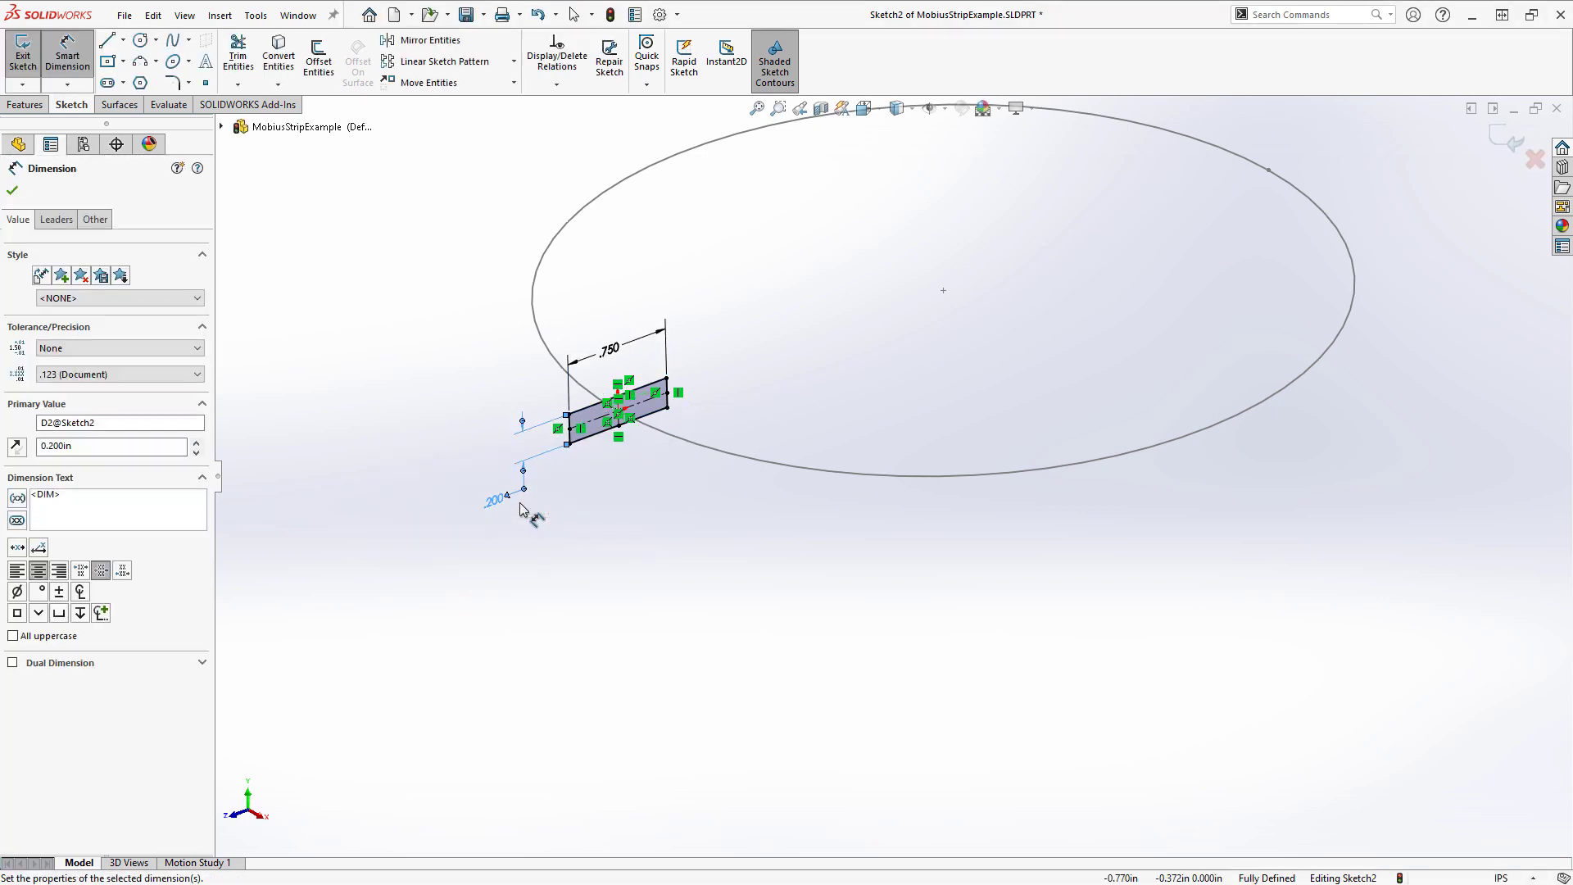
key(Escape)
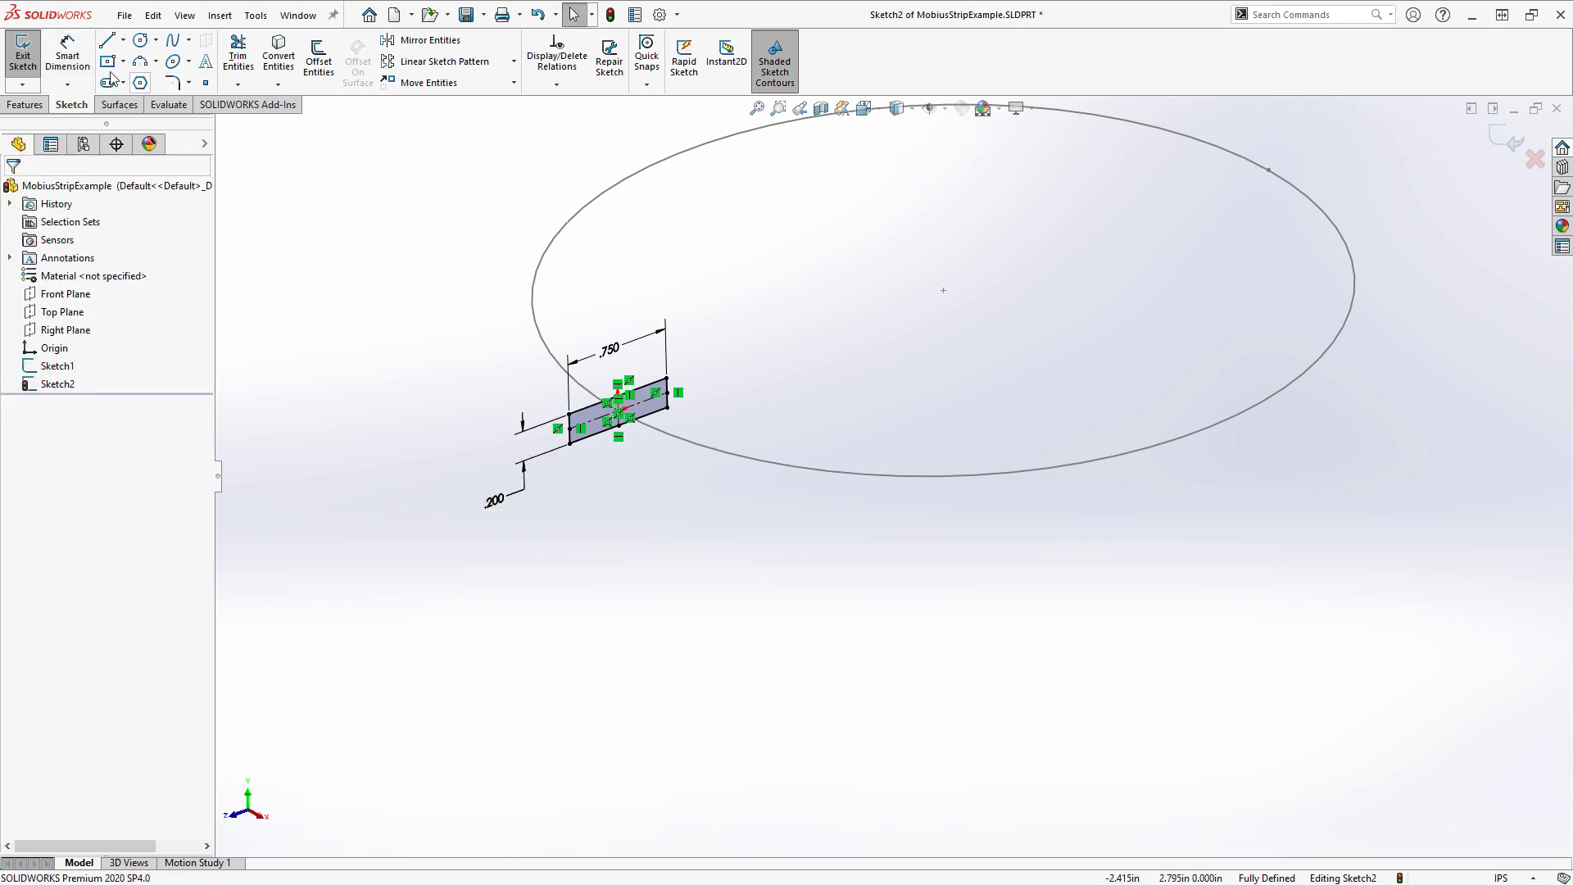
- Exit the profile sketch and start a Swept Boss/Base with Sketch2 as profile and Sketch1 as path
click(33, 58)
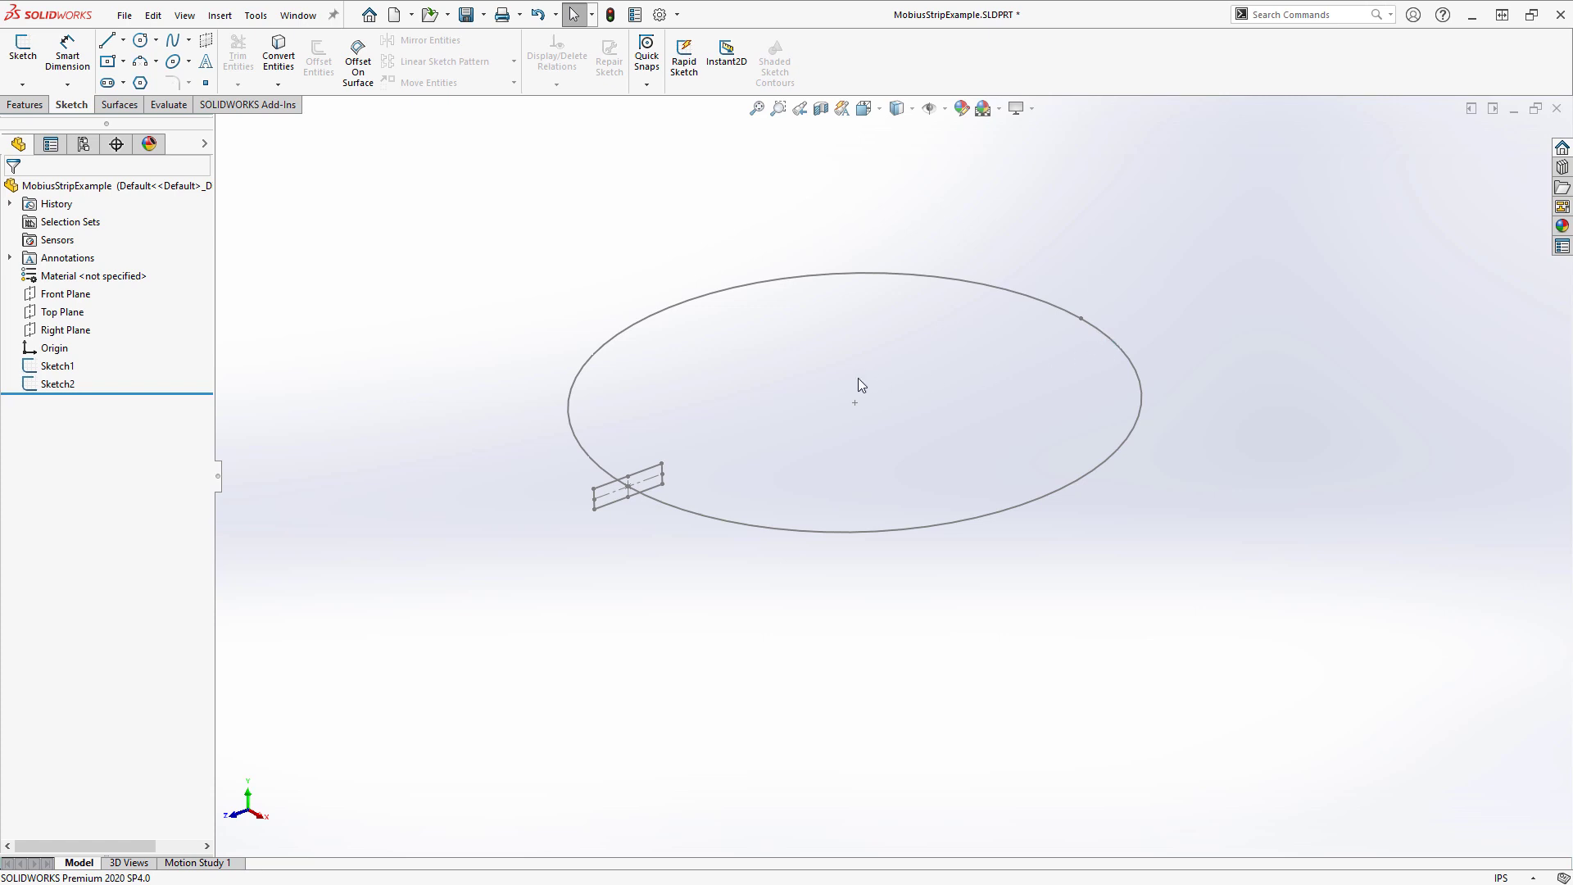
click(25, 104)
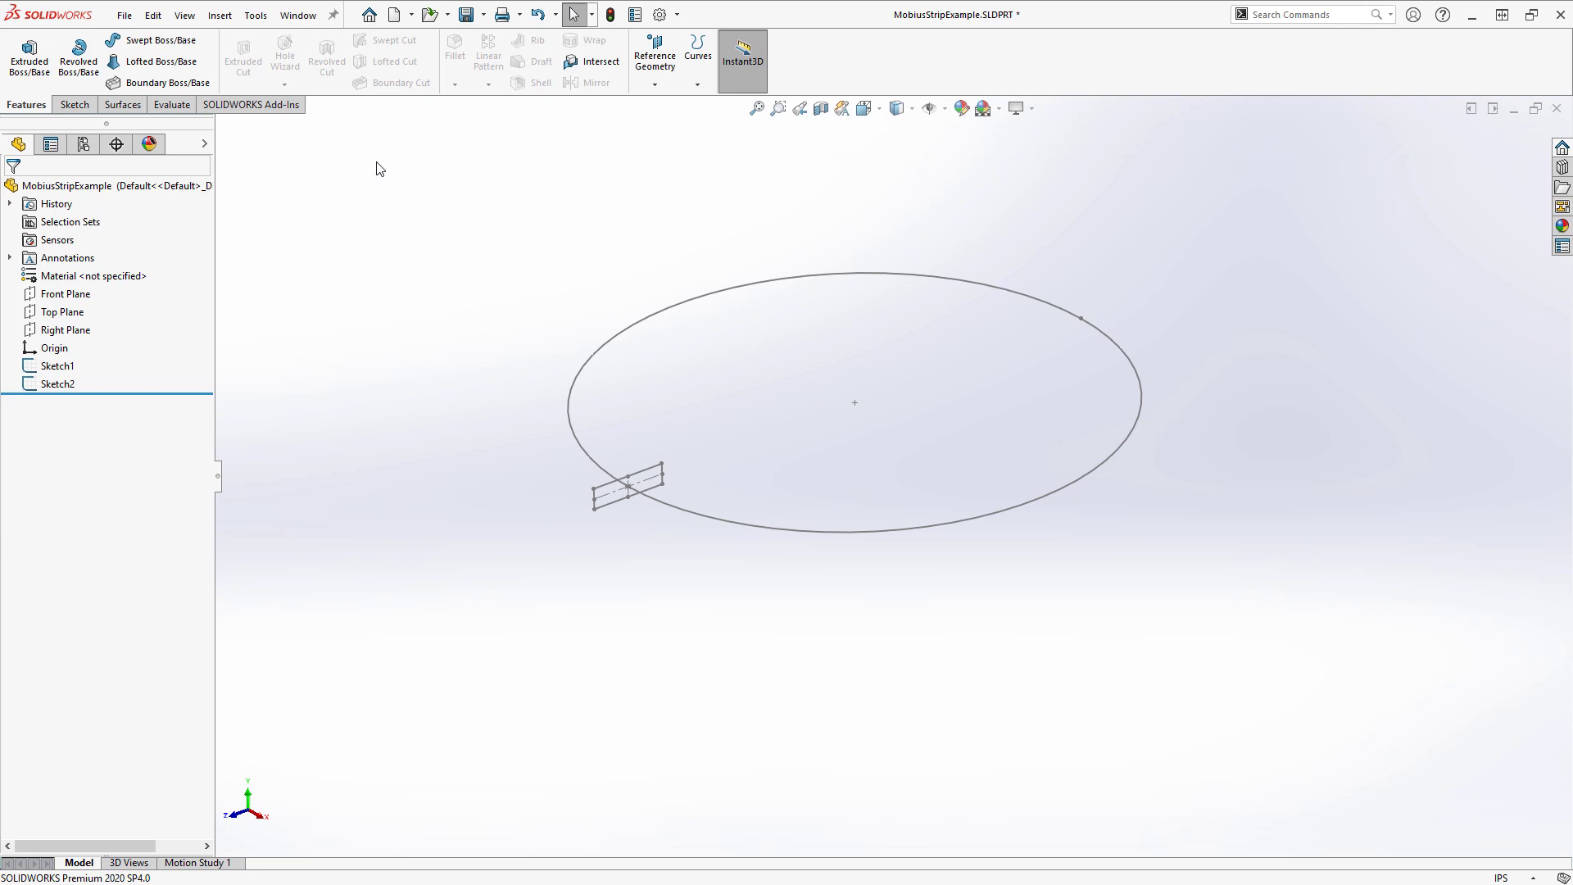
click(155, 41)
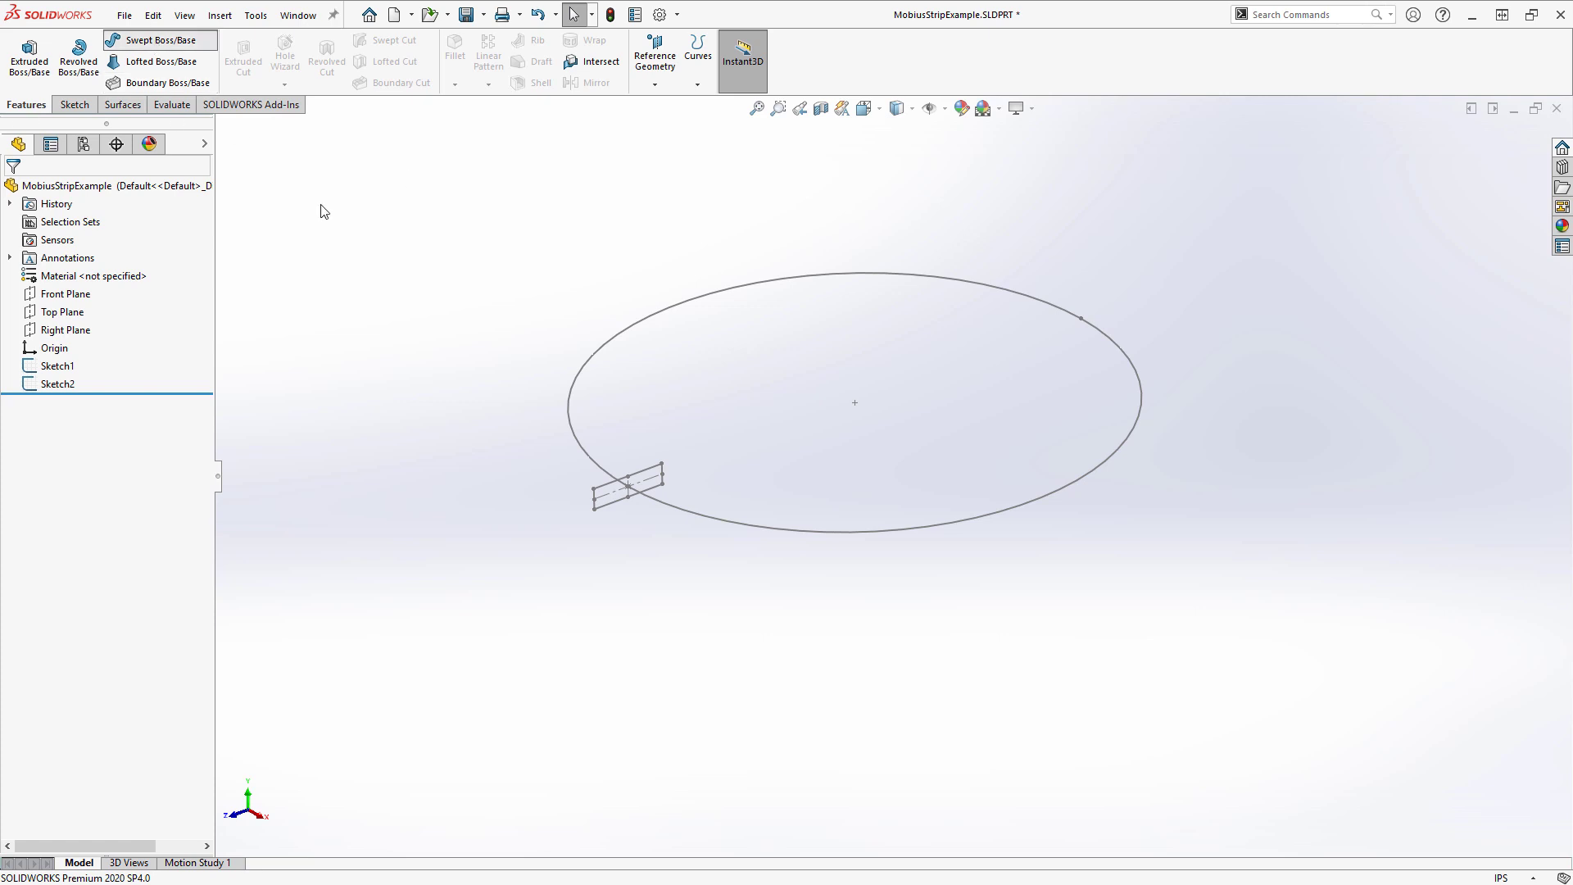
click(609, 488)
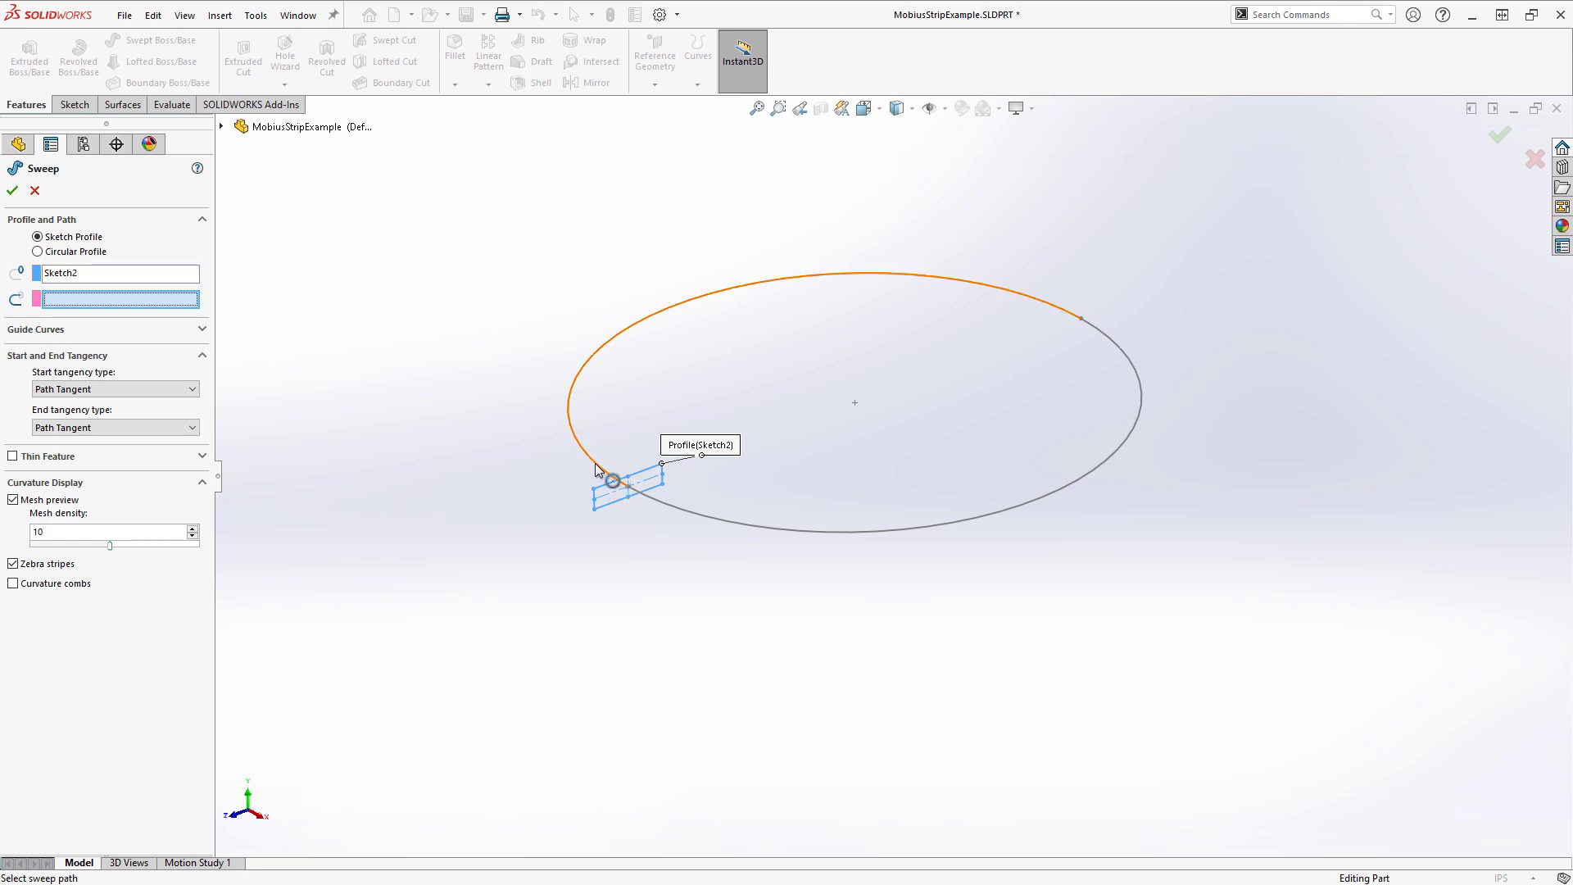
click(595, 464)
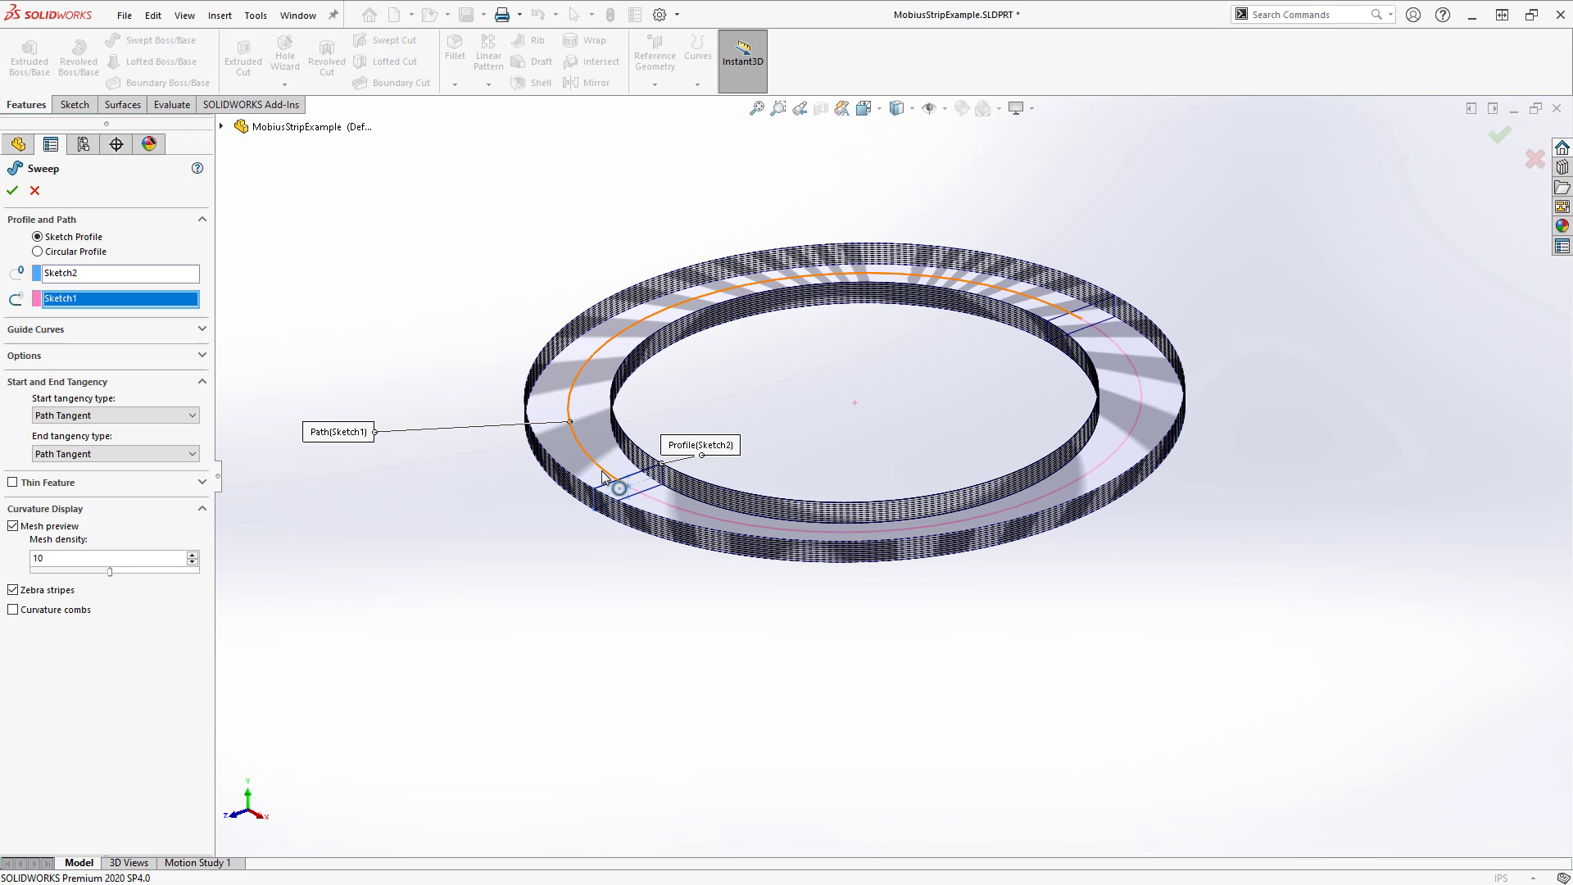
- Try a 180° Specify Twist Value and dismiss the closed-path warning
right_click(109, 304)
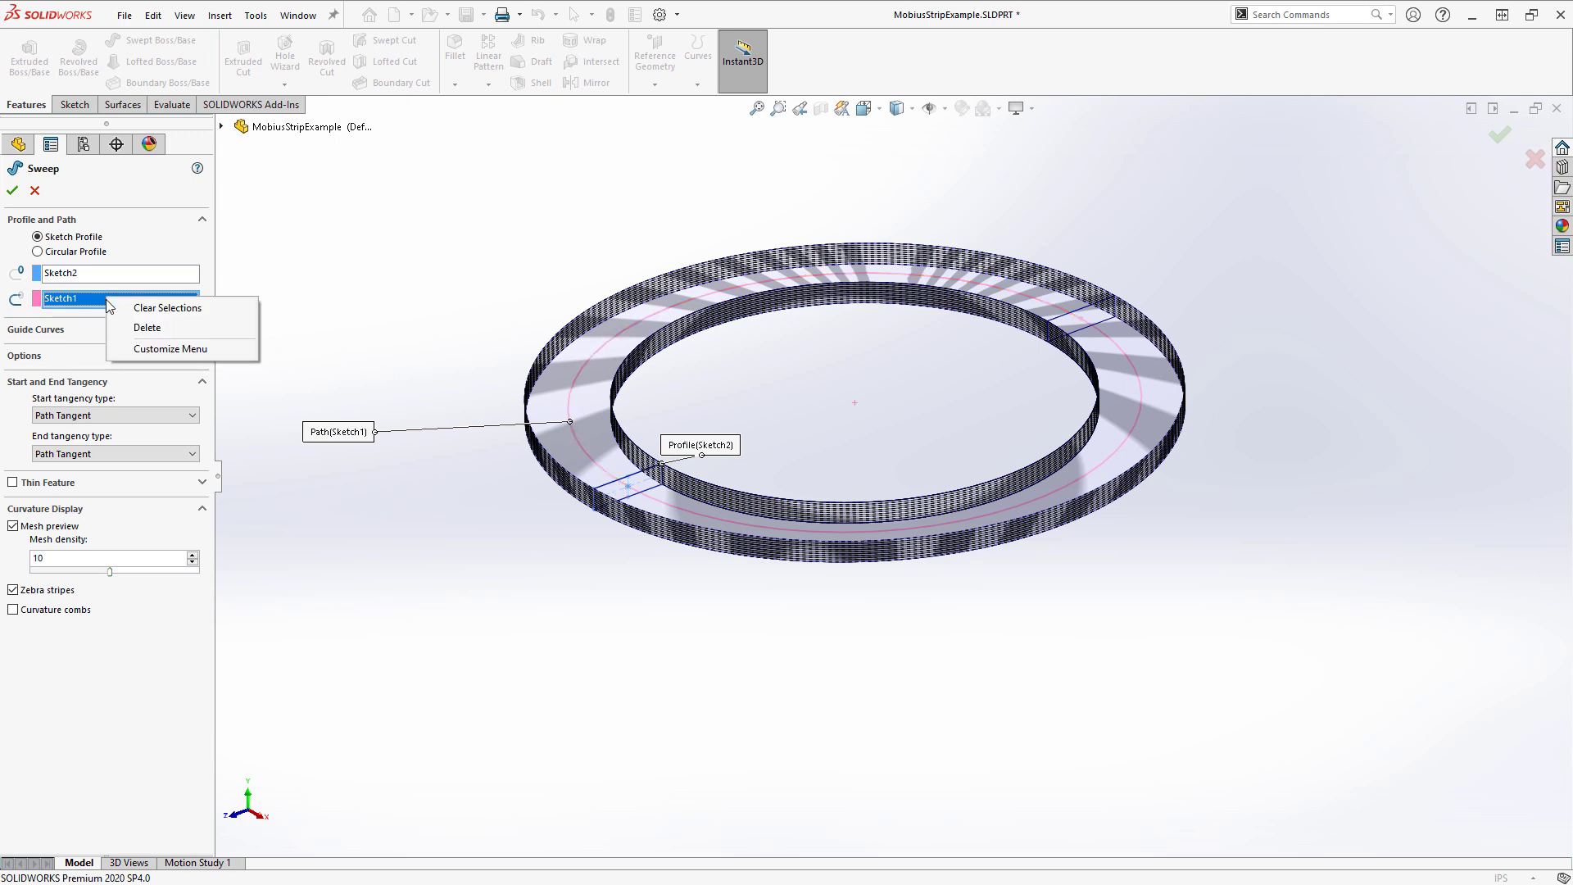
click(73, 355)
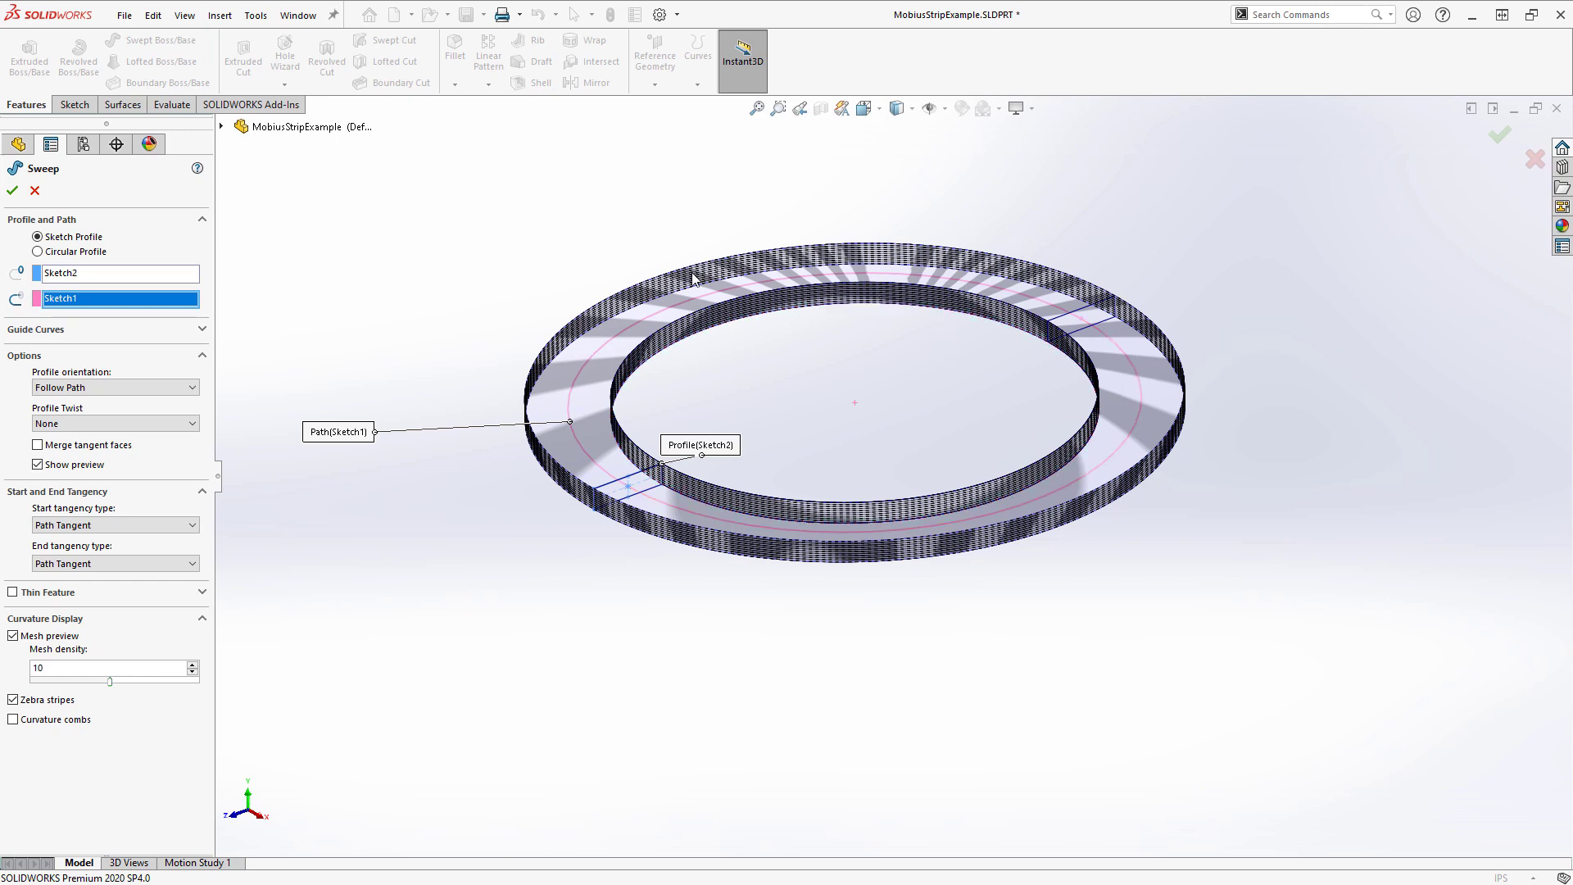
click(91, 423)
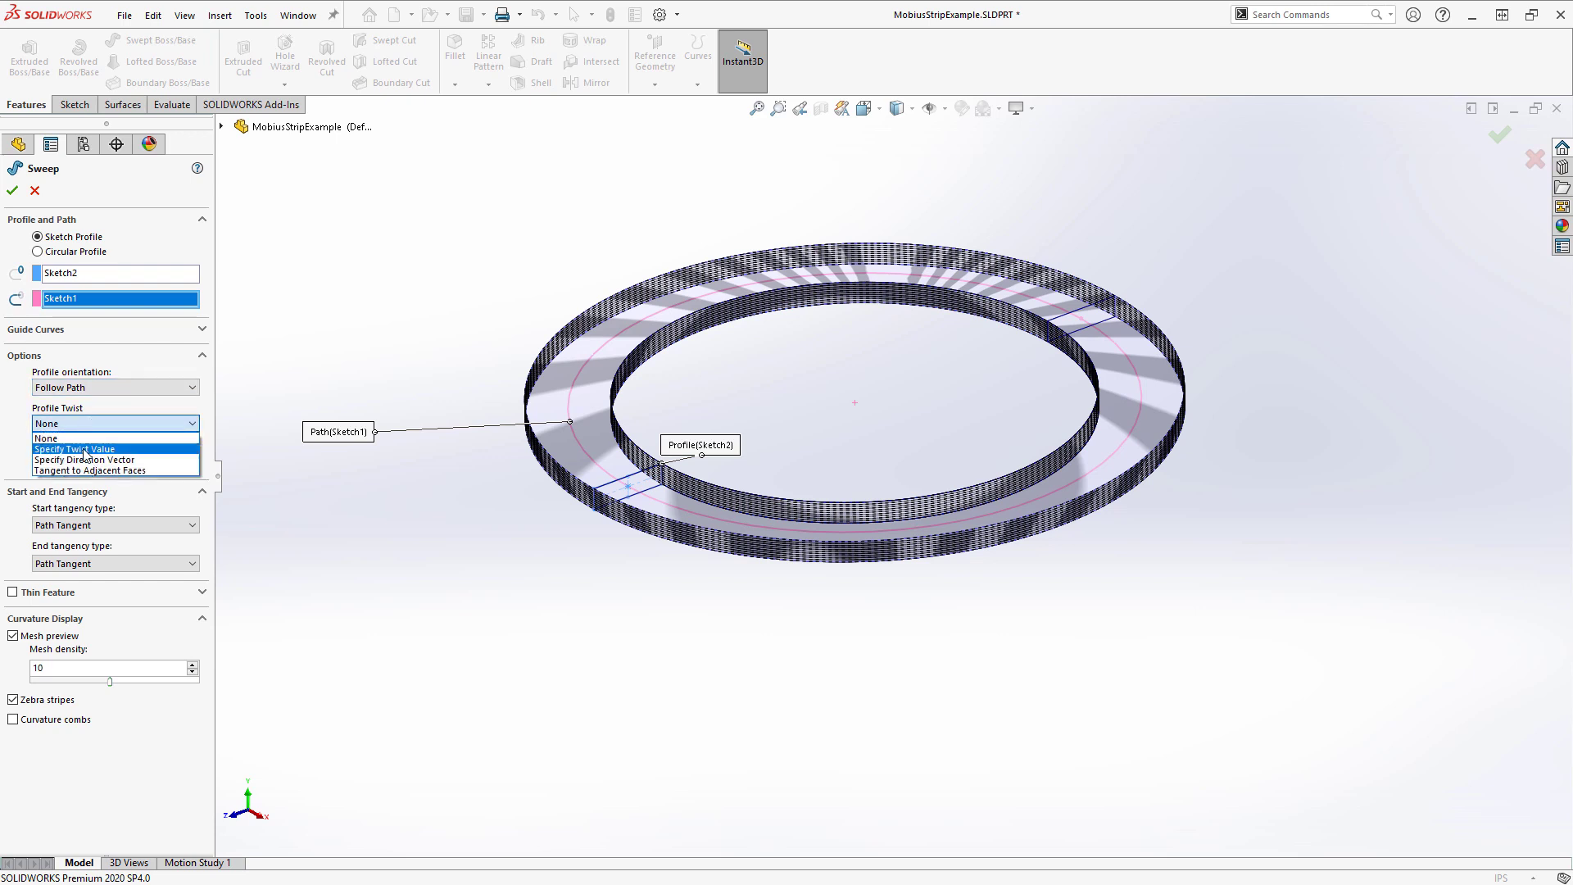
click(84, 456)
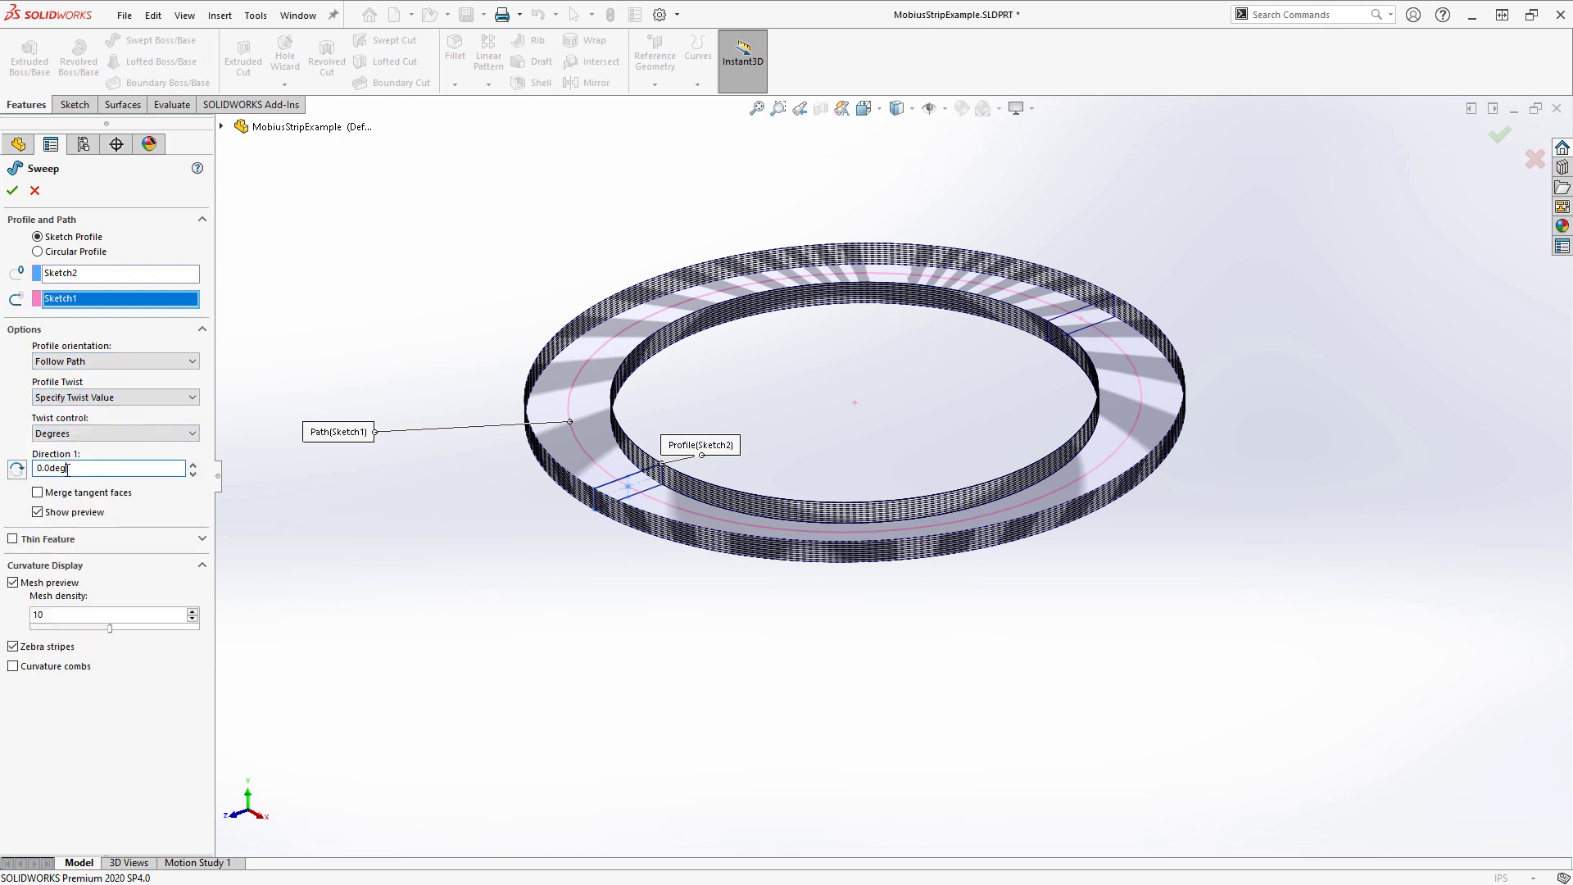
double_click(39, 467)
key(BackSpace)
key(Return)
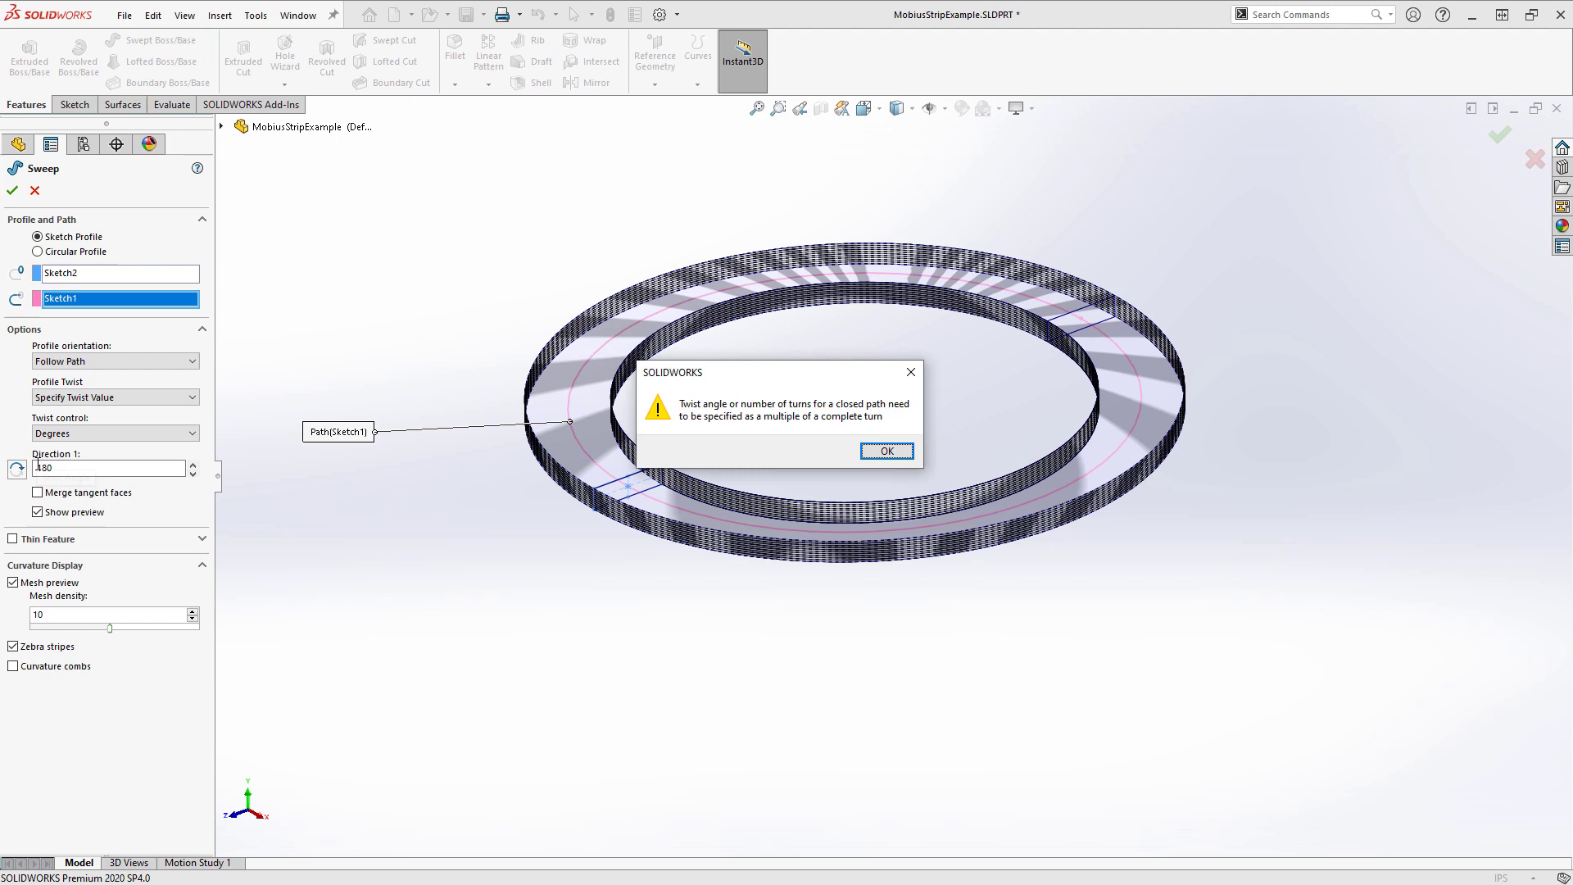
click(886, 452)
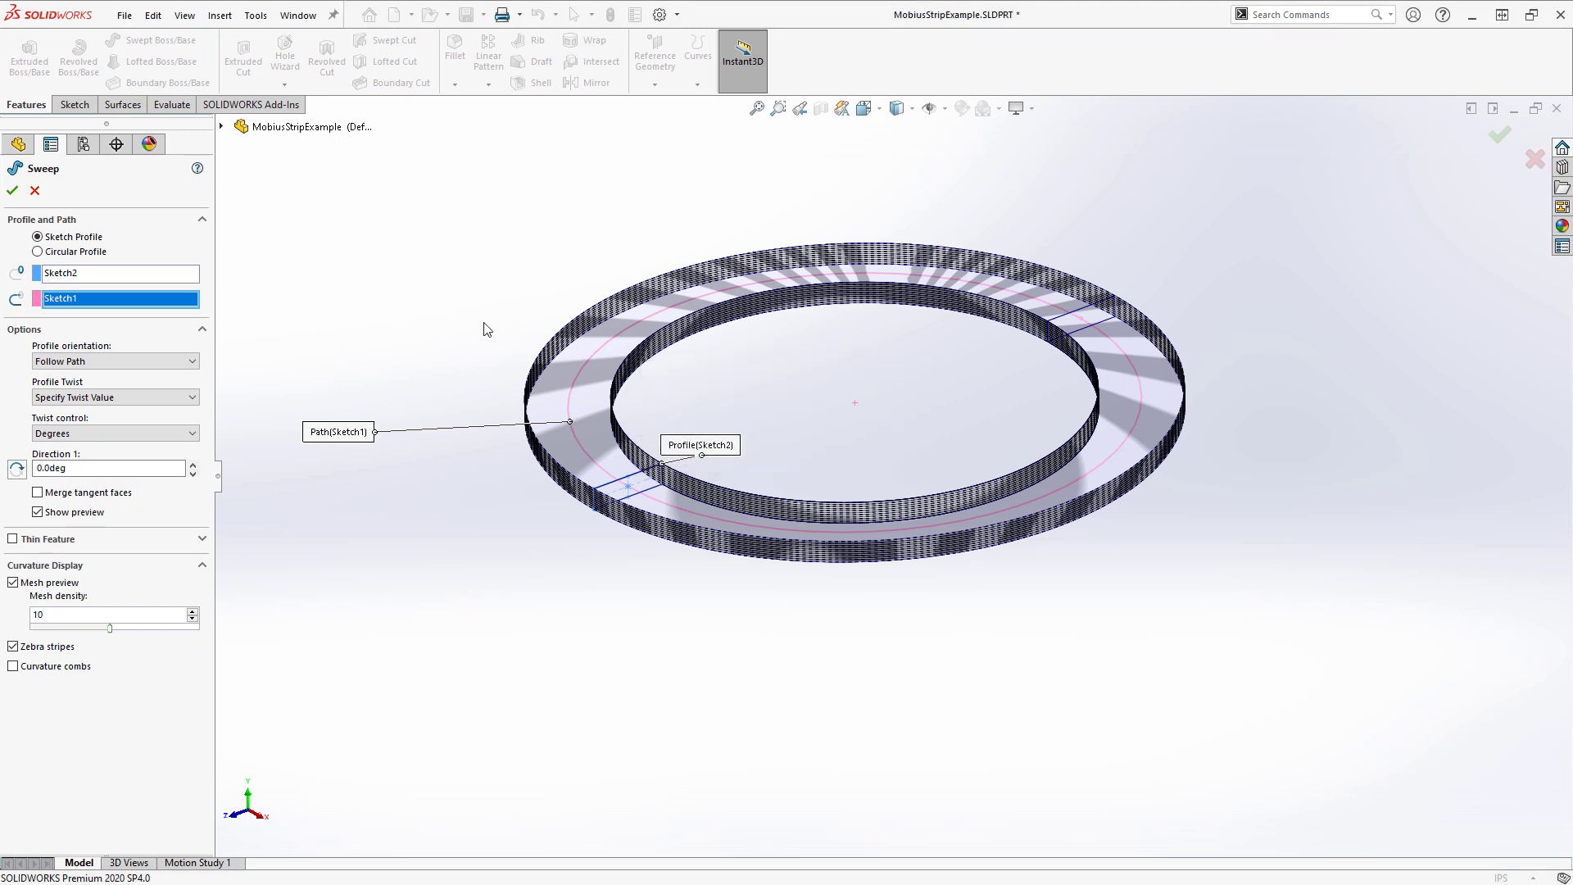
- Cancel the sweep and start a new Swept Boss/Base with Sketch2 as profile
key(Escape)
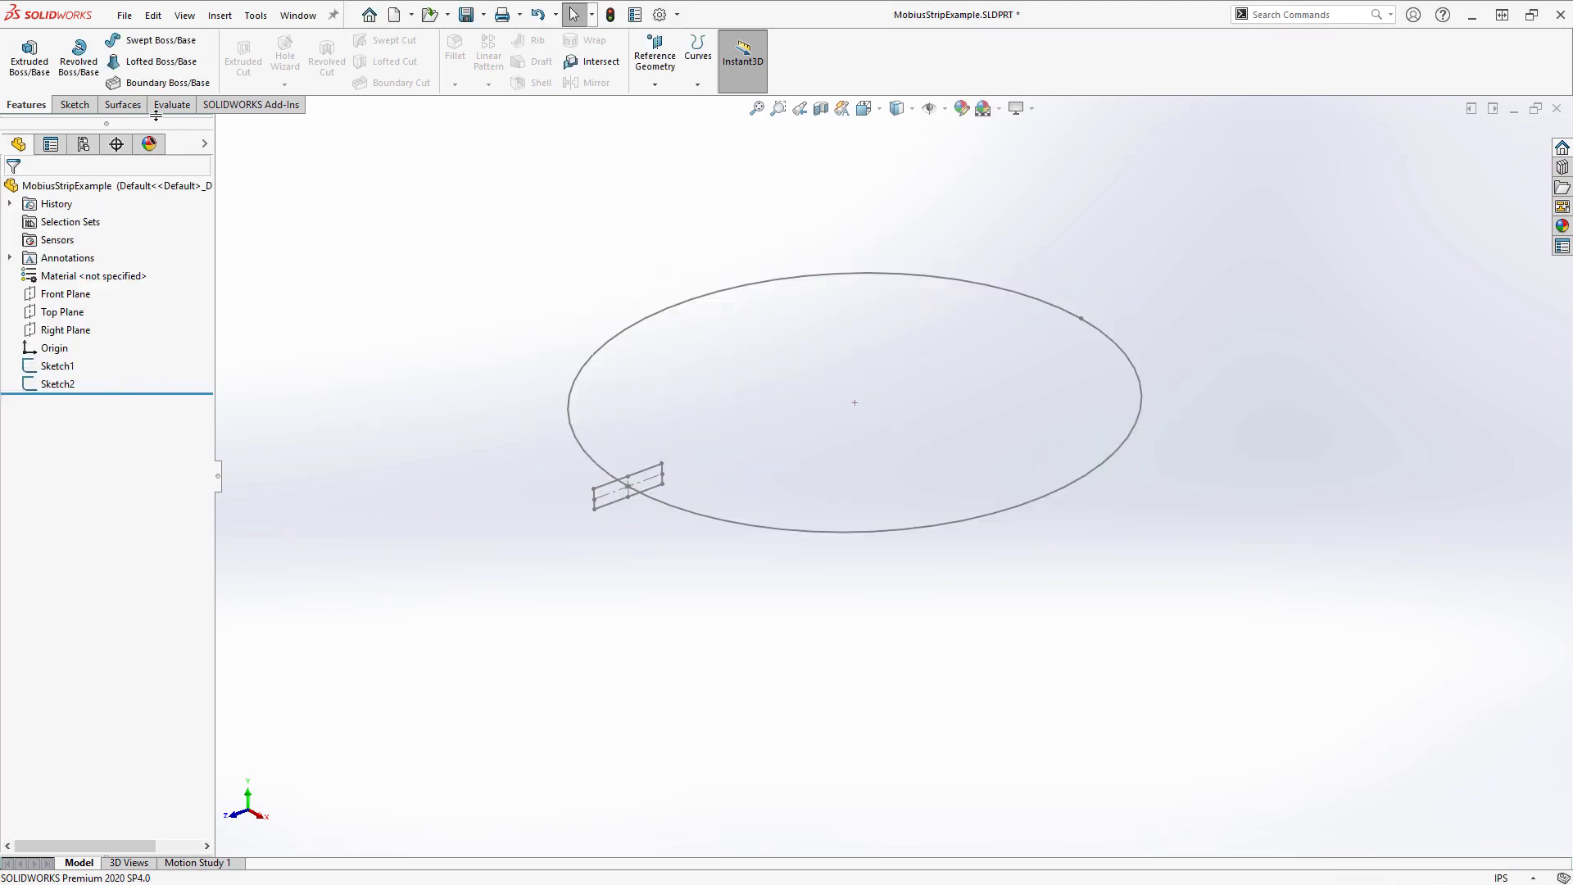
click(156, 40)
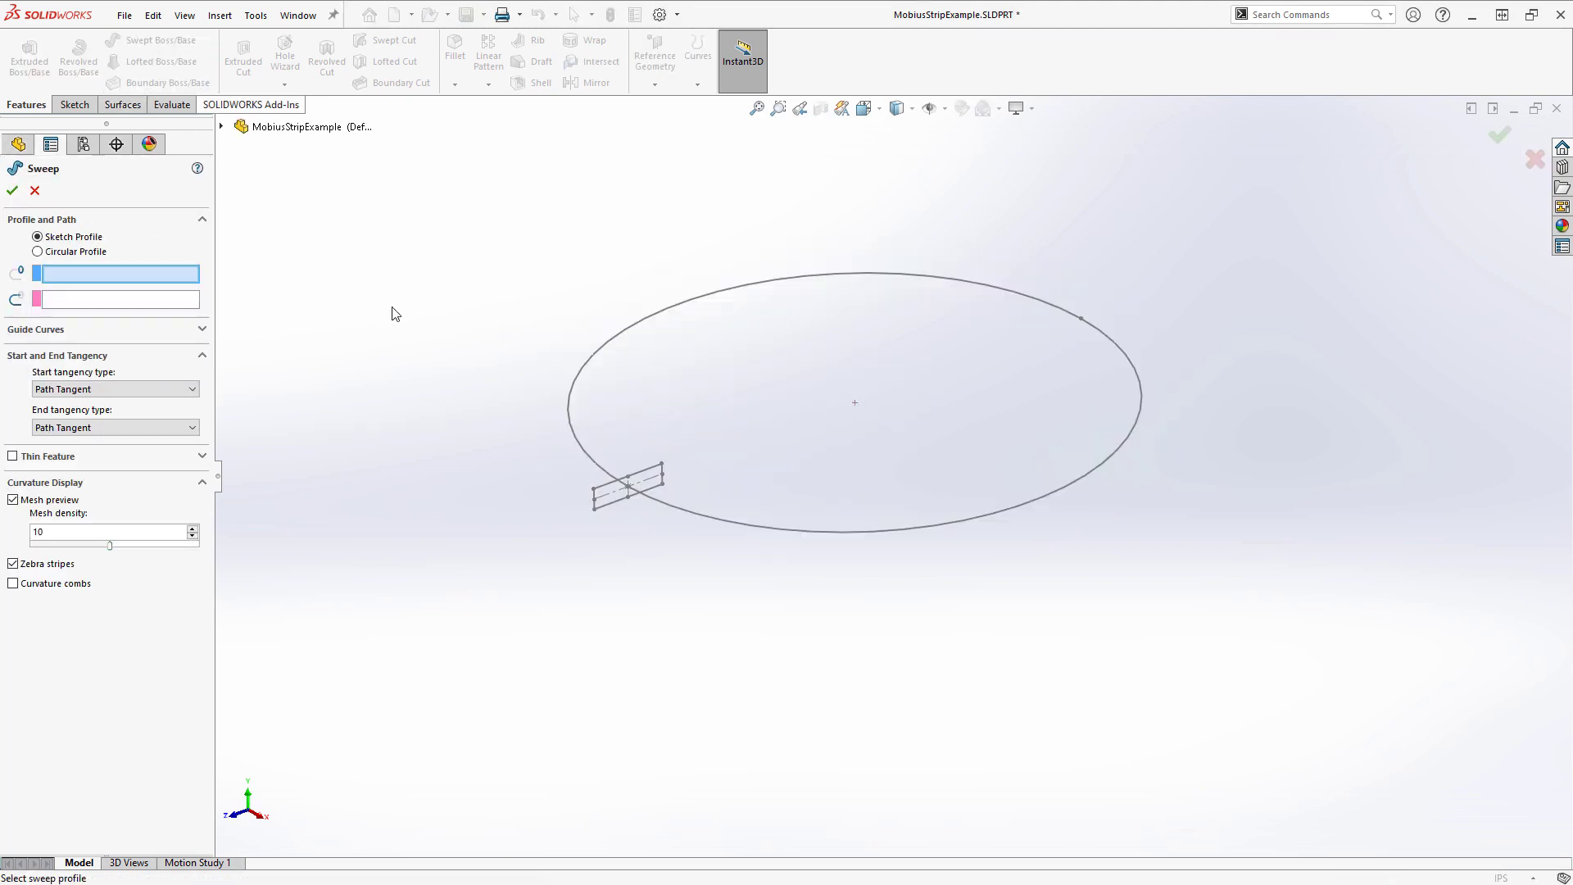
click(593, 493)
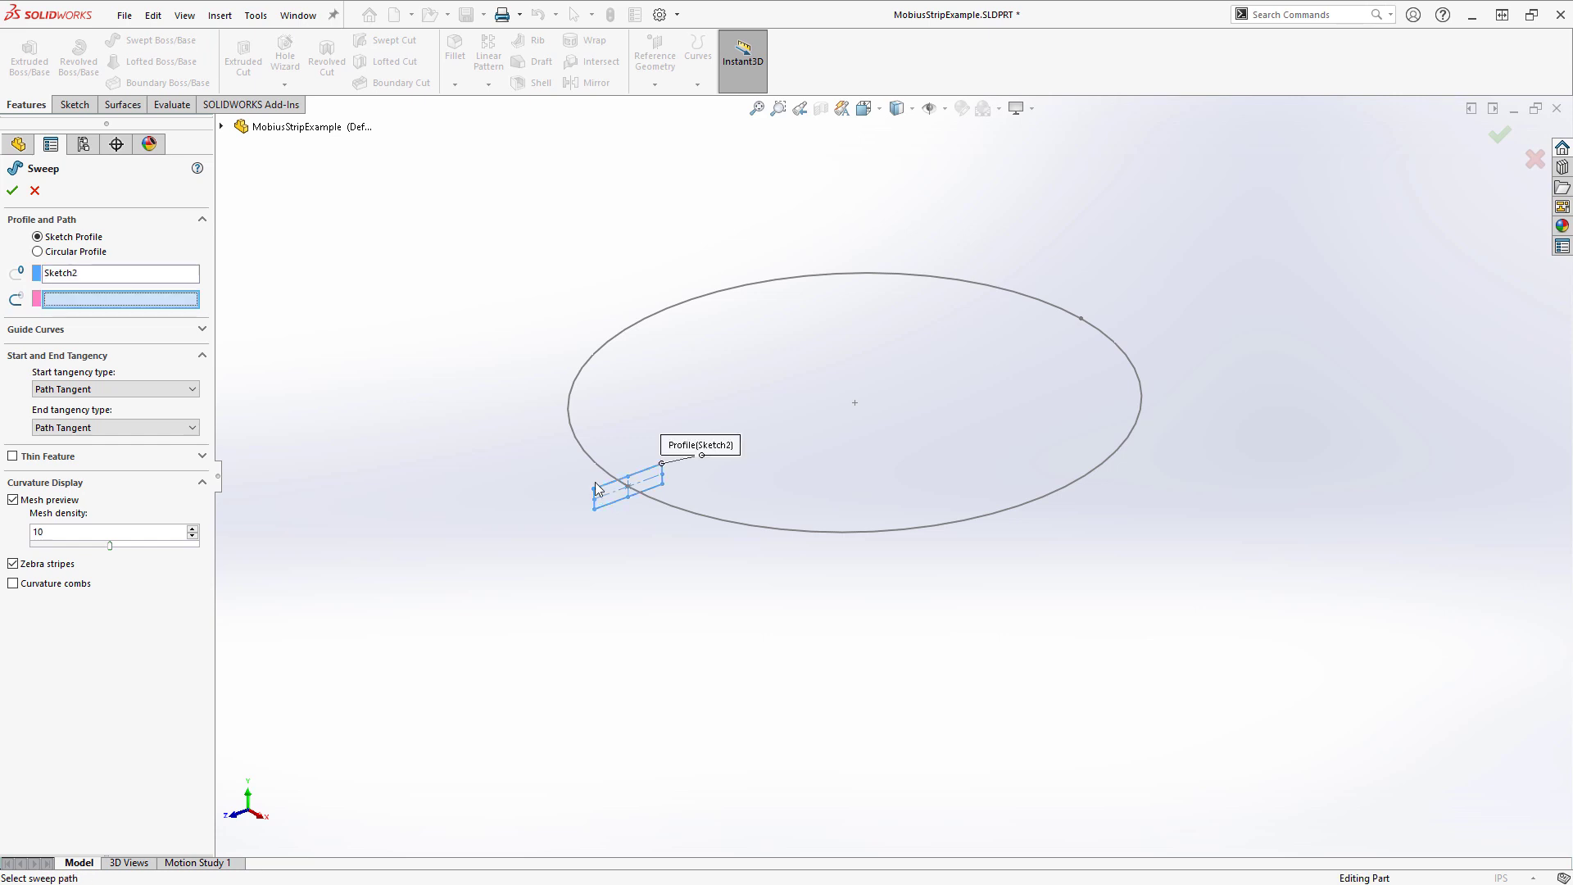
- Use SelectionManager to pick half the circle as the path, and turn off mesh preview
right_click(83, 306)
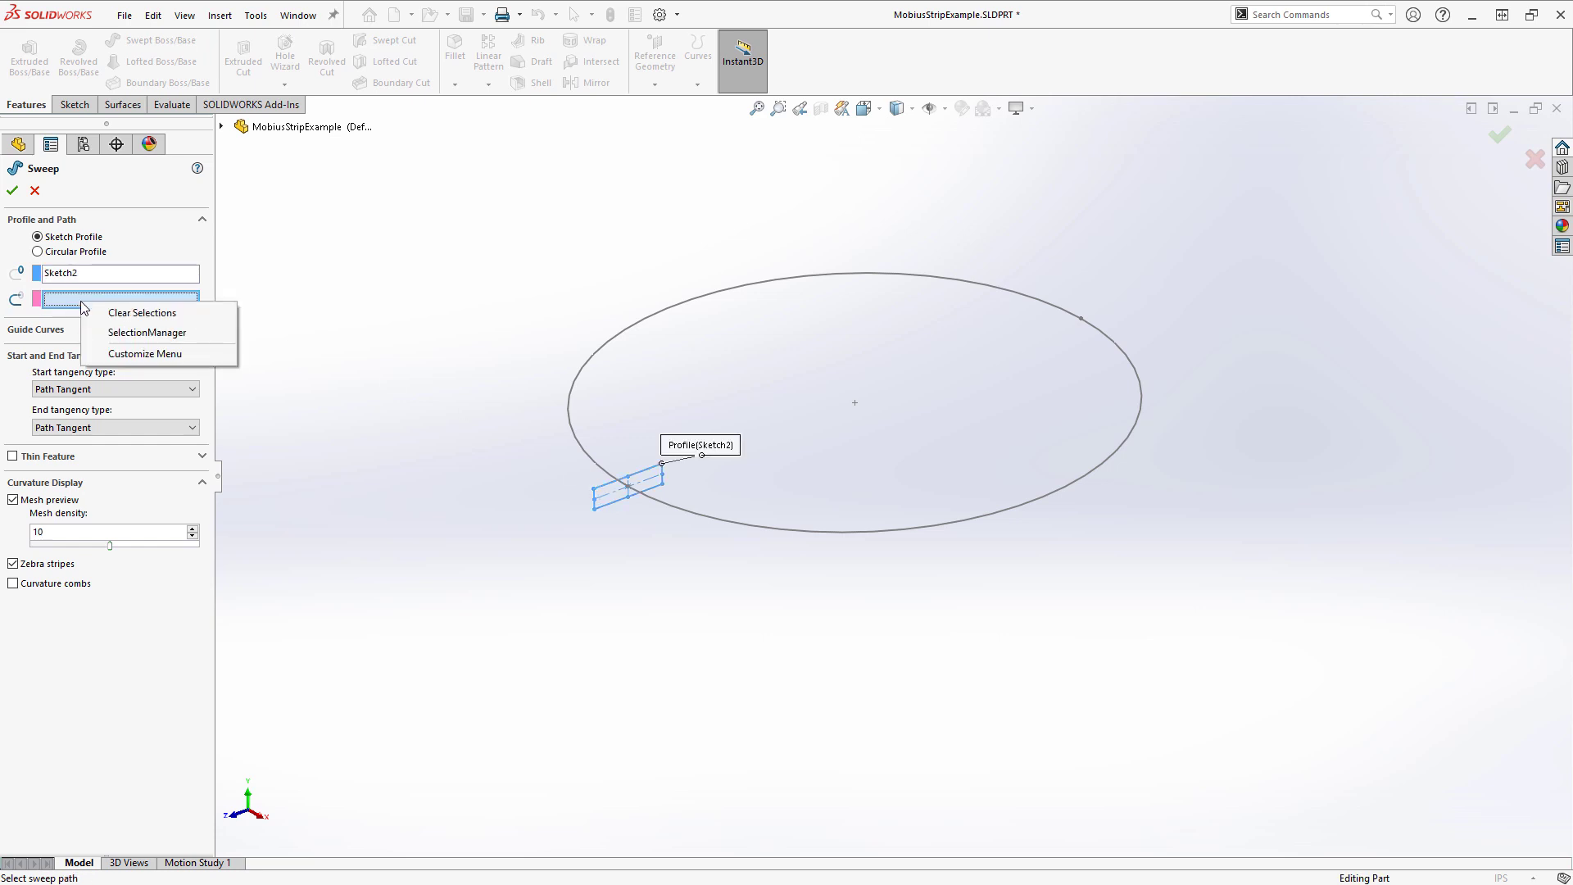
click(139, 334)
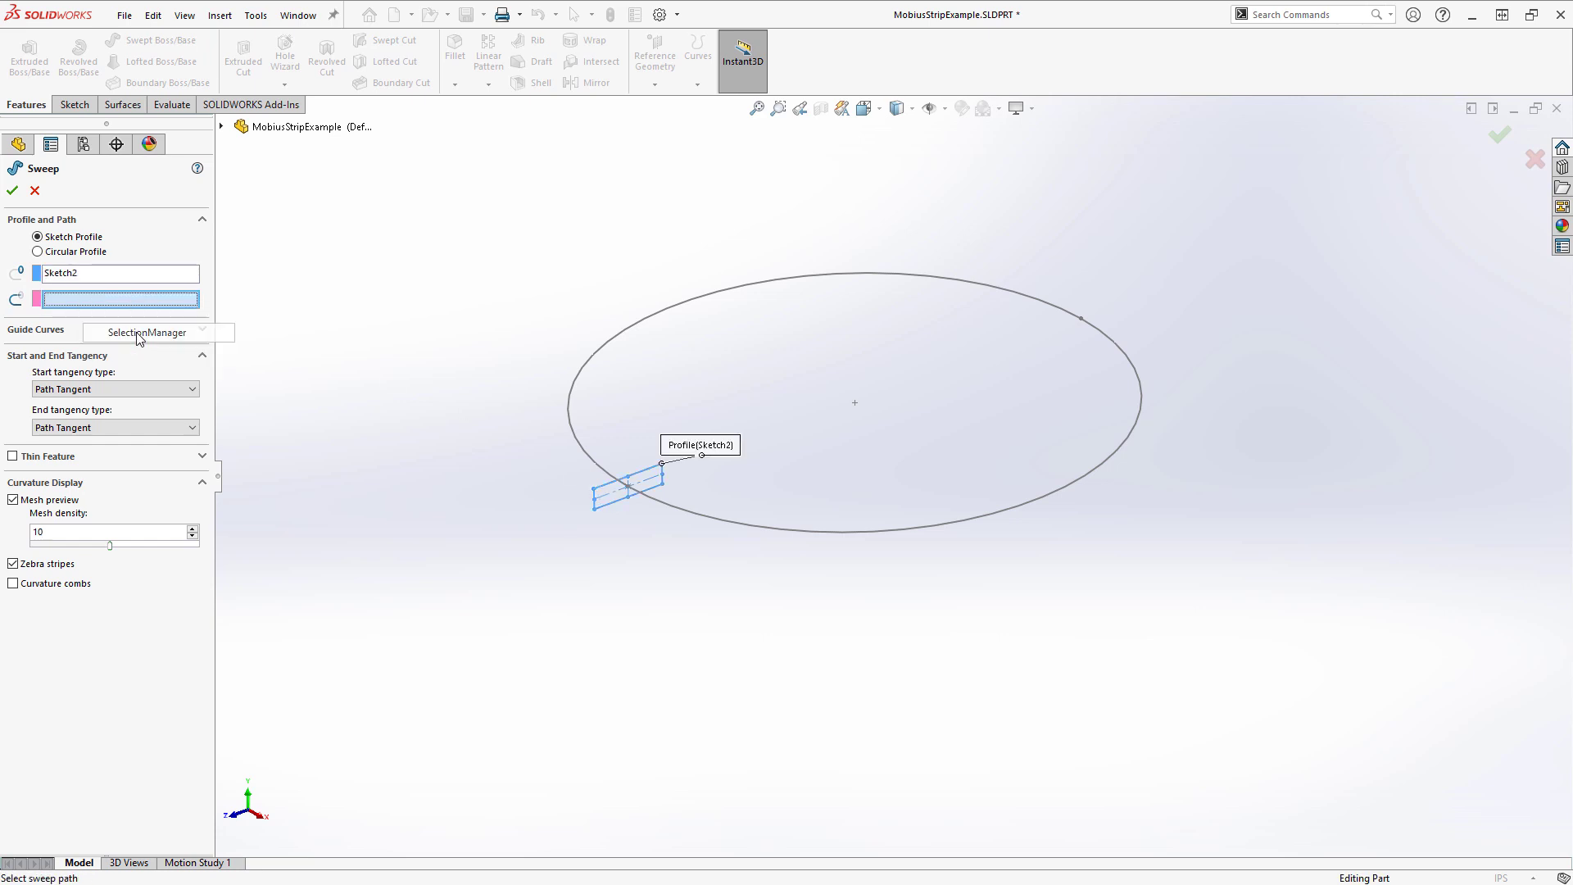
click(573, 440)
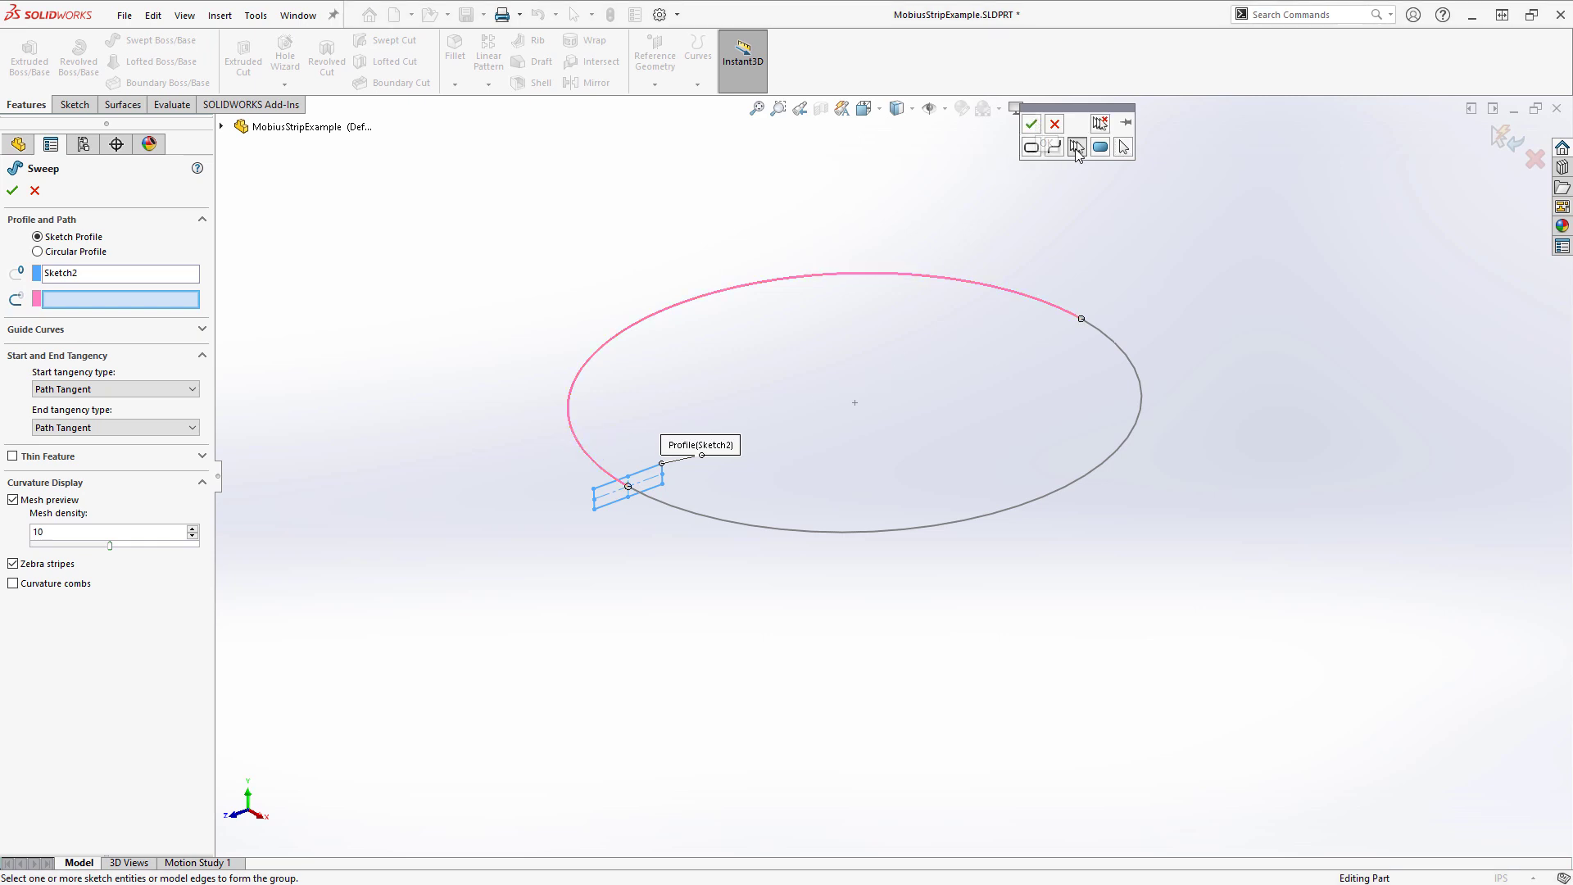
drag(1079, 115, 888, 163)
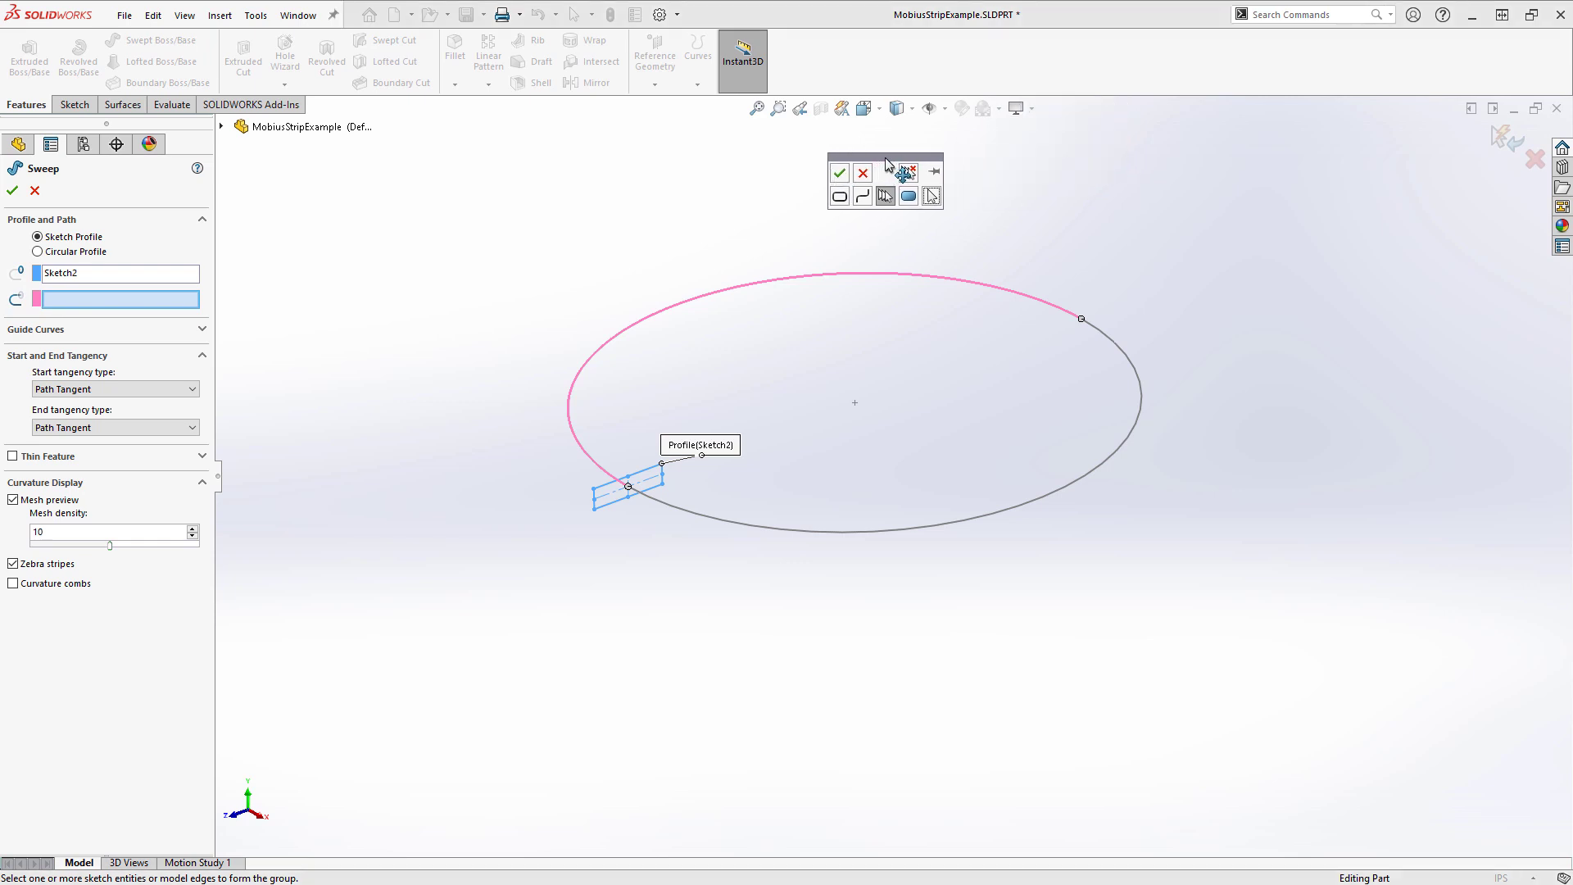
click(839, 173)
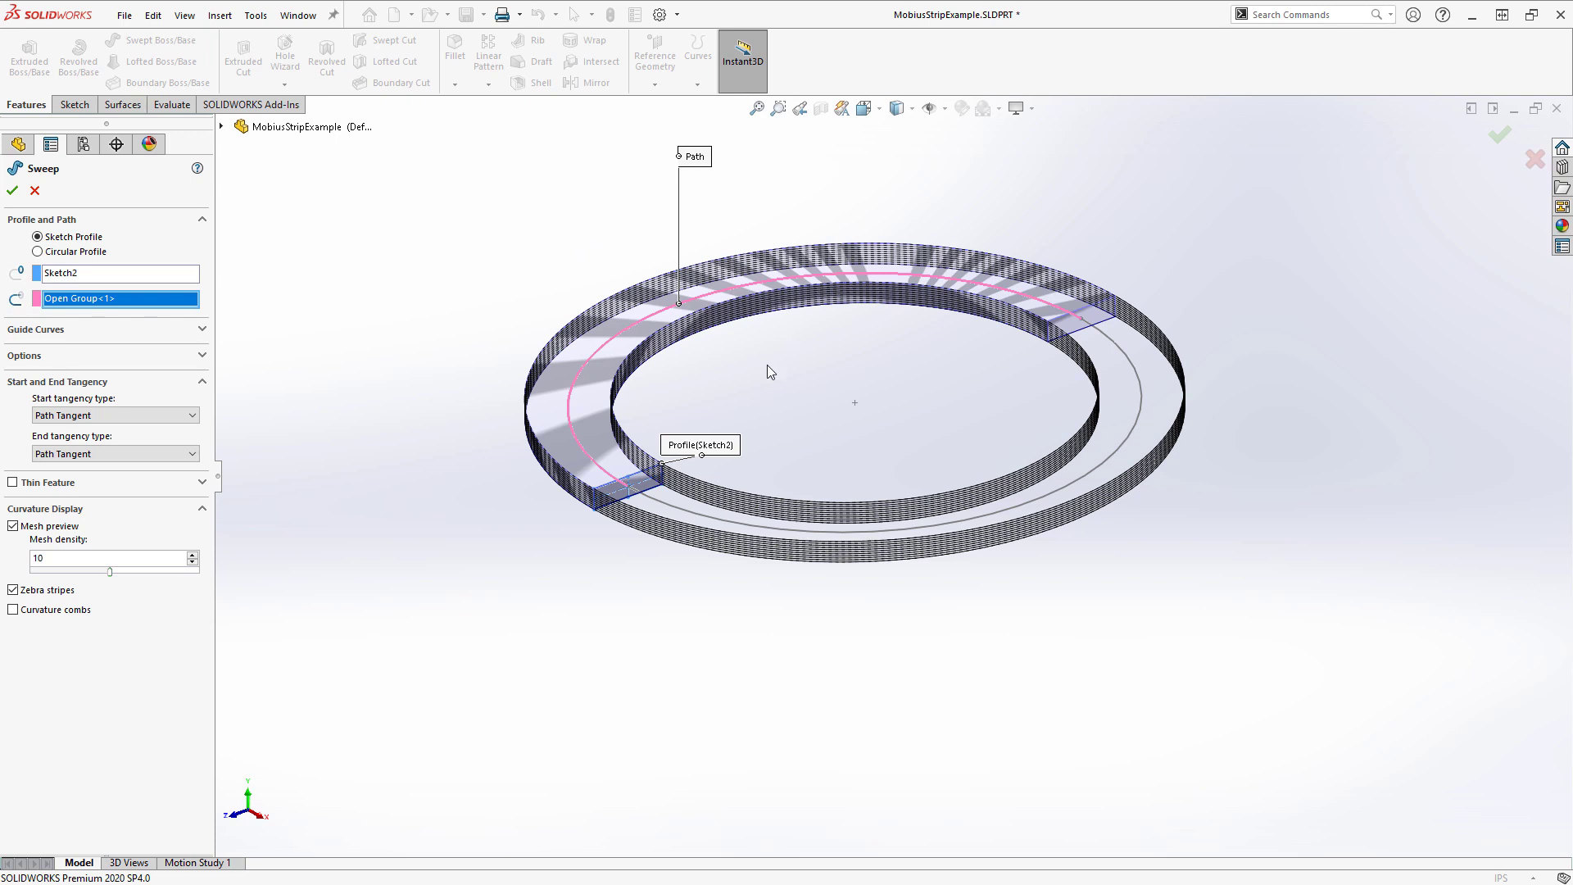
click(36, 529)
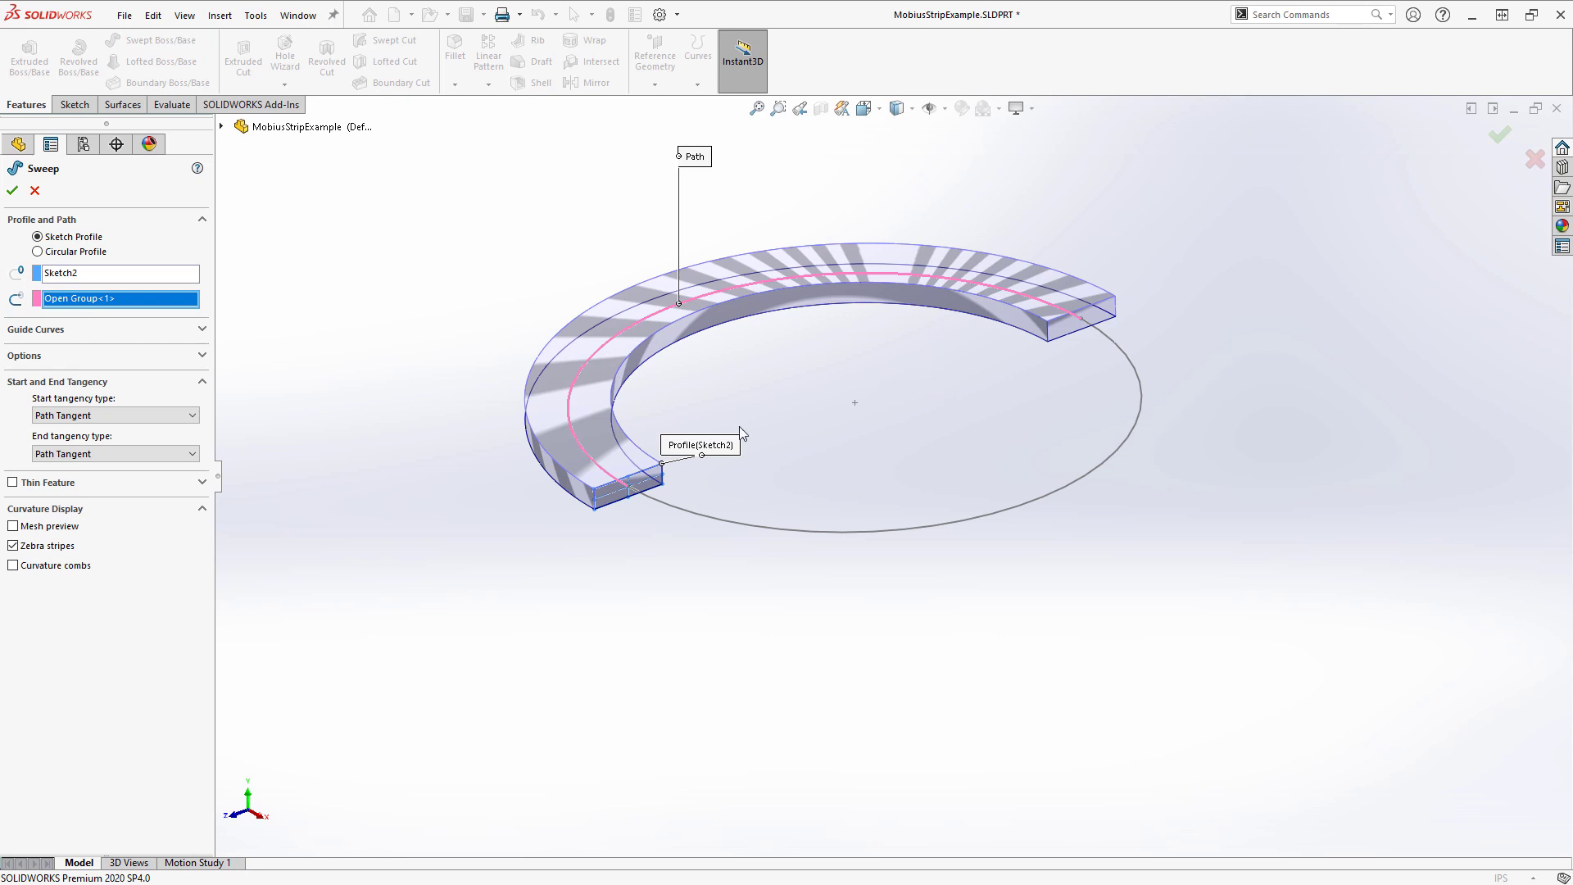
- Give the half-circle sweep a 90° Specify Twist Value and confirm it as Sweep1
click(39, 358)
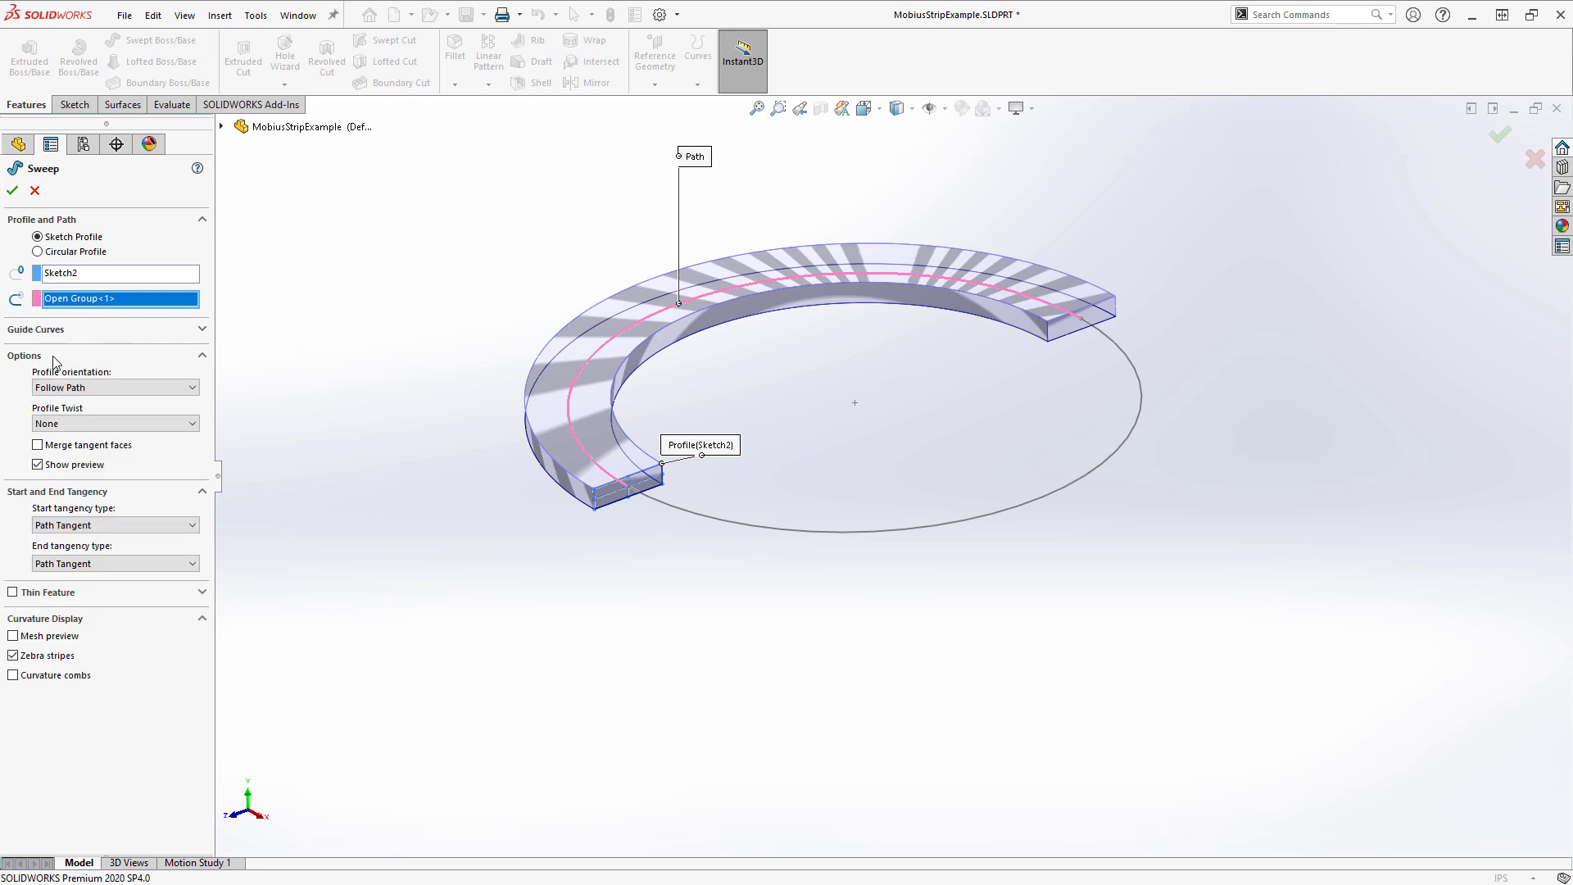
click(62, 424)
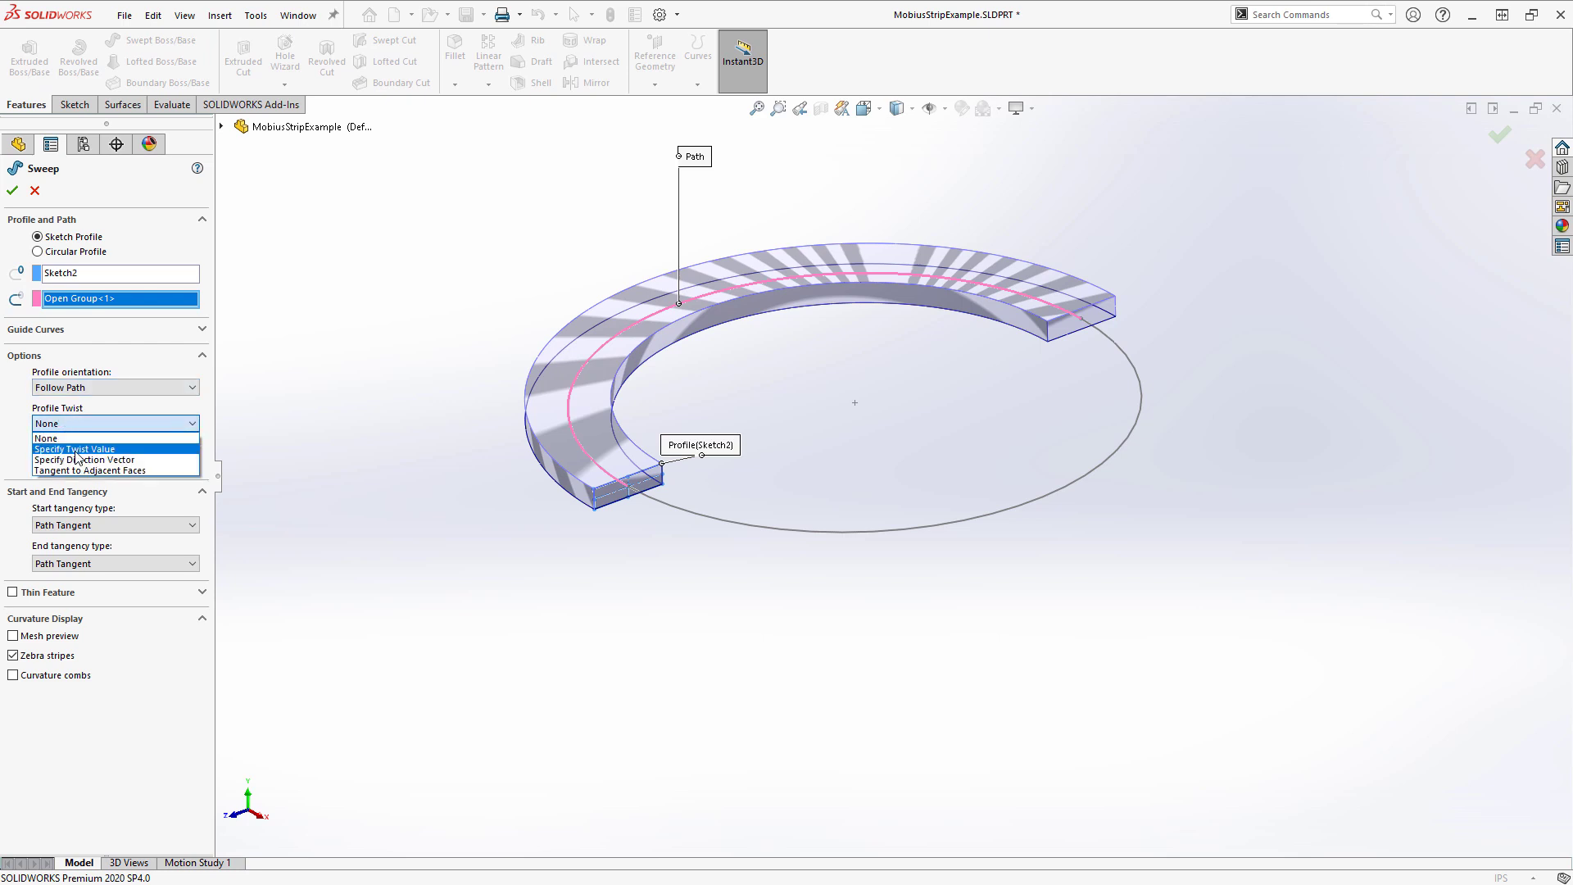
click(75, 452)
click(91, 467)
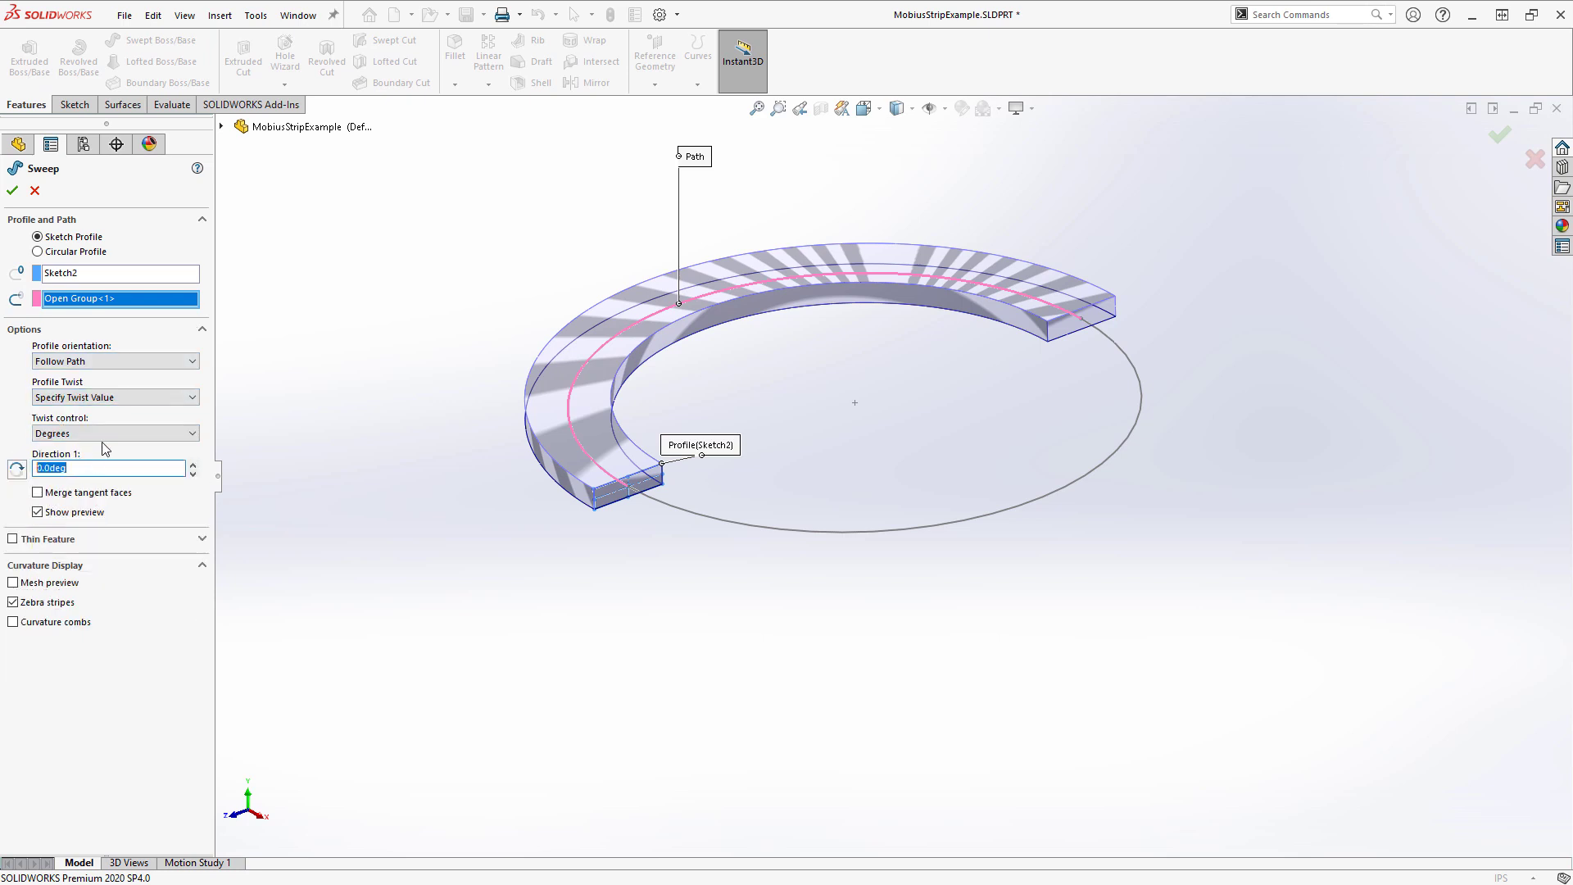
text(90)
key(Return)
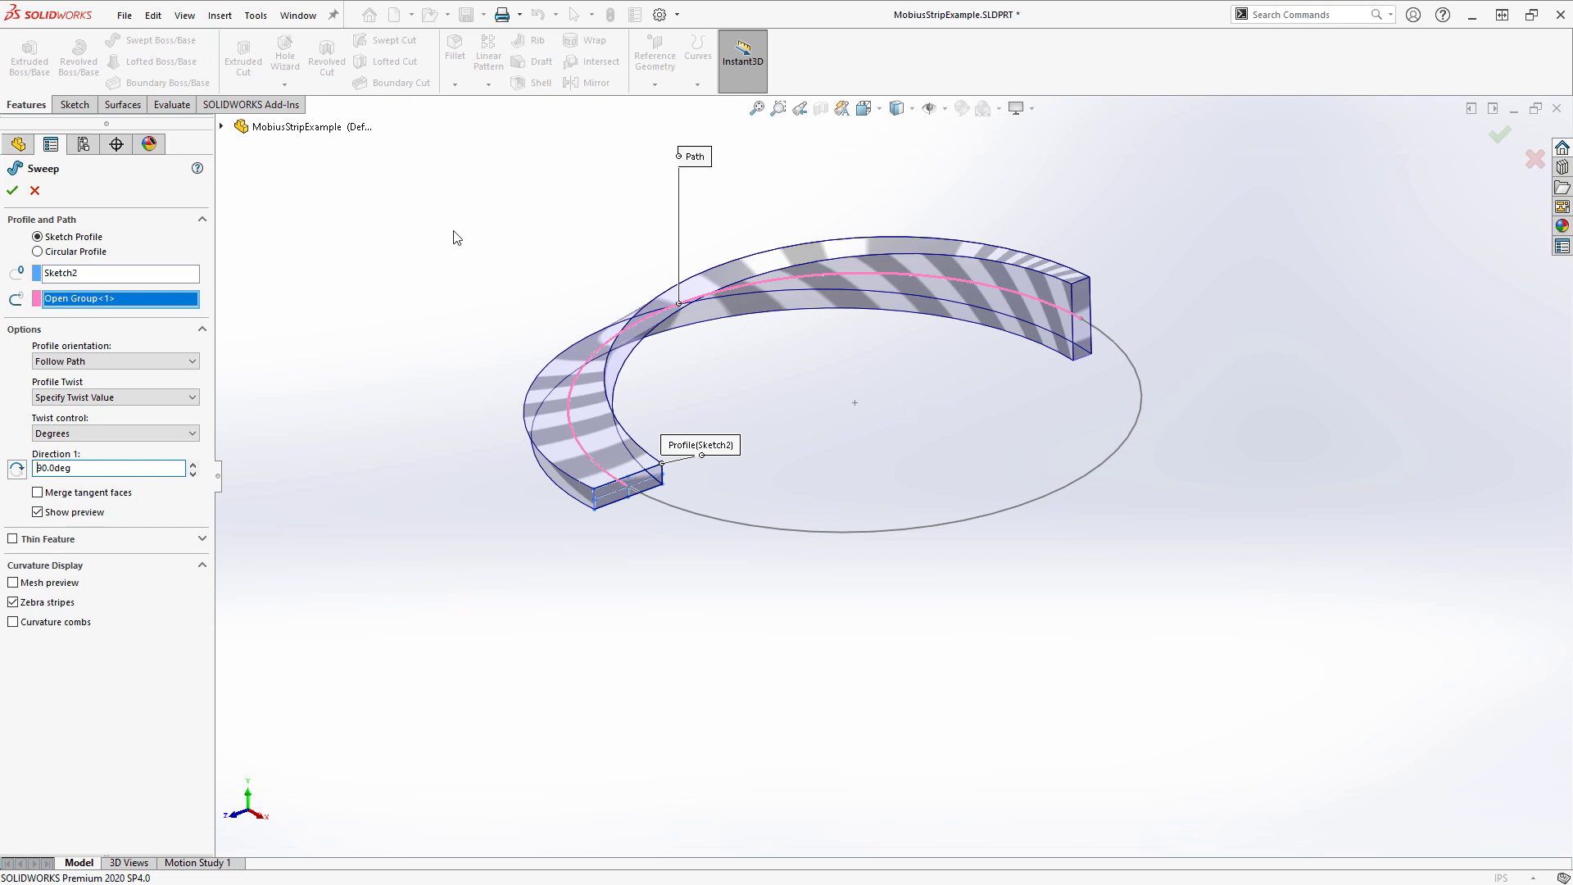
click(12, 191)
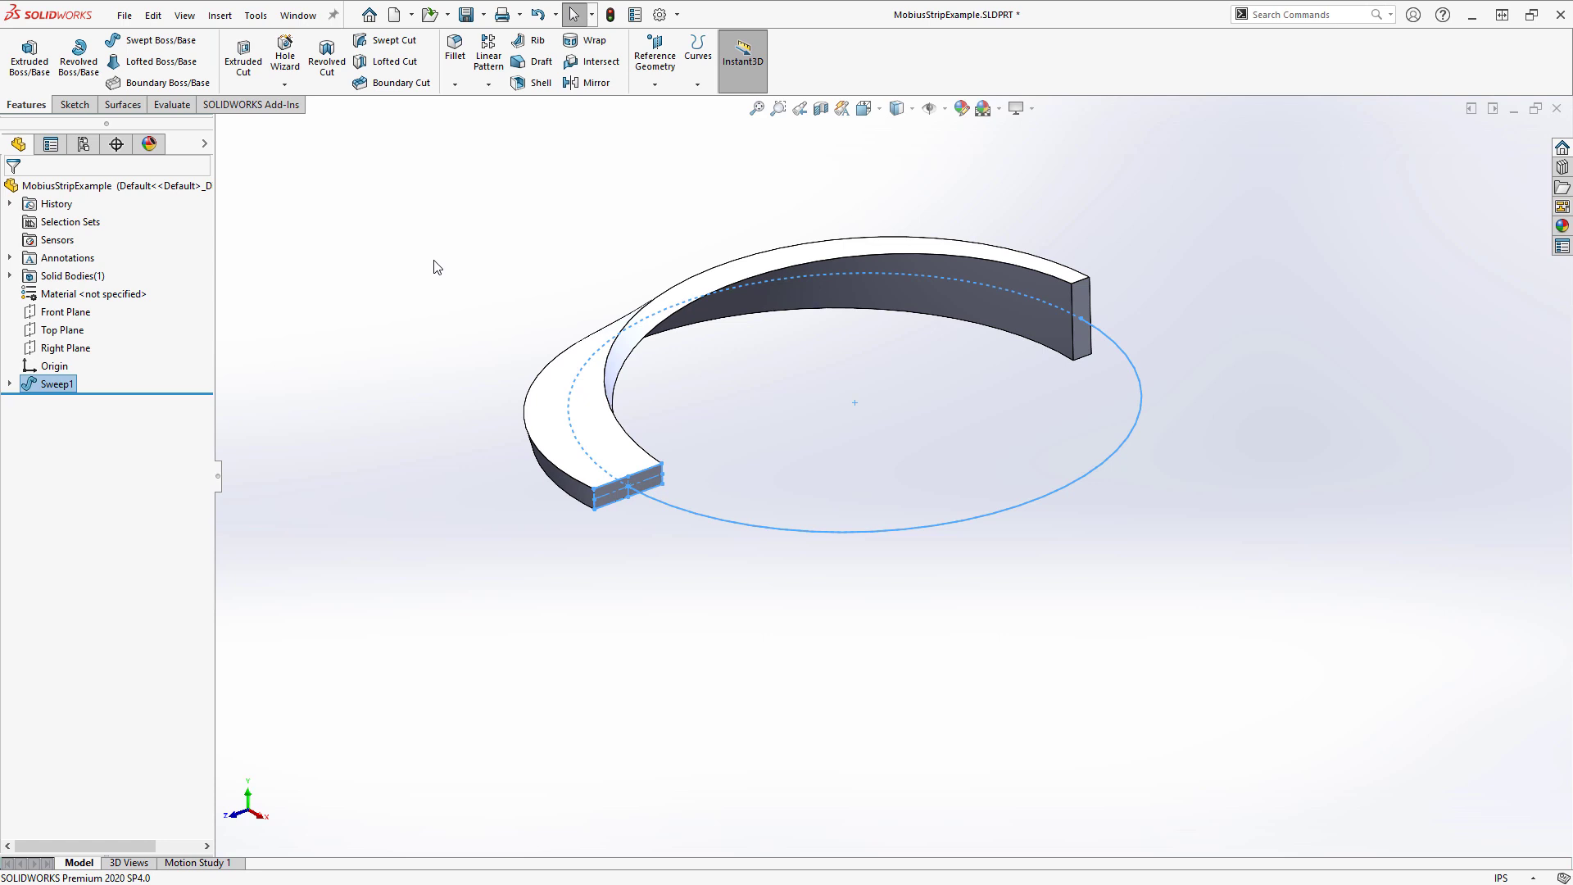
- Select Sketch2 under Sweep1 and start a new Swept Boss/Base with it as profile
click(434, 267)
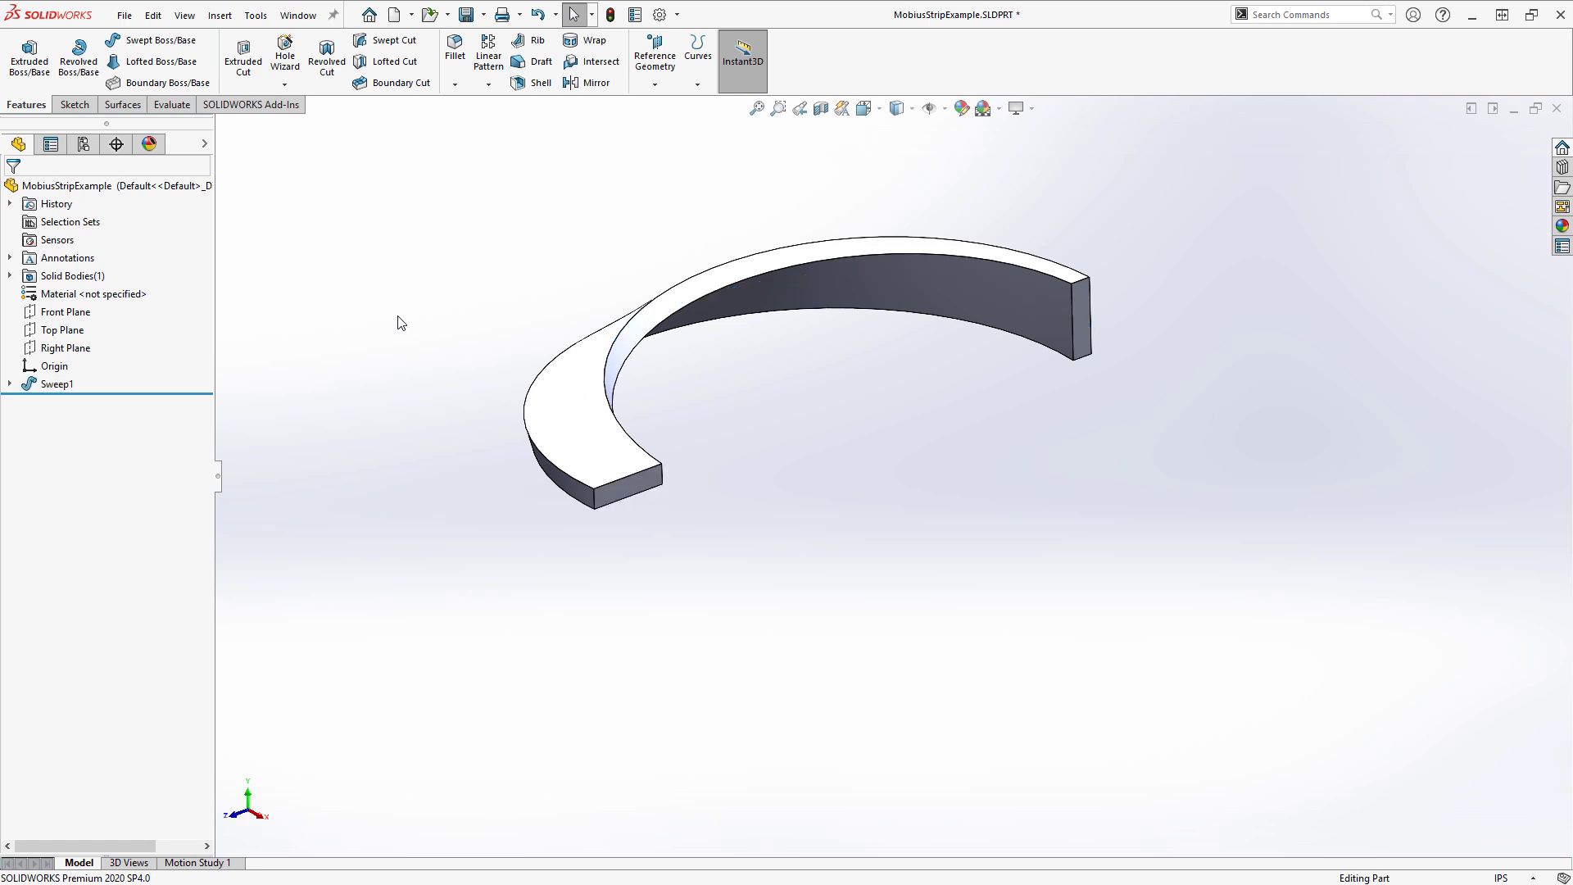
click(9, 385)
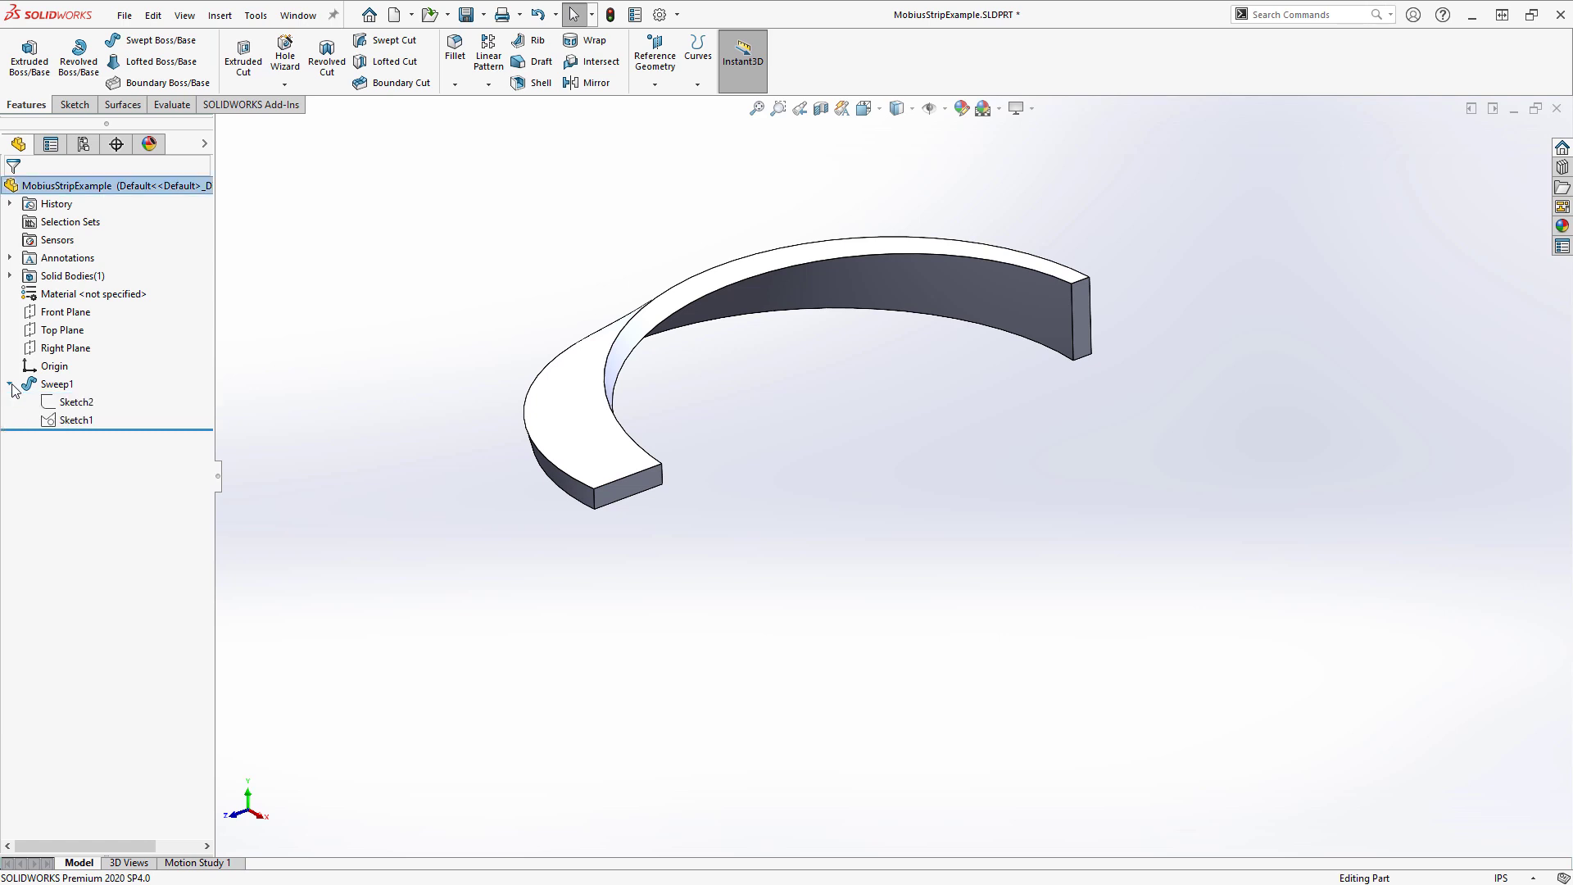
click(82, 402)
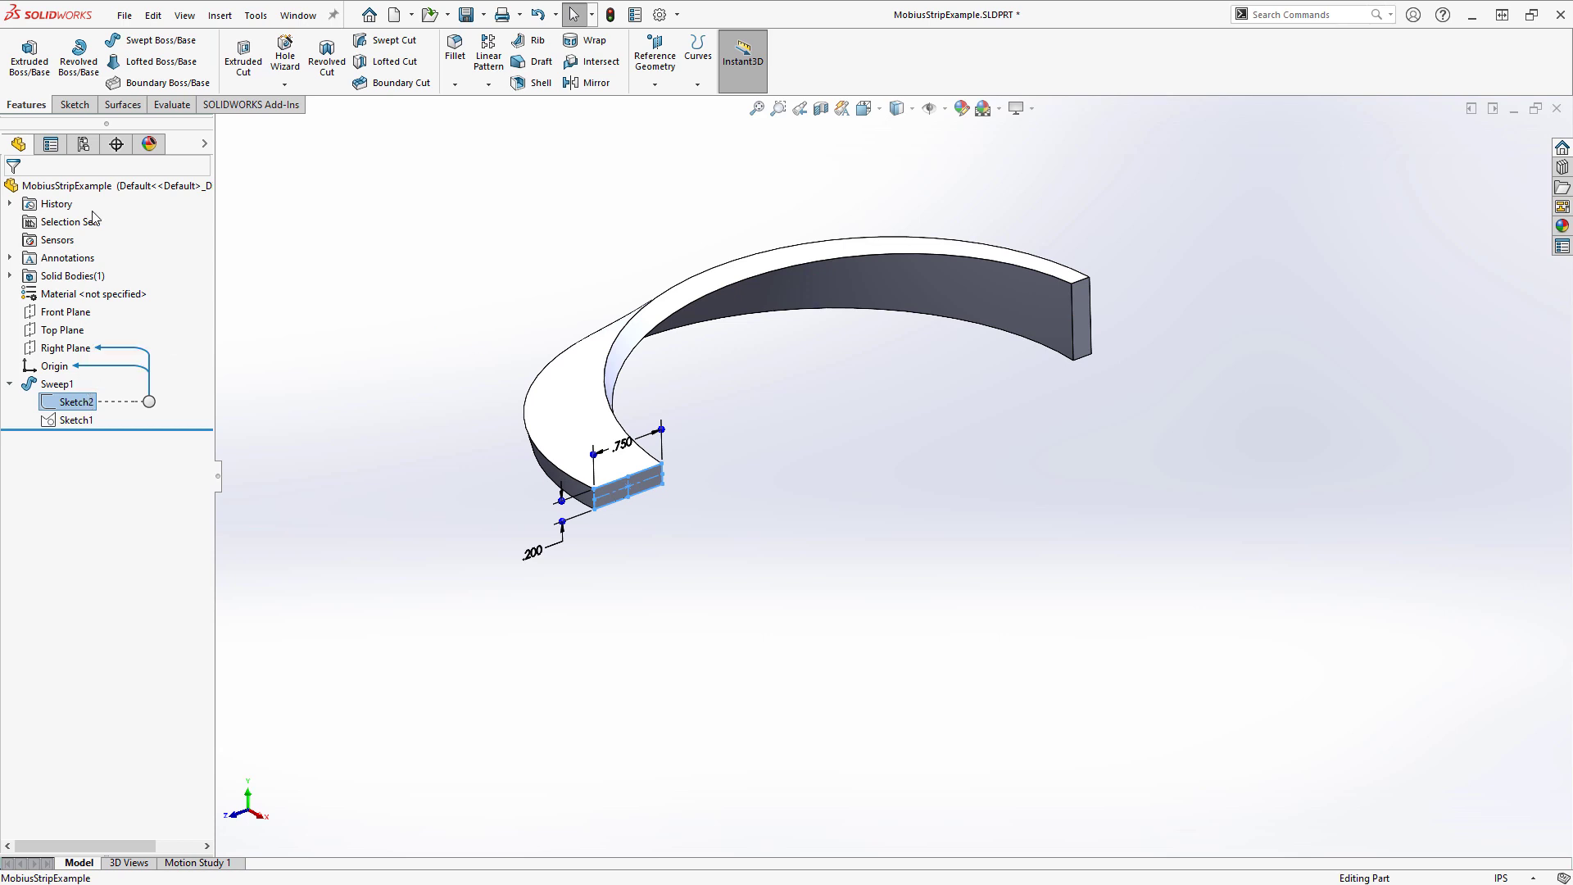
click(154, 43)
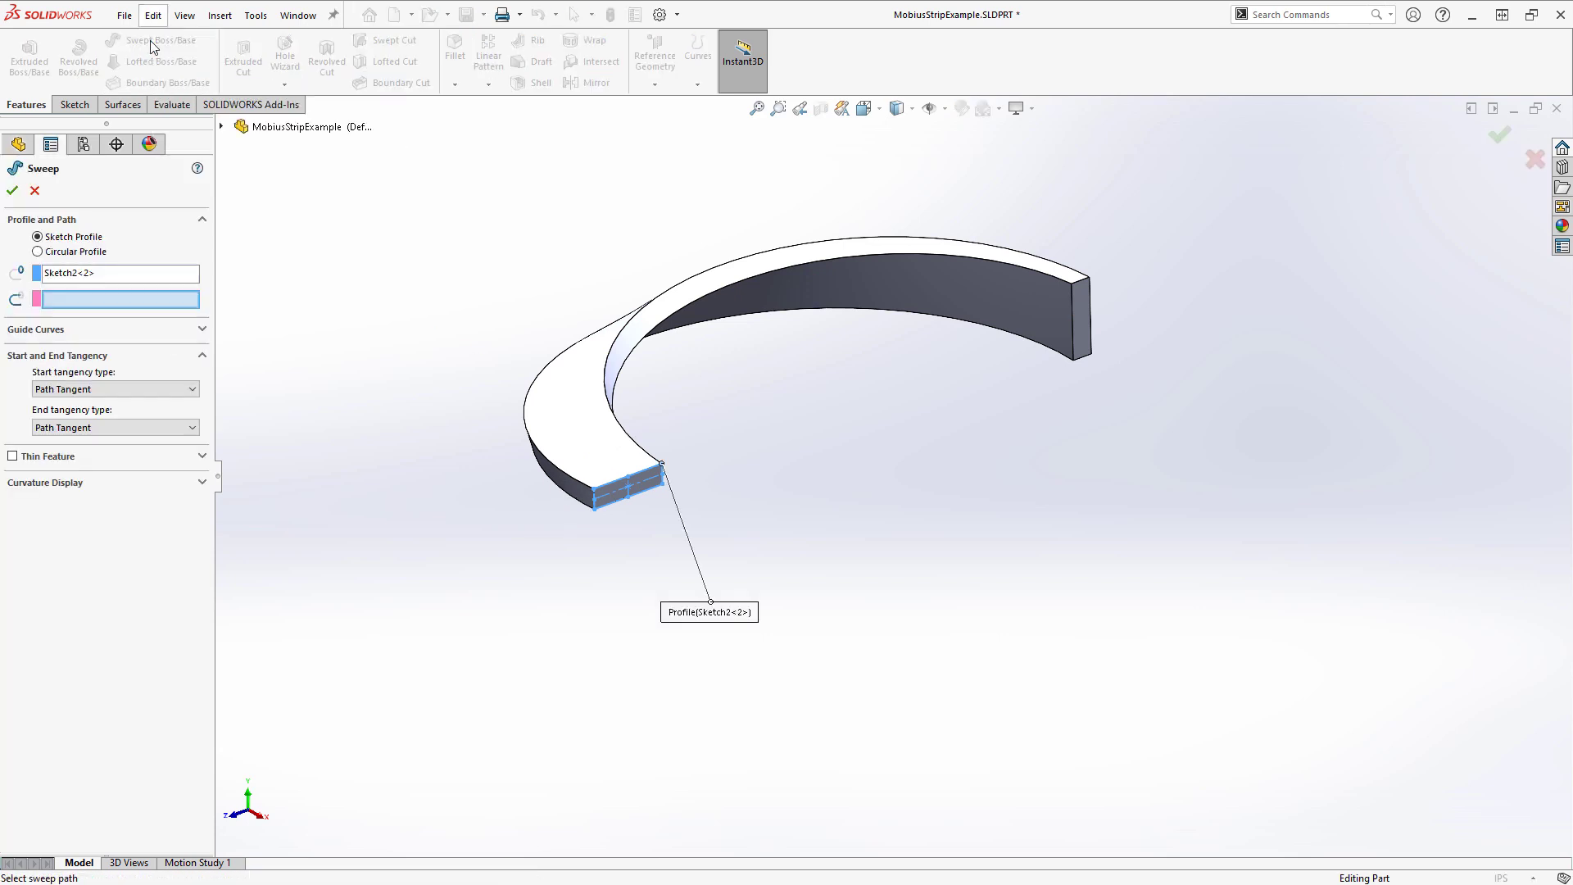
- Show Sketch1 and pick the circle's remaining open half as the sweep path
click(222, 127)
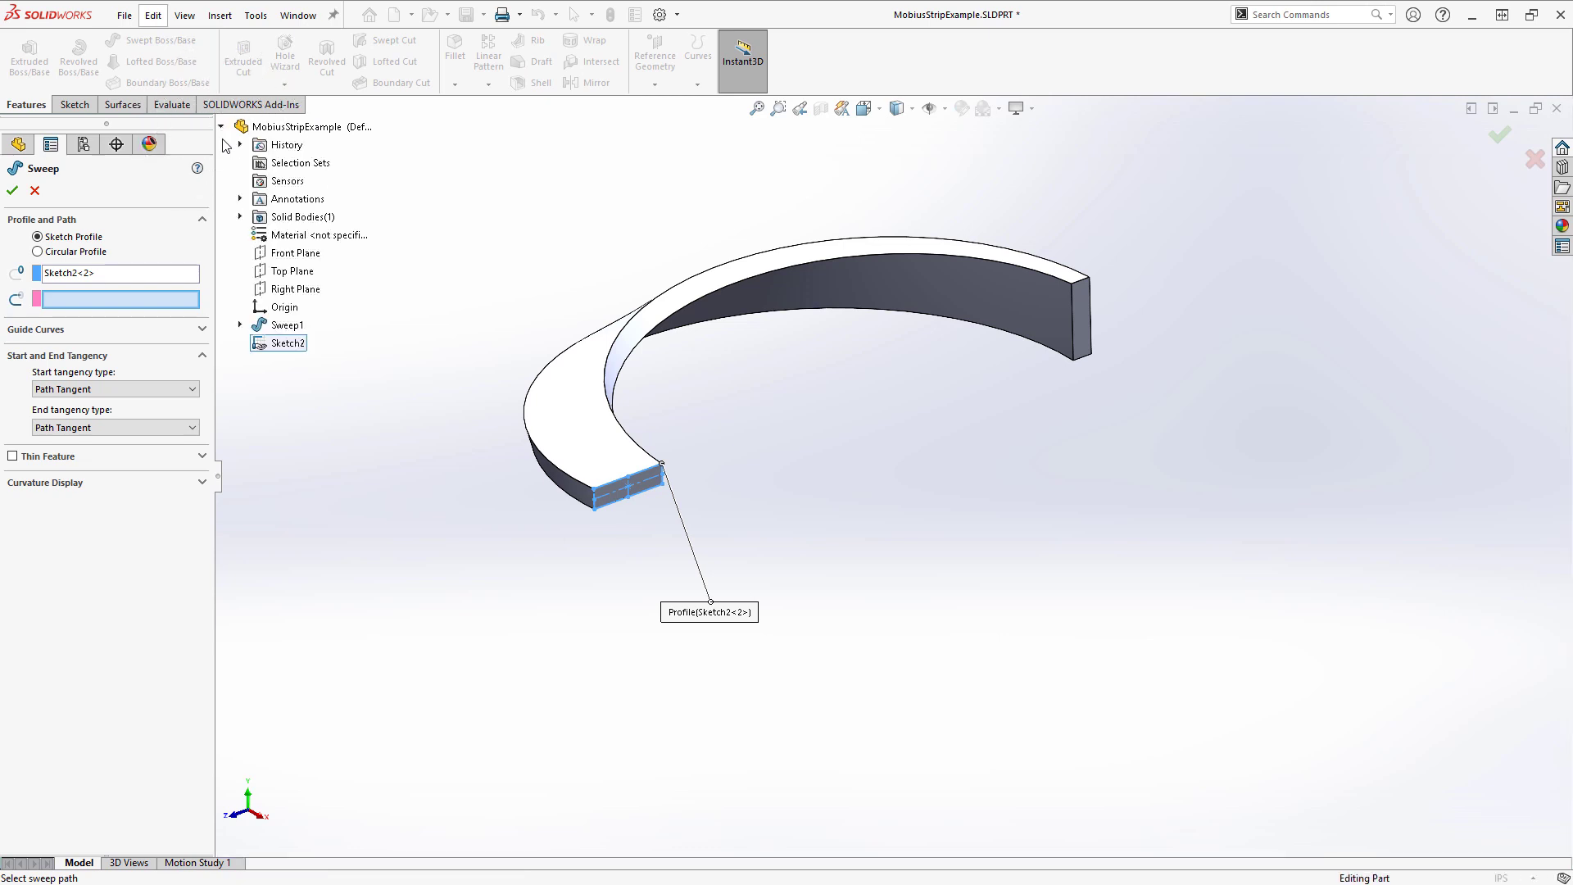
click(240, 324)
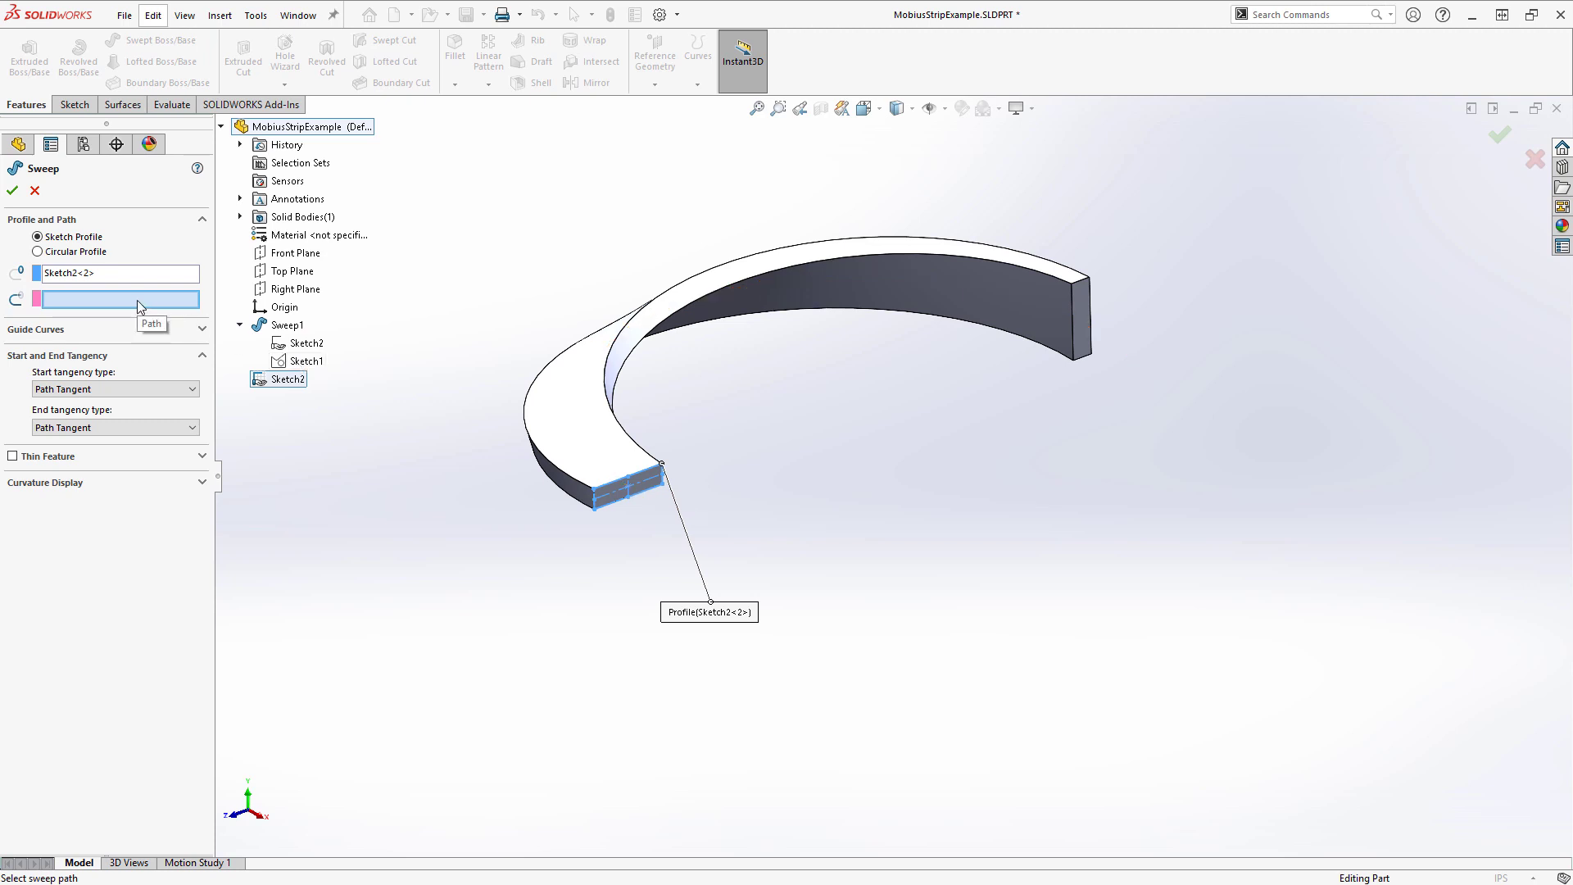
right_click(295, 365)
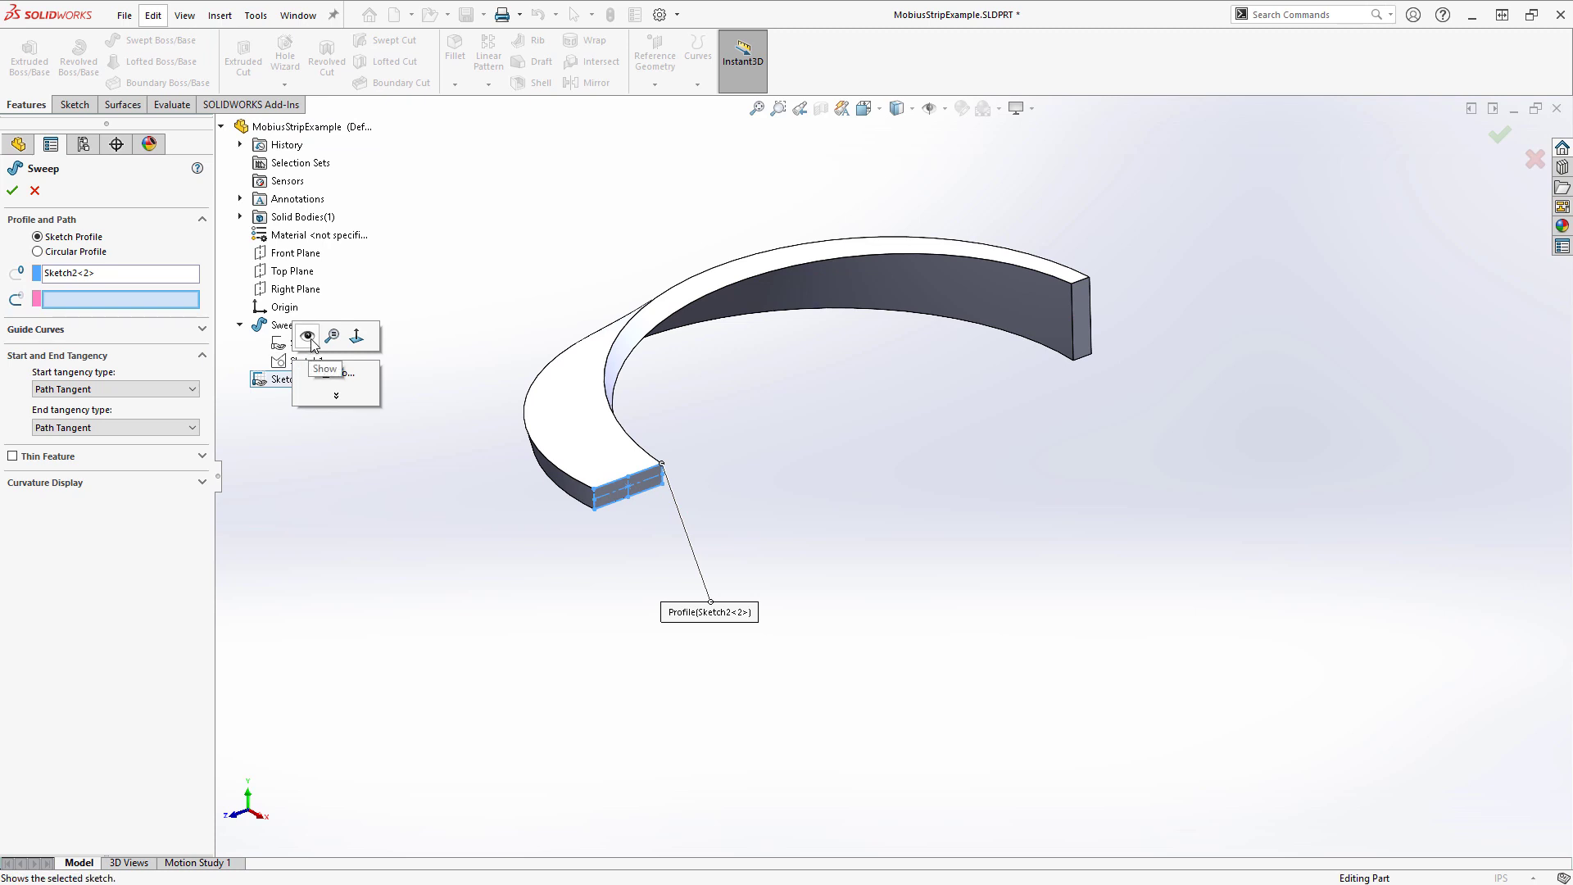
click(312, 345)
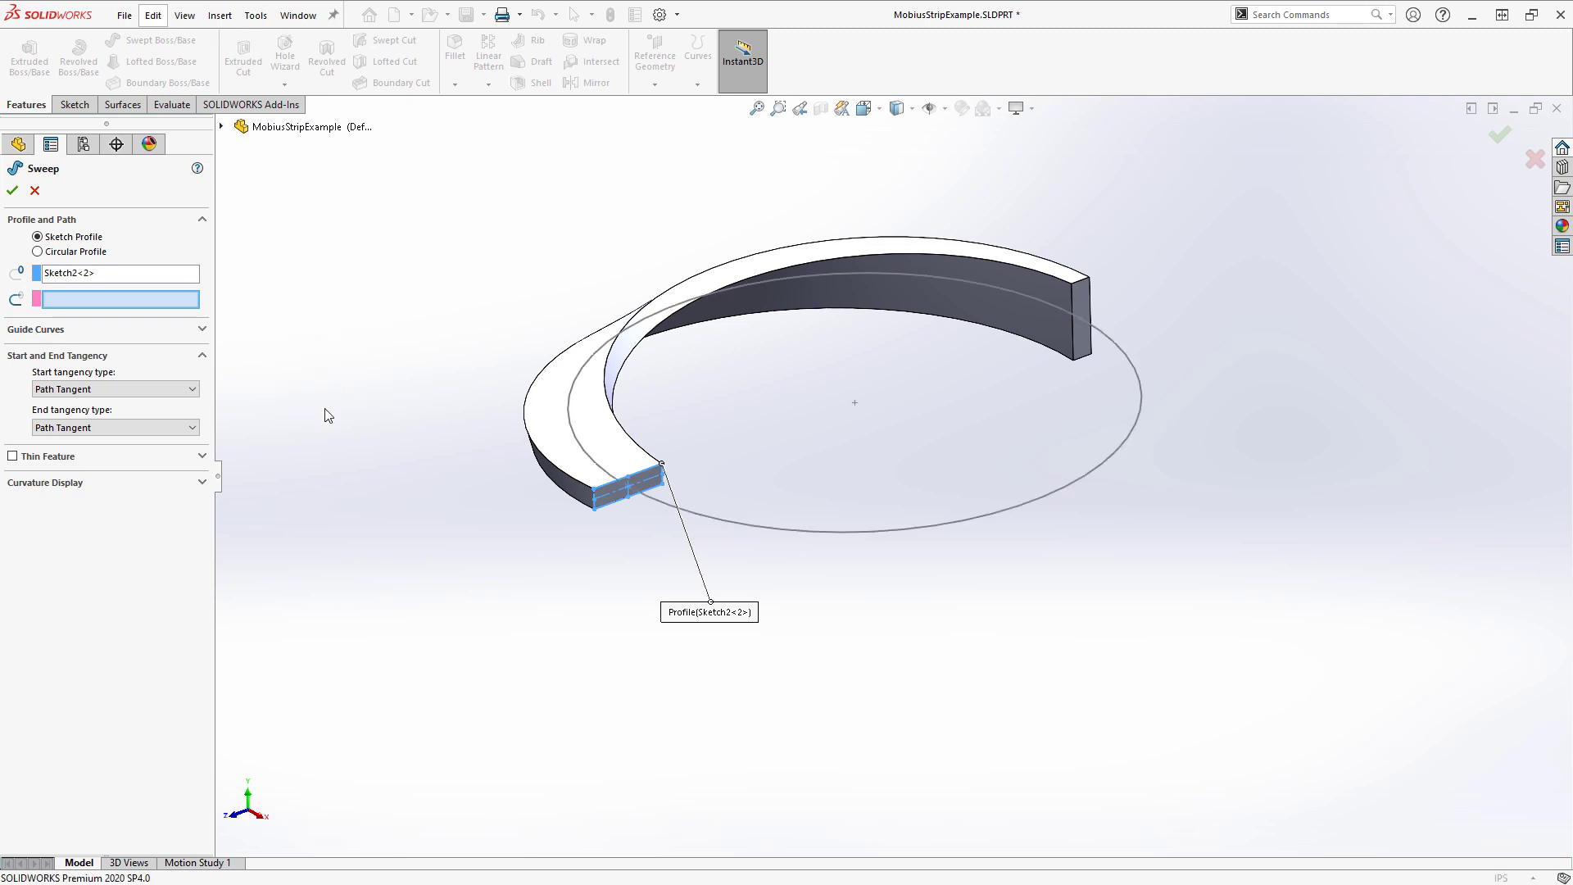
right_click(101, 301)
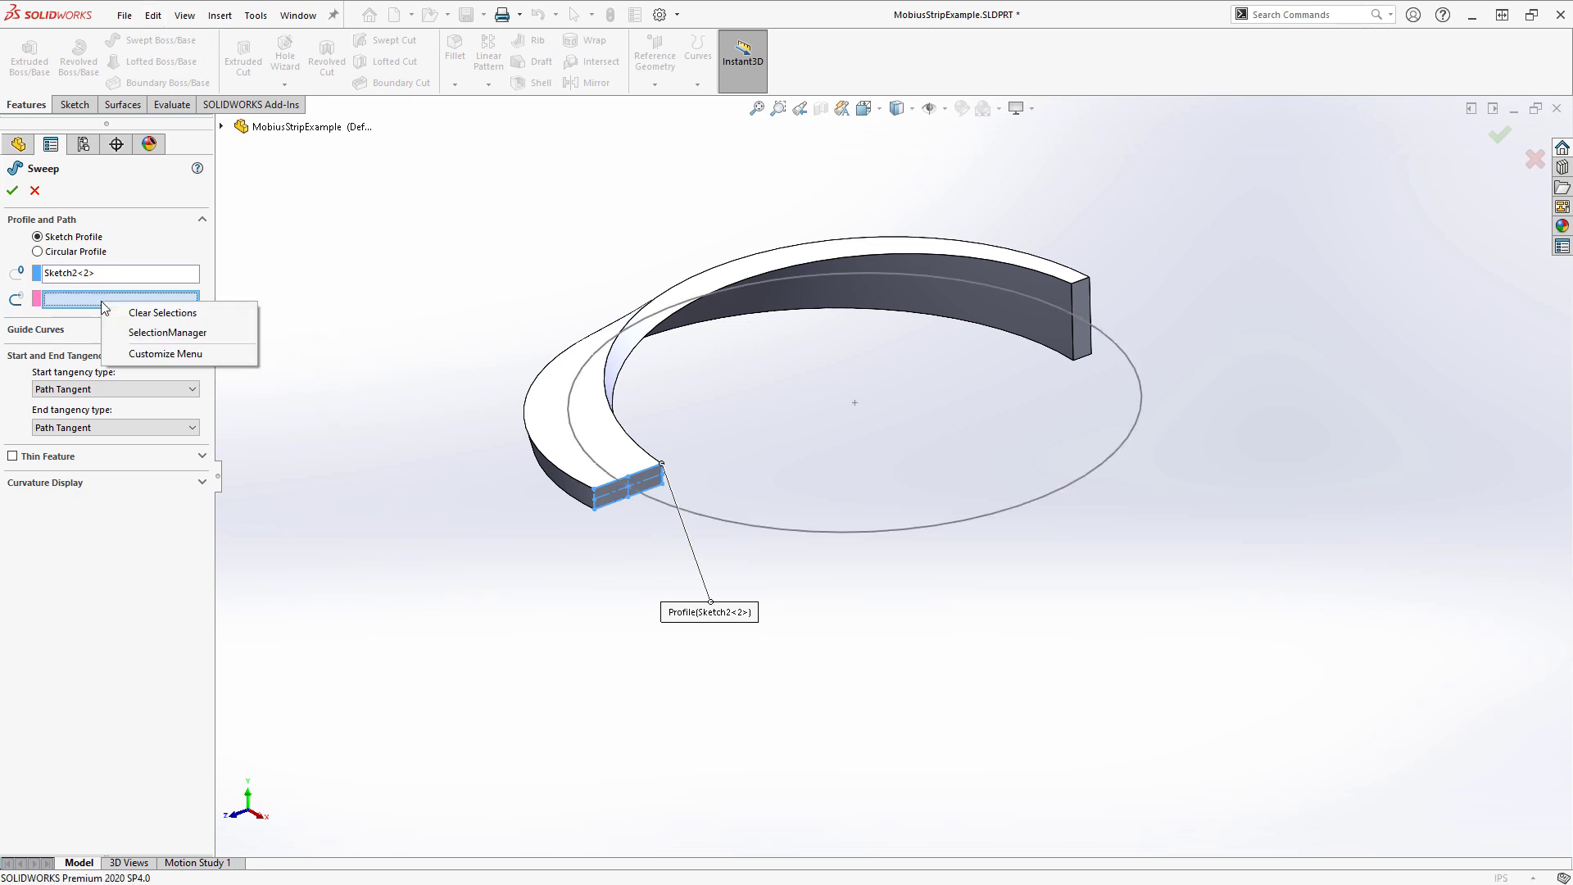
click(167, 333)
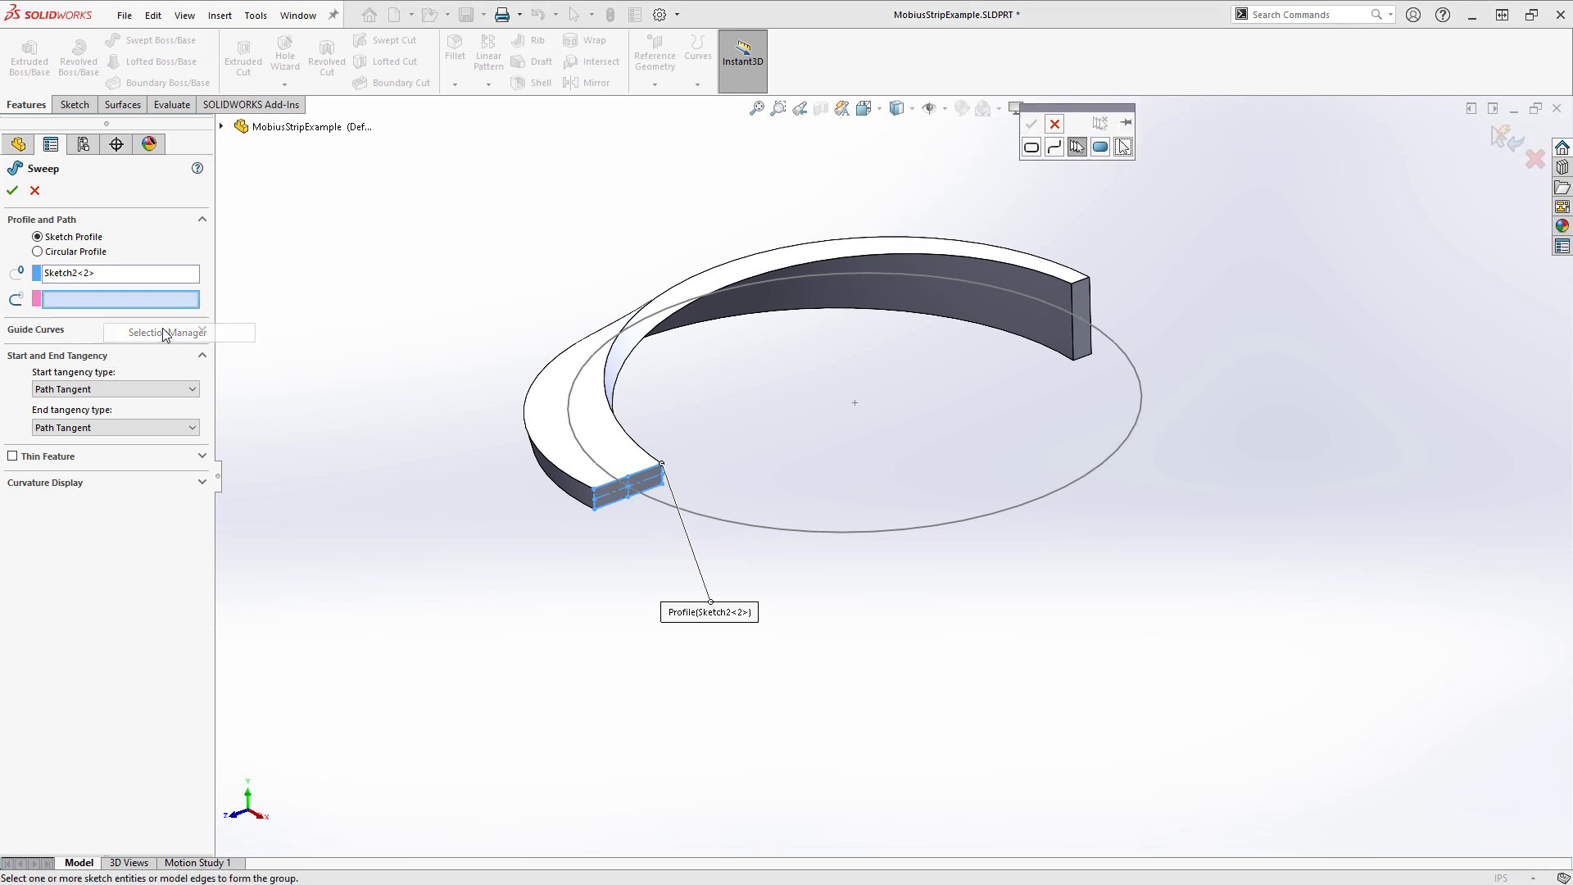
click(766, 529)
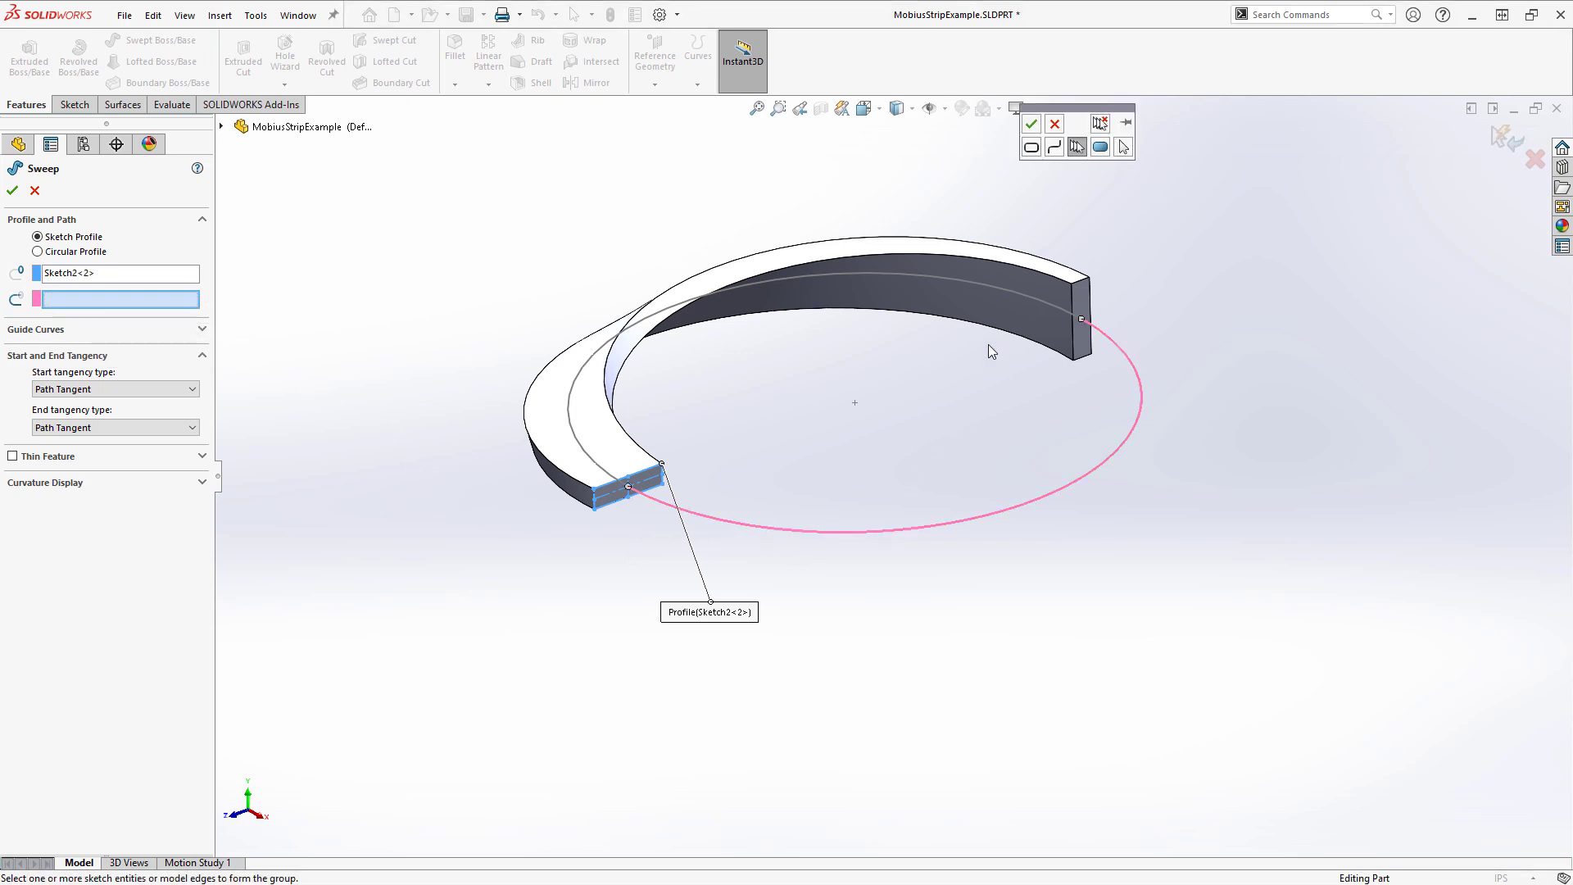
click(1030, 123)
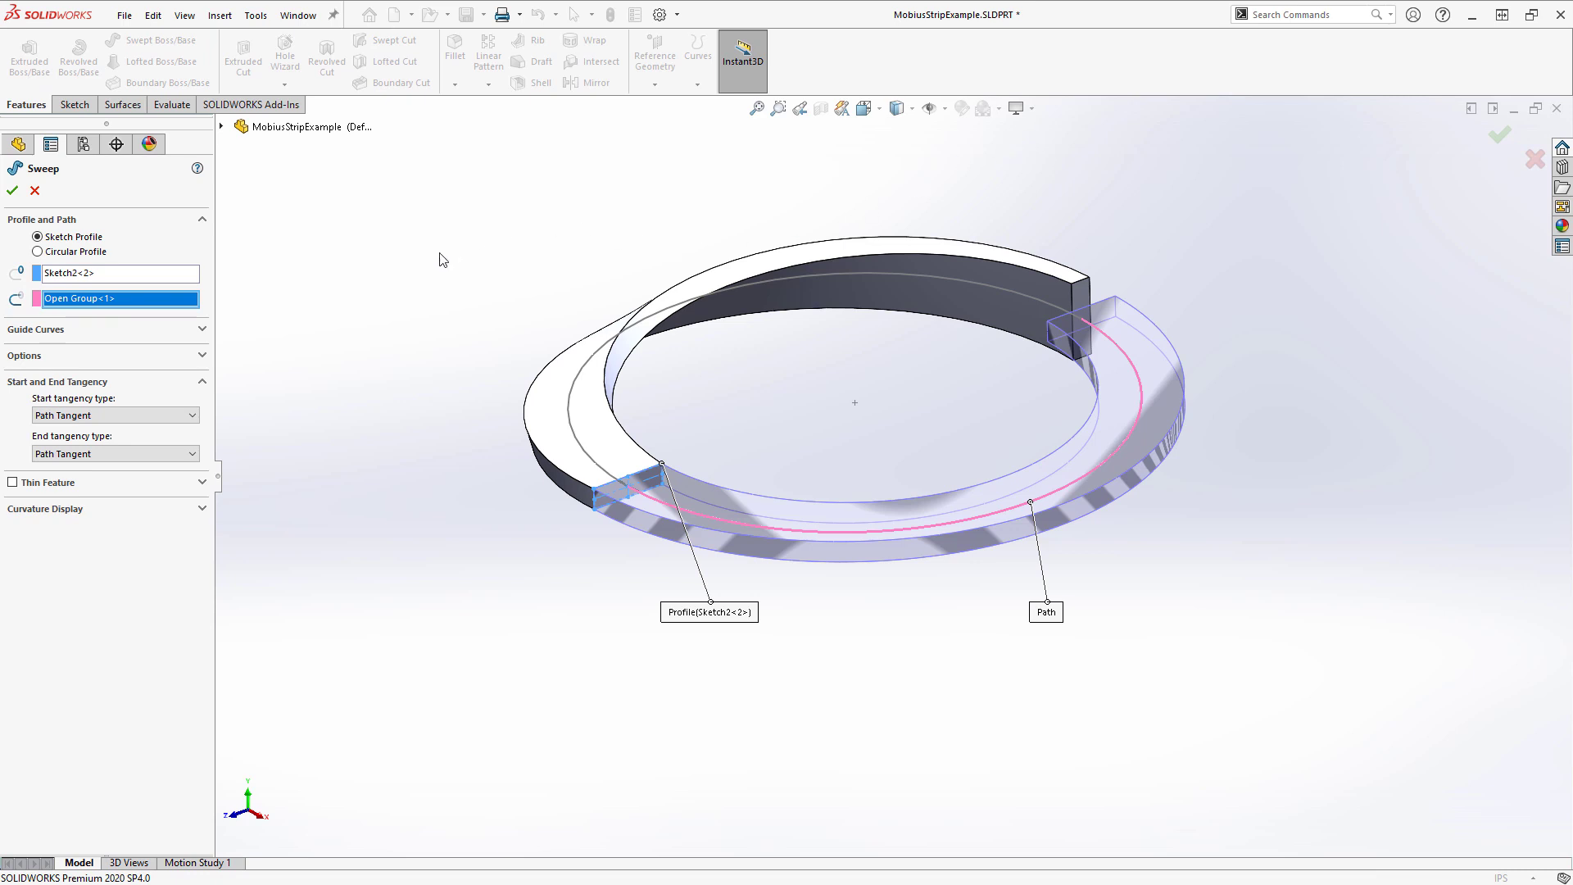
- Set the second sweep's profile twist to a specified 90°
click(115, 354)
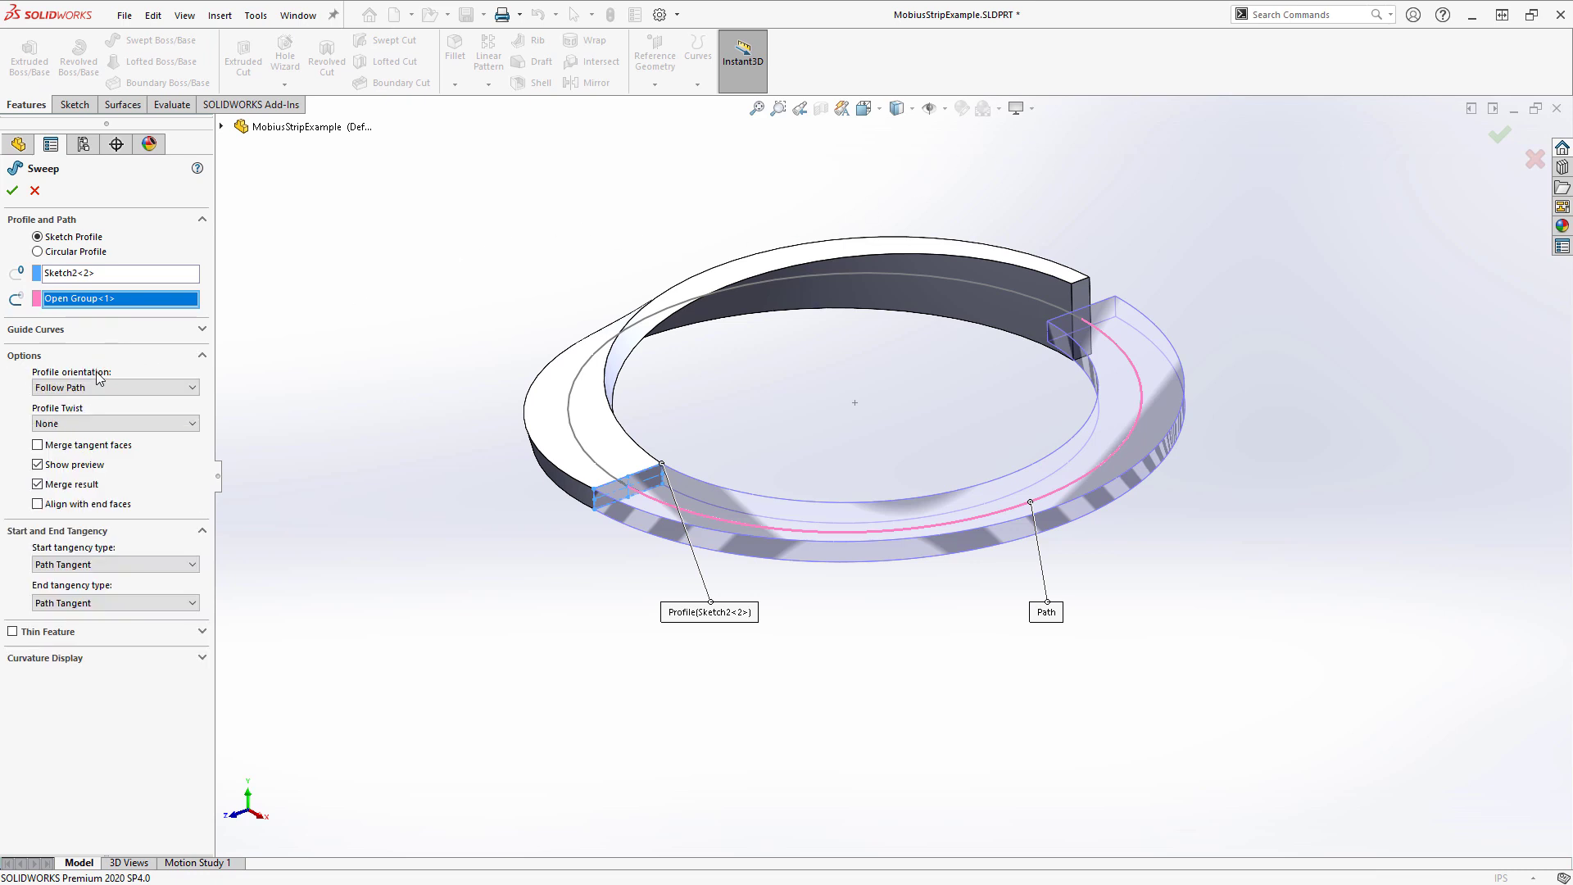
click(96, 429)
click(94, 446)
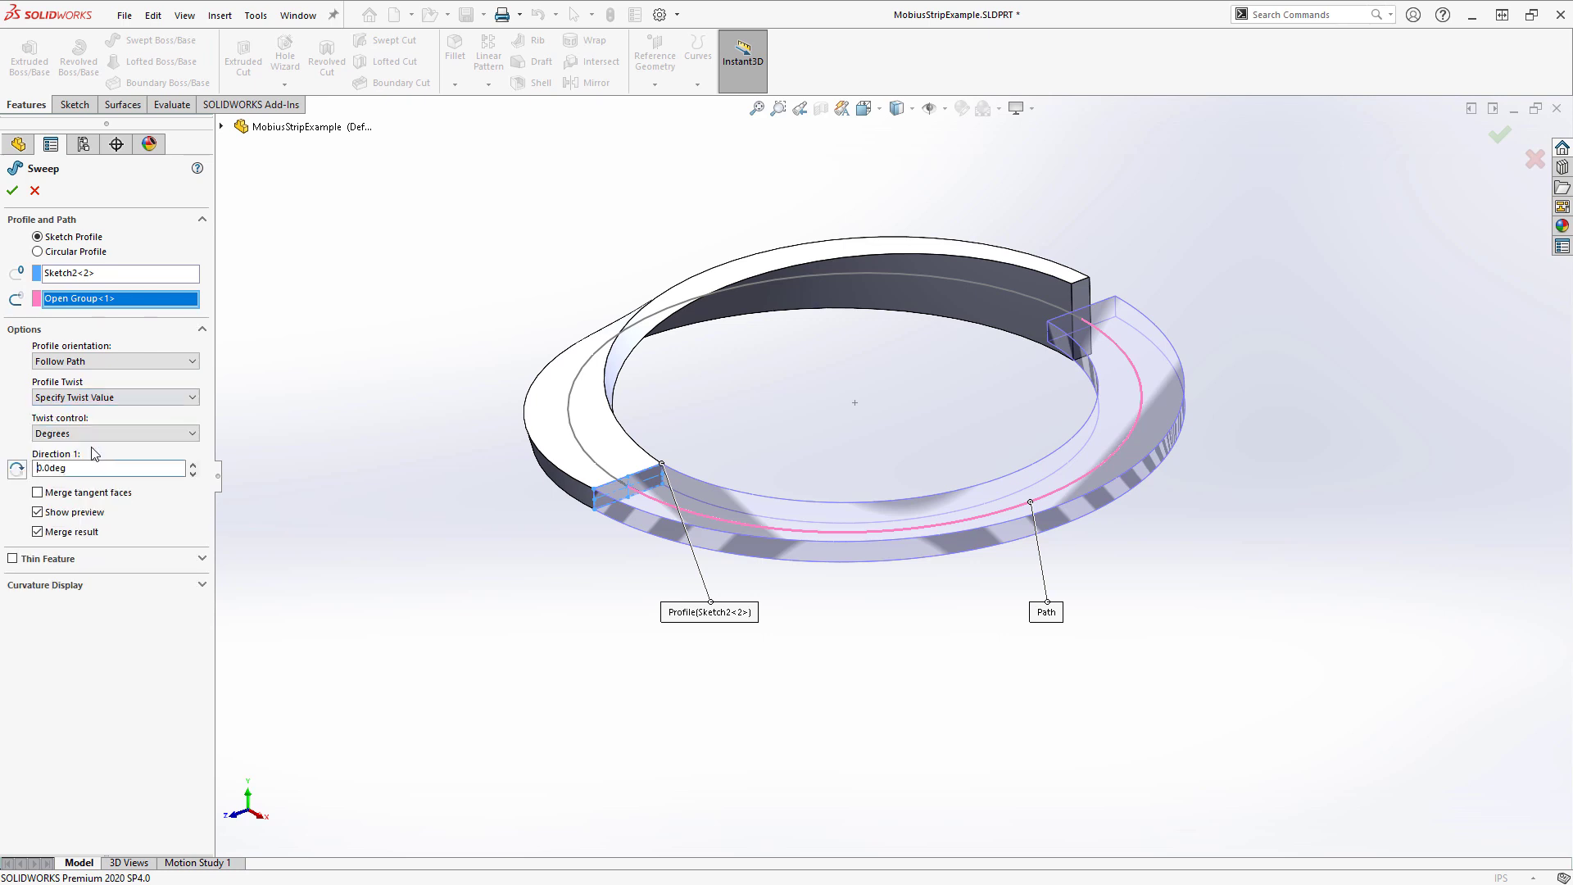
double_click(69, 469)
text(90)
key(Return)
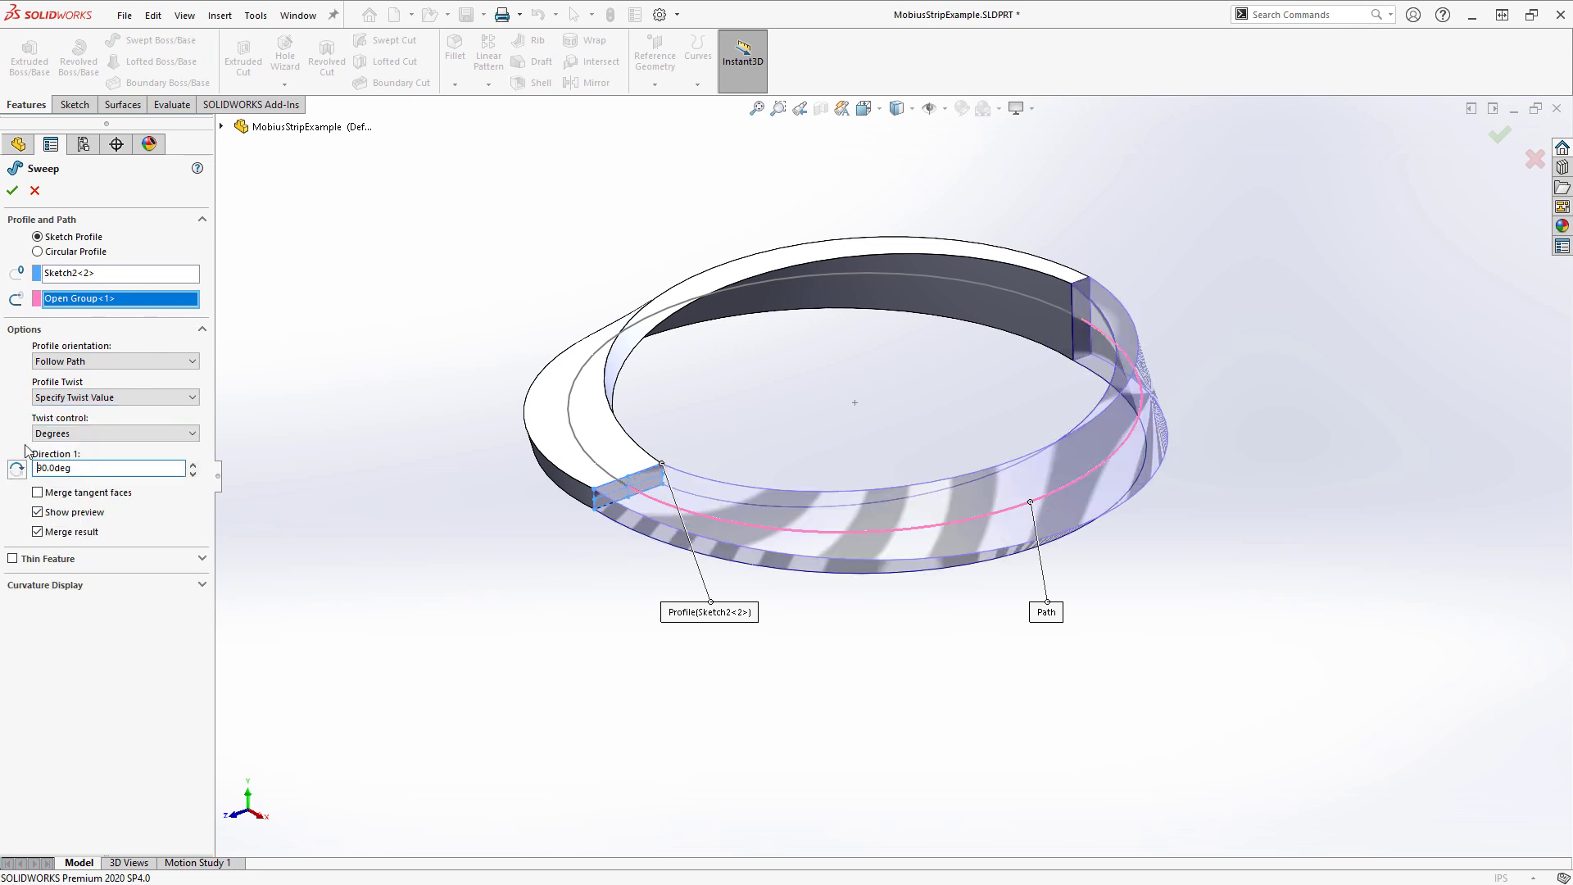
middle_drag(852, 419, 821, 451)
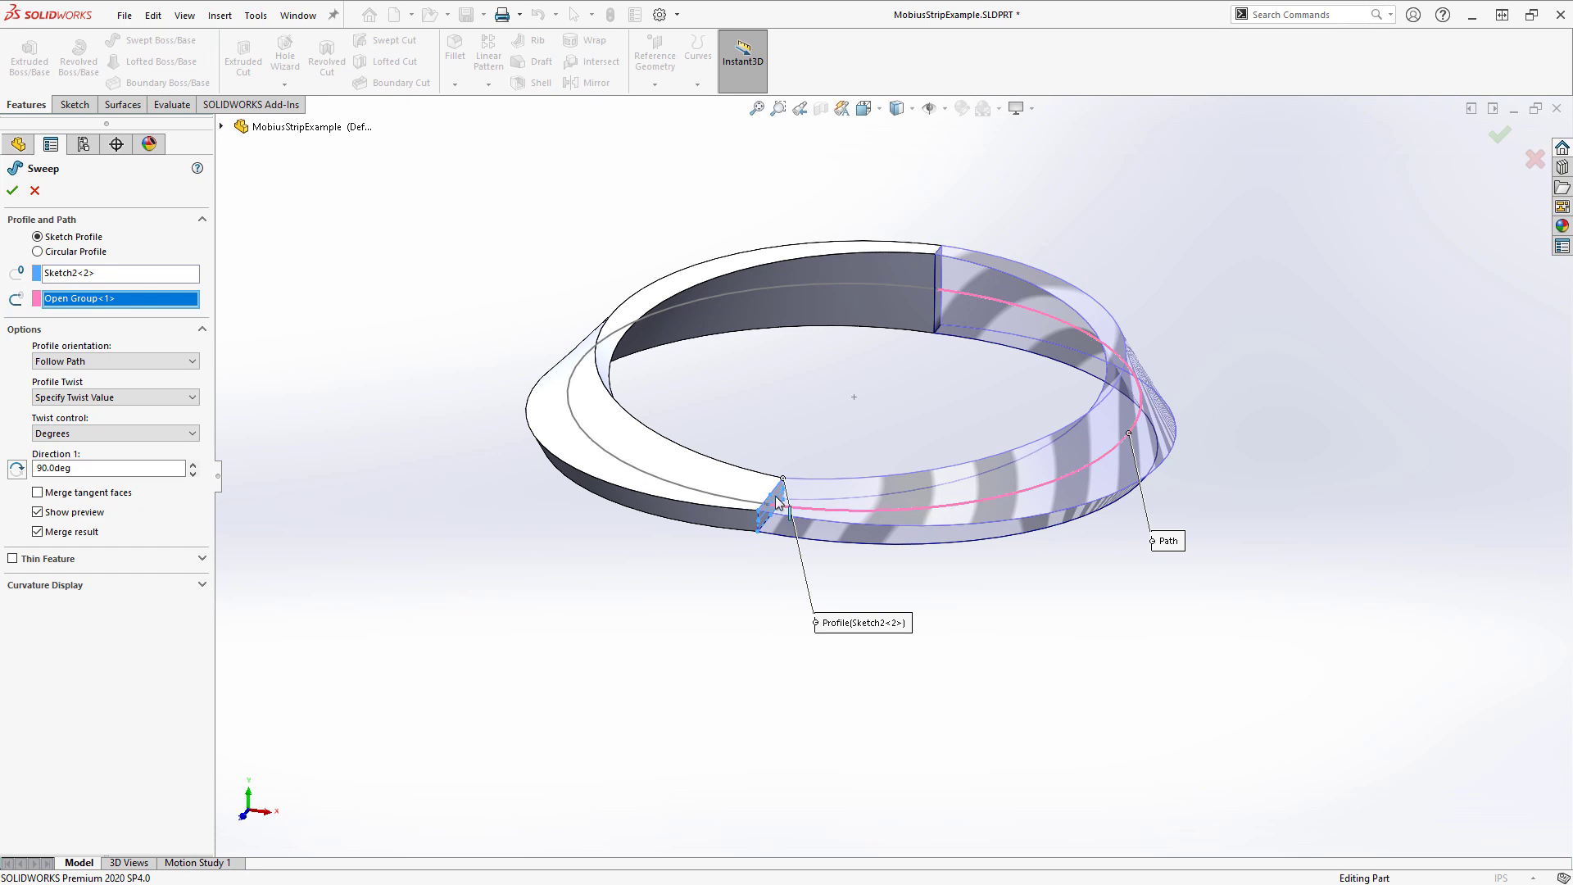
- Reverse the twist direction, check the joints, and confirm the sweep as Sweep2
click(18, 469)
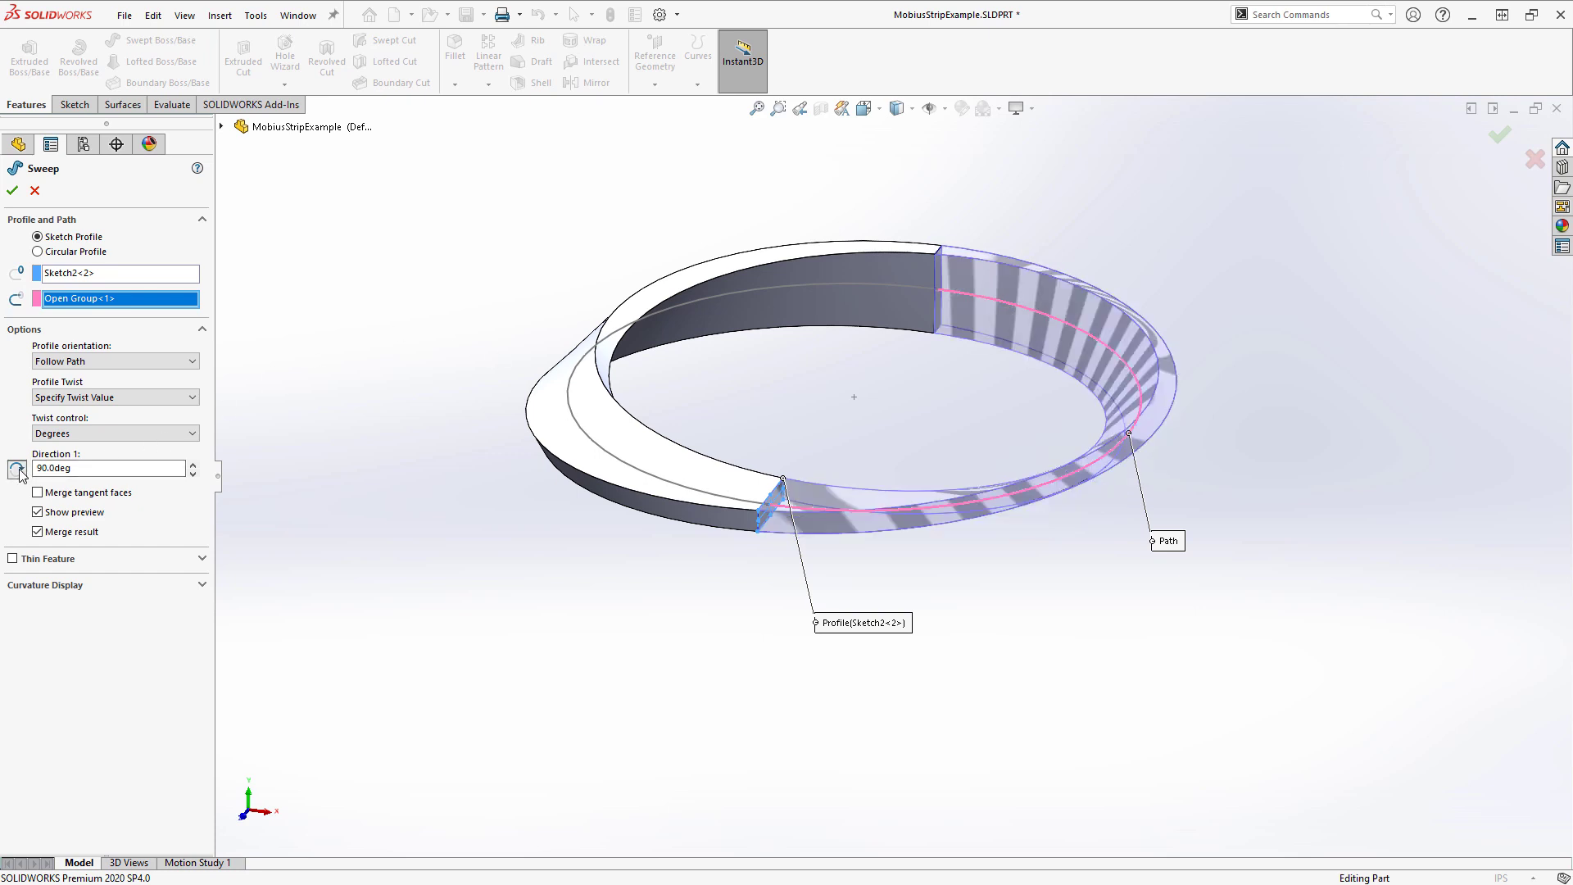
click(18, 470)
click(18, 470)
click(18, 470)
click(18, 470)
middle_drag(948, 377, 948, 410)
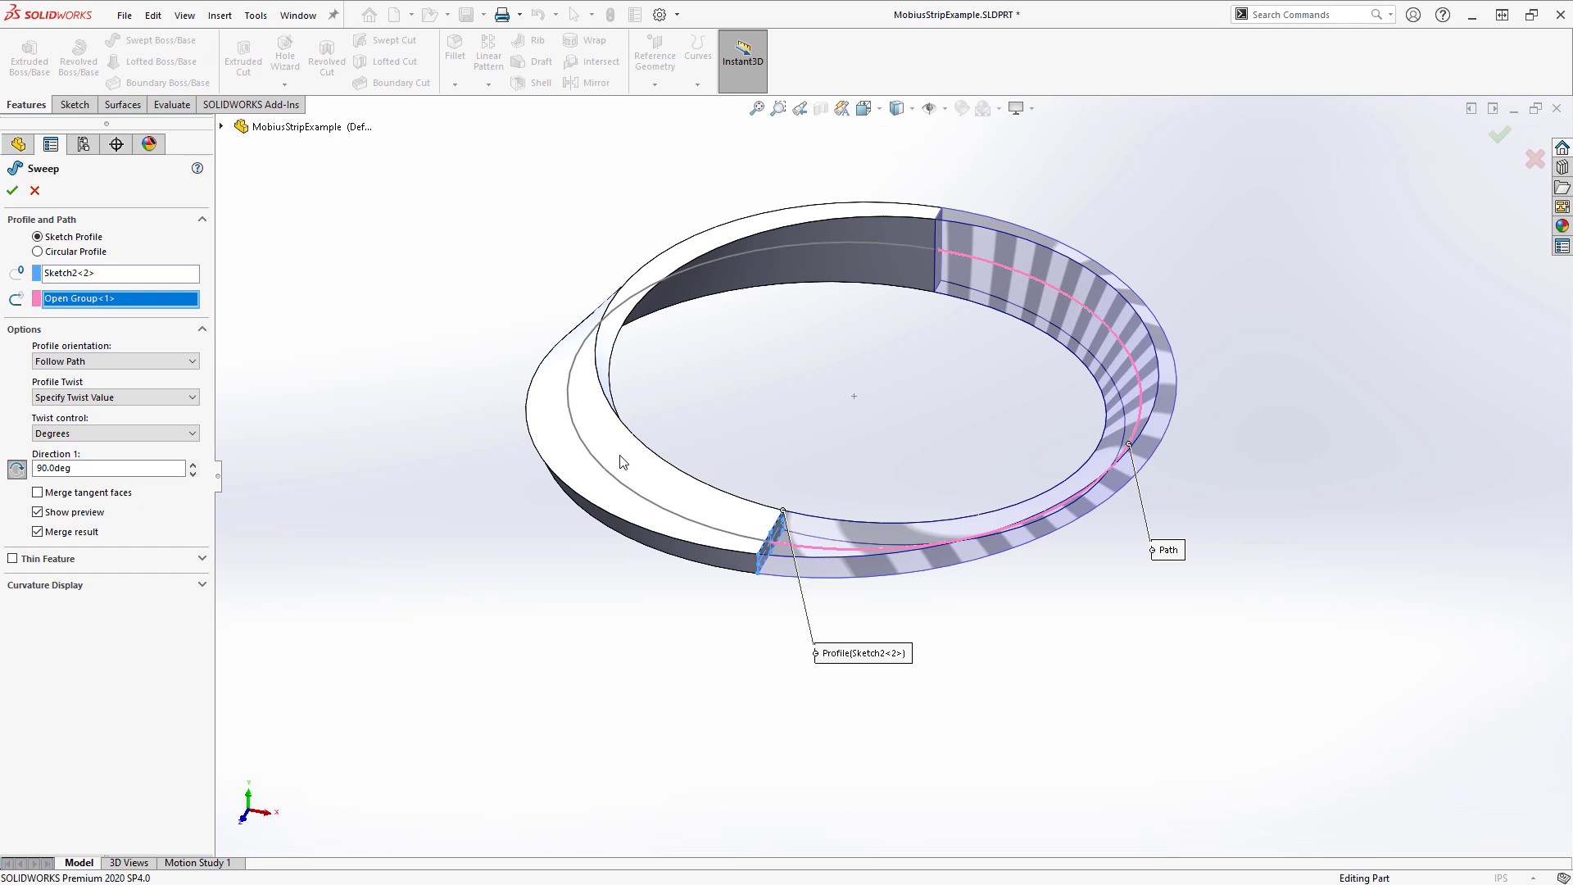
click(13, 191)
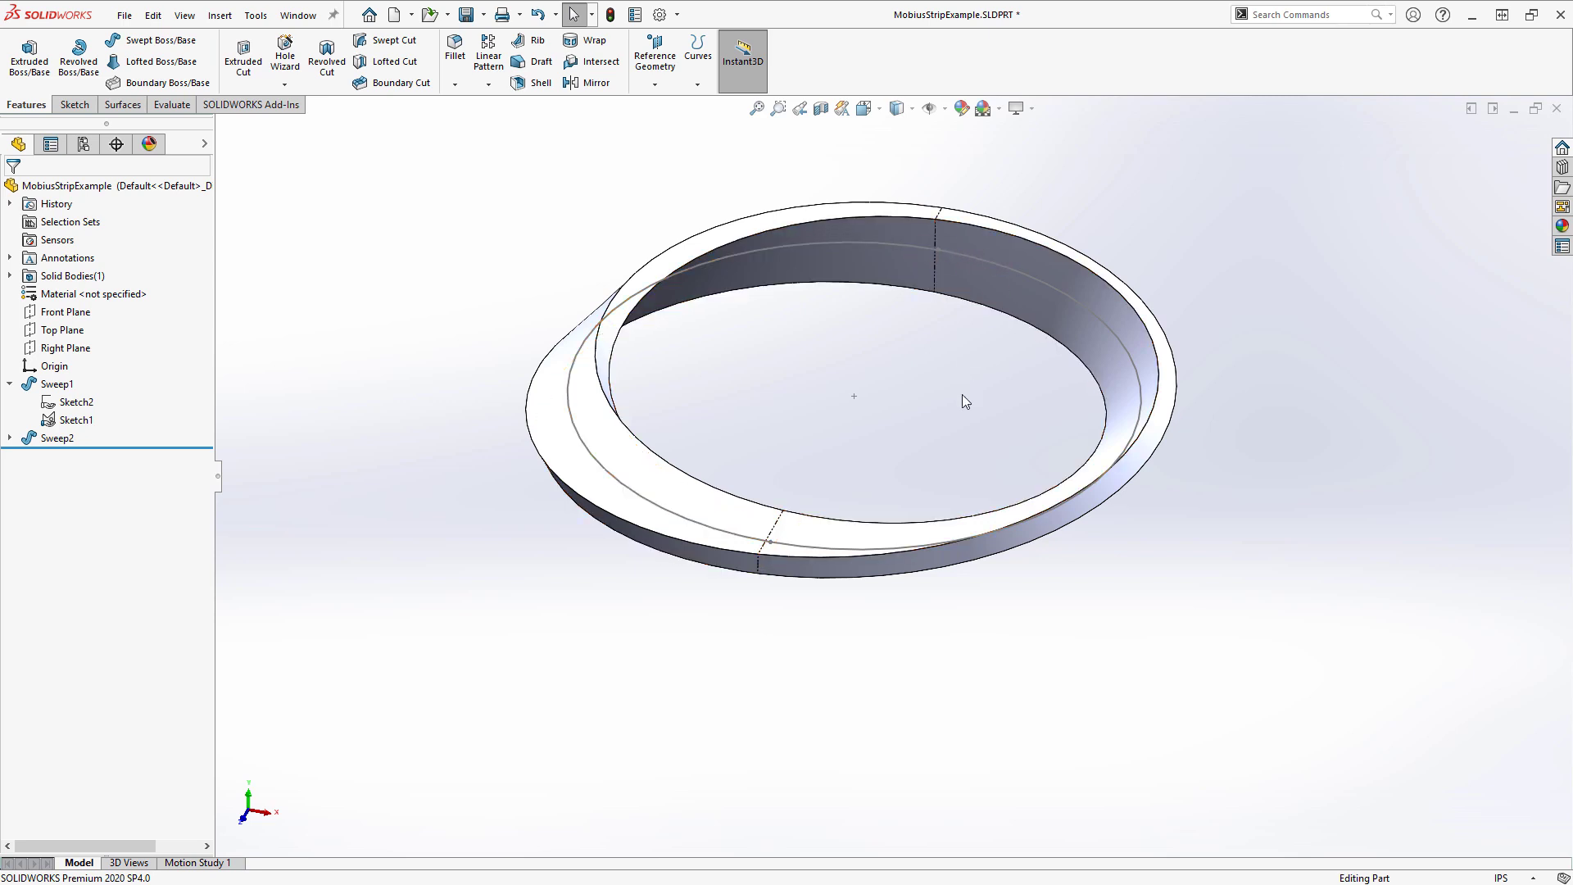
- Hide the path sketch and switch the display from Shaded to Shaded With Edges
click(971, 255)
click(1045, 205)
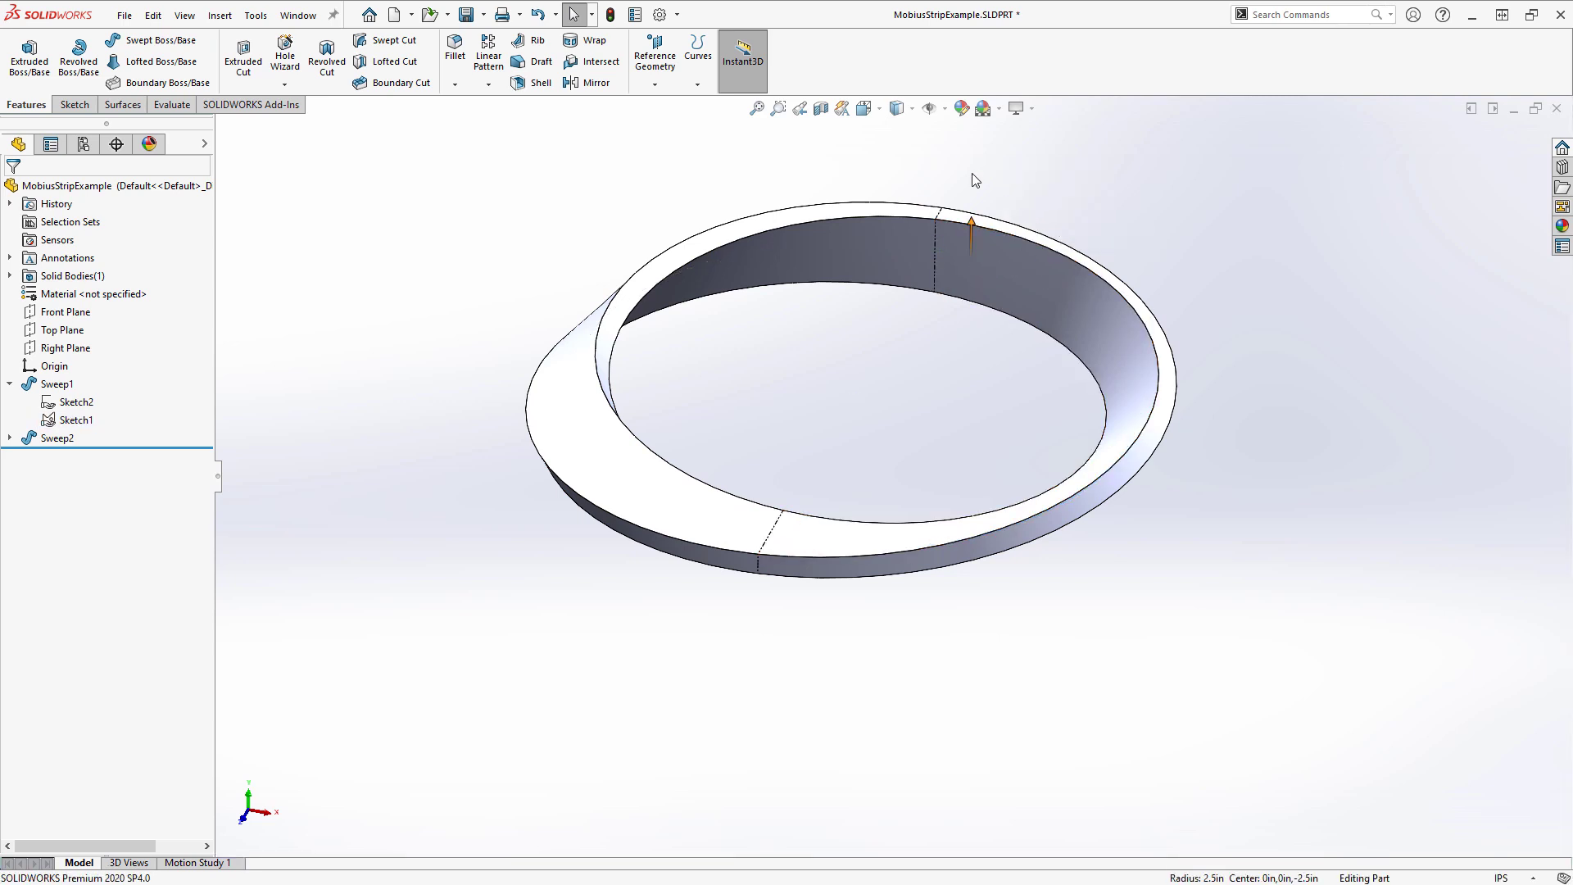
click(899, 109)
click(897, 153)
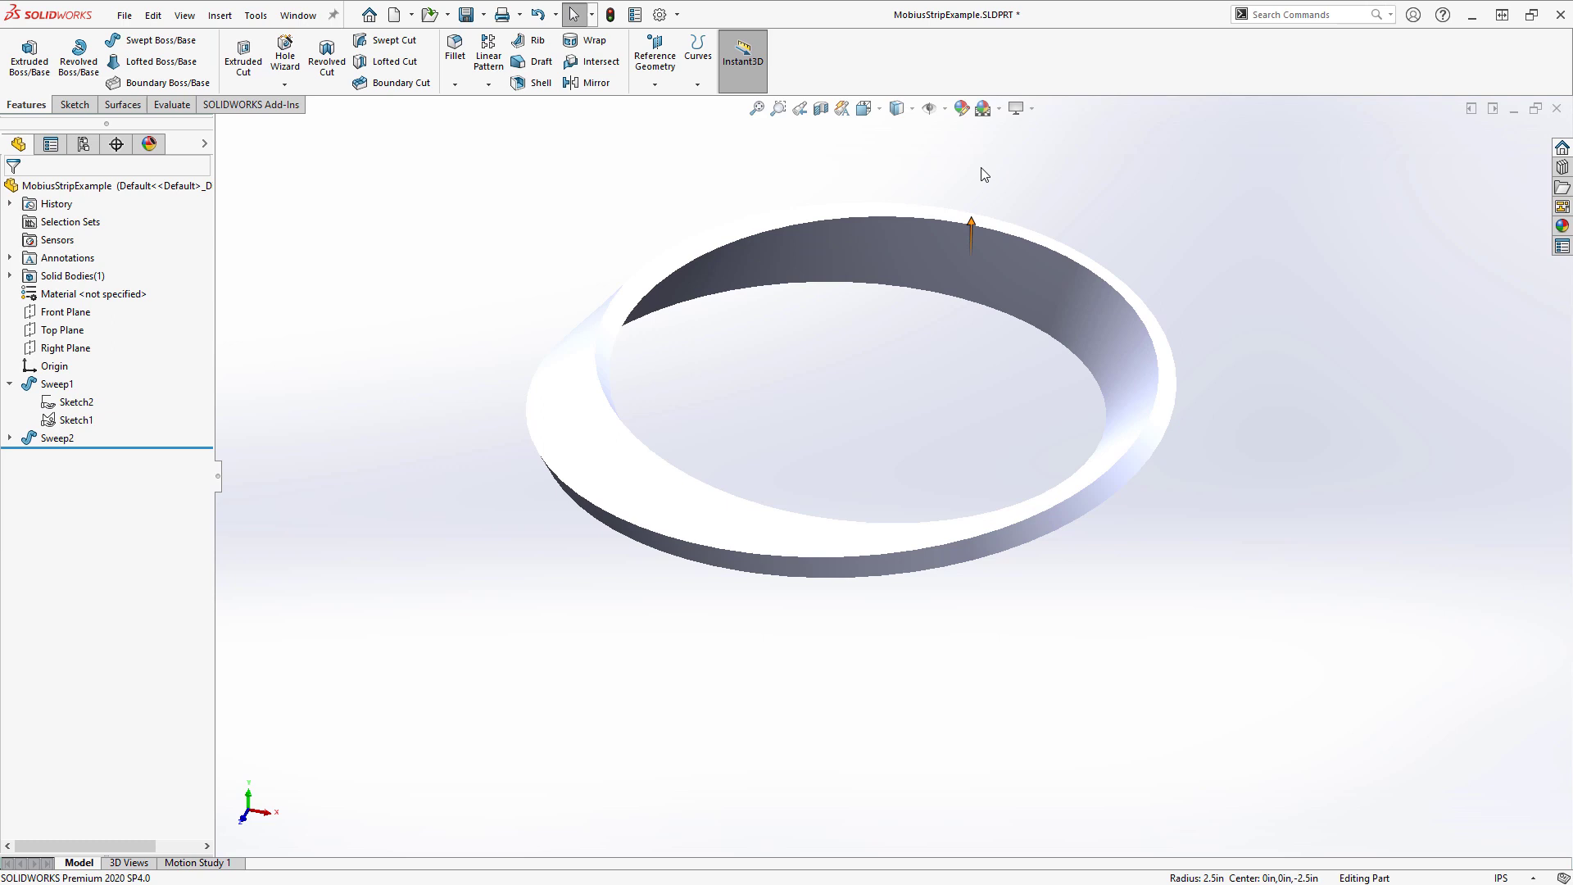
middle_drag(1127, 208, 1099, 182)
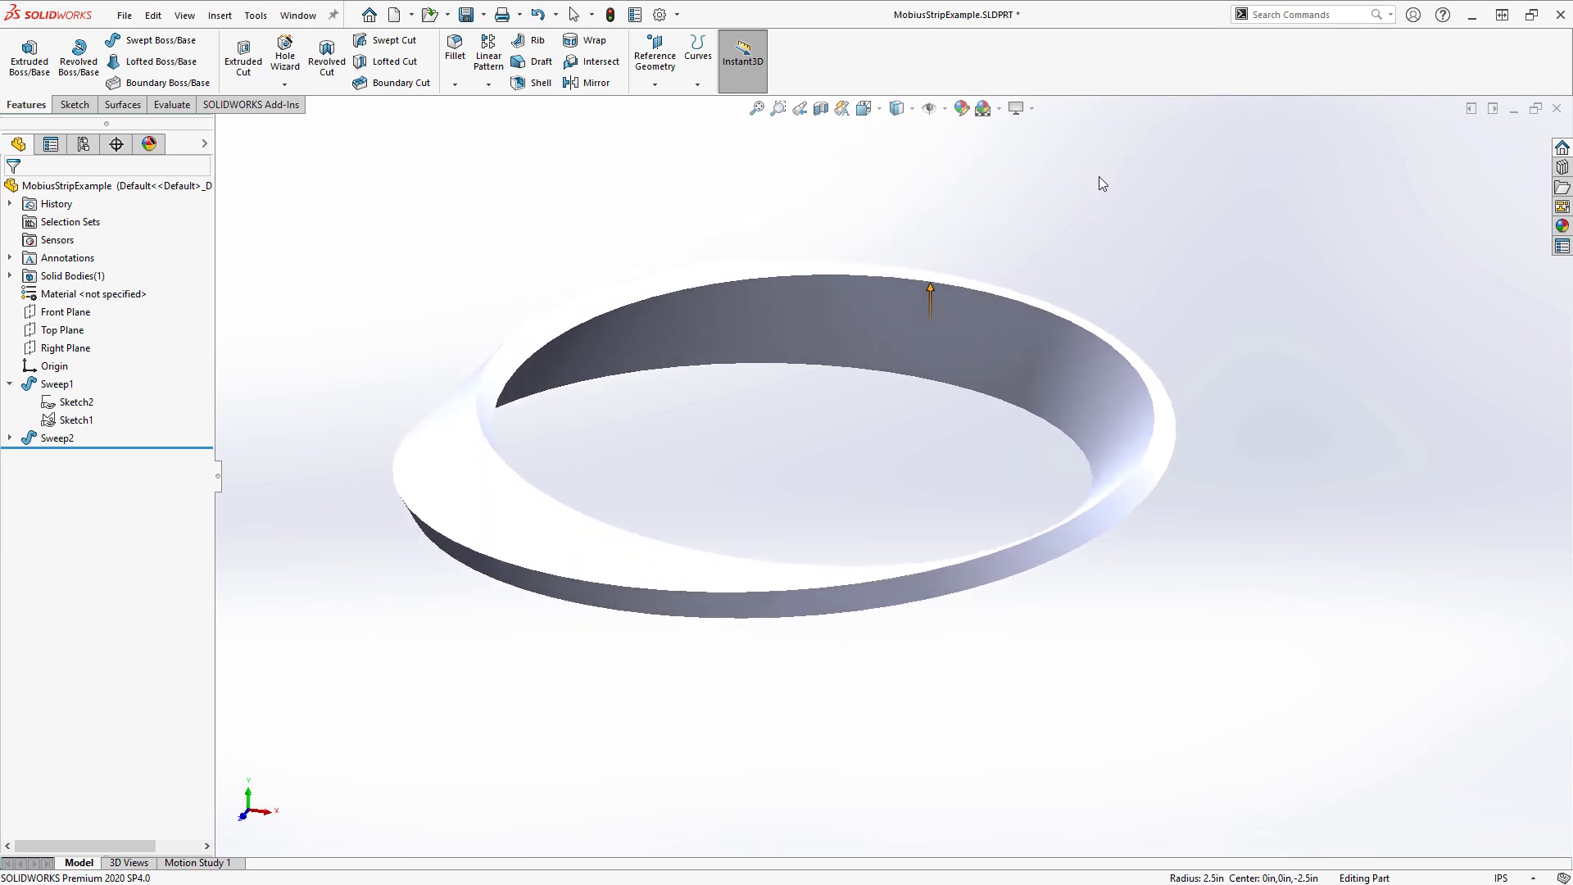
click(911, 109)
click(898, 134)
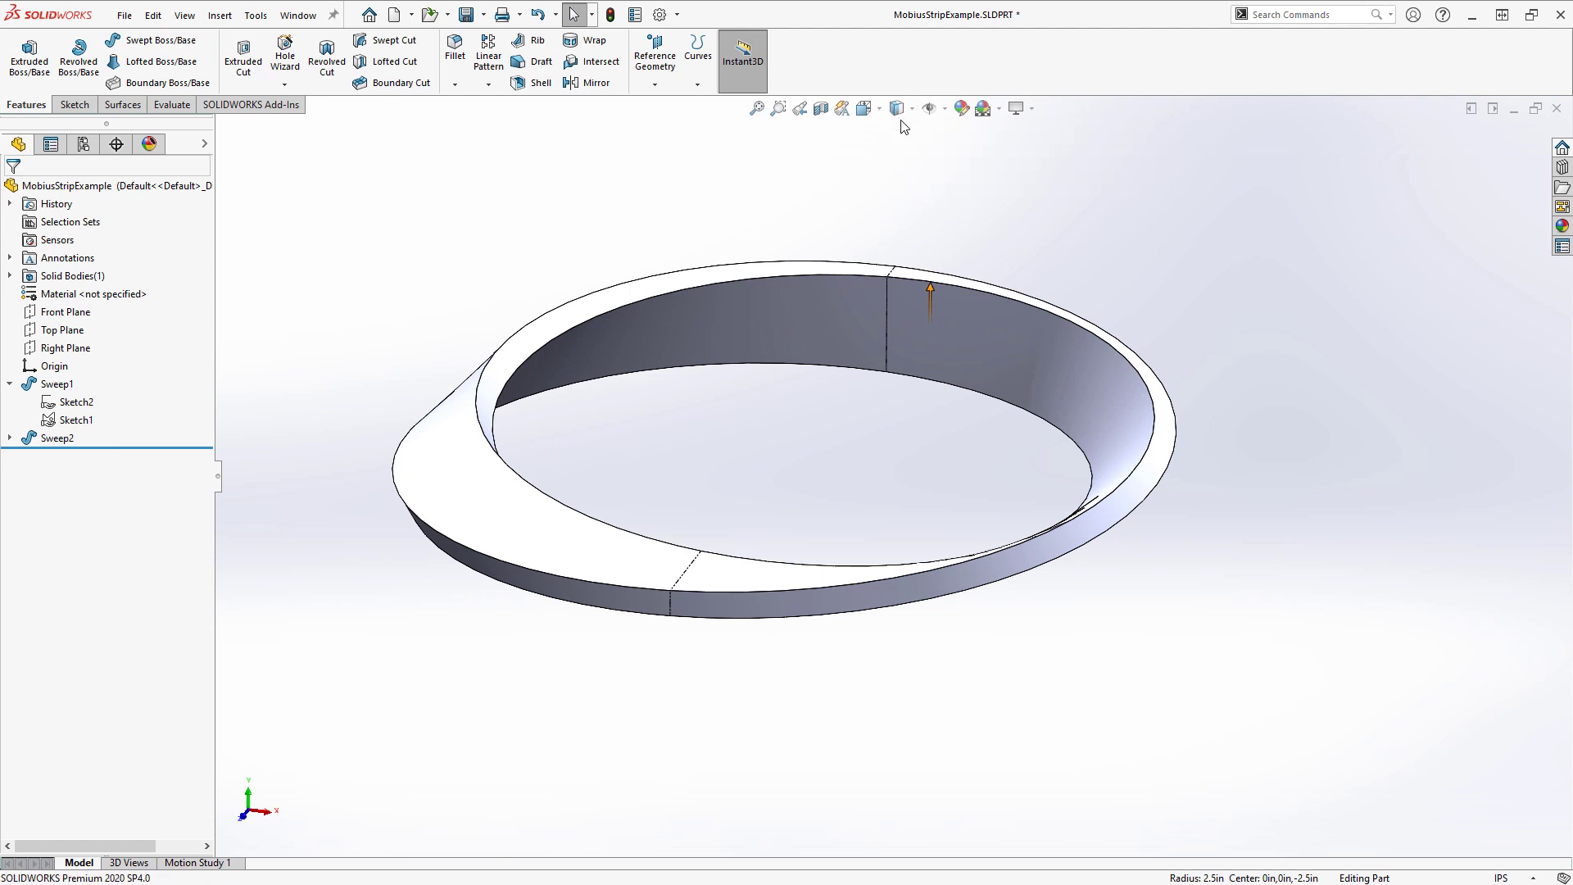
- Set the view display to Tangent Edges Removed
click(184, 15)
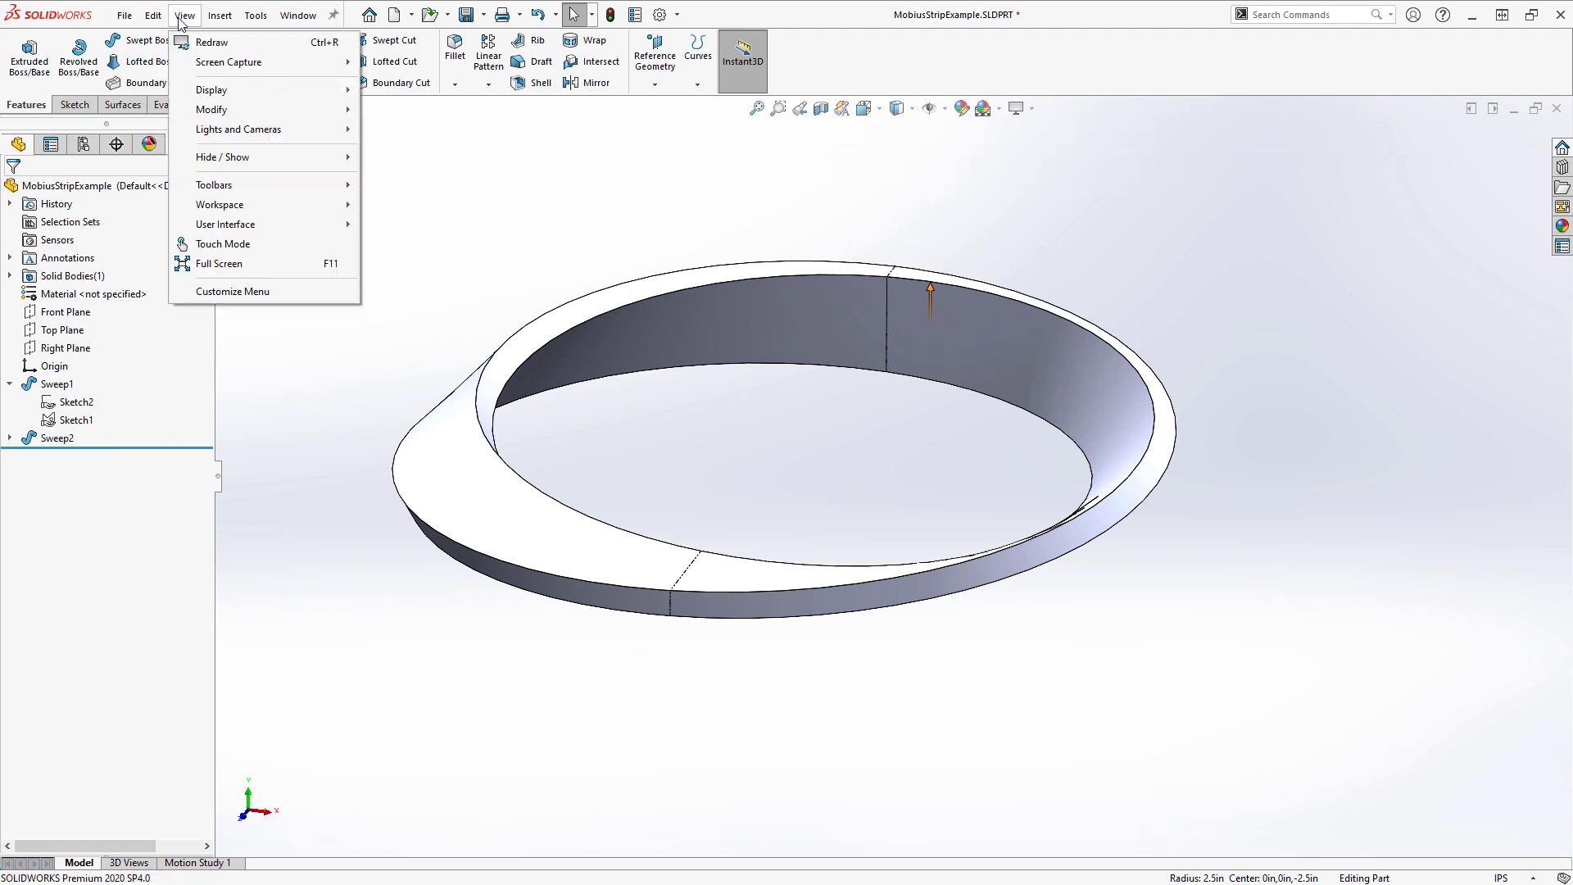
mouse_move(204, 92)
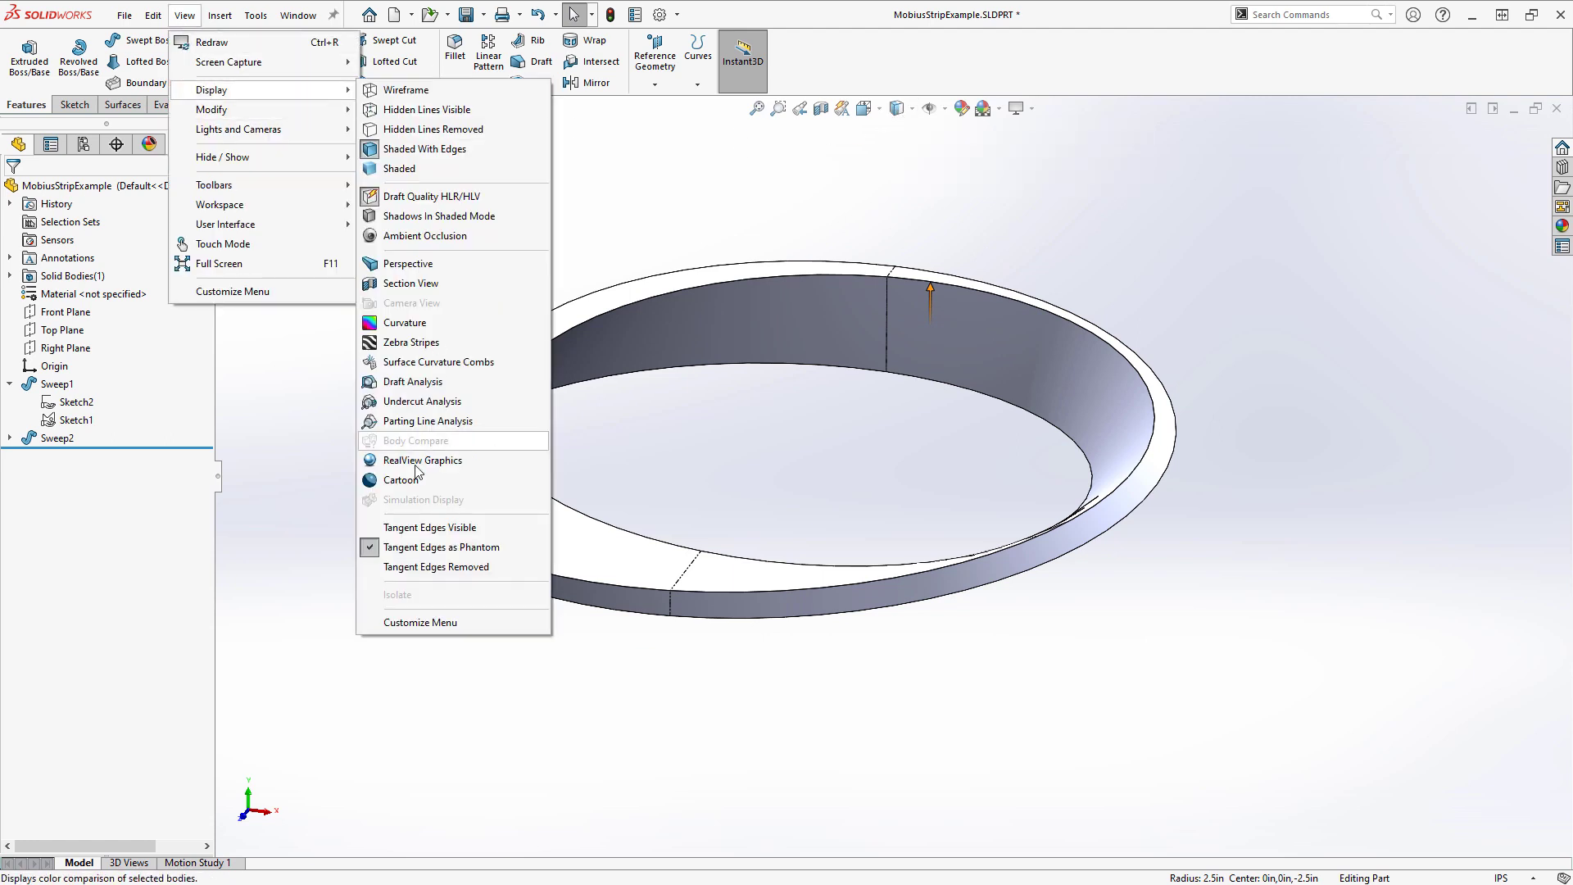
click(414, 567)
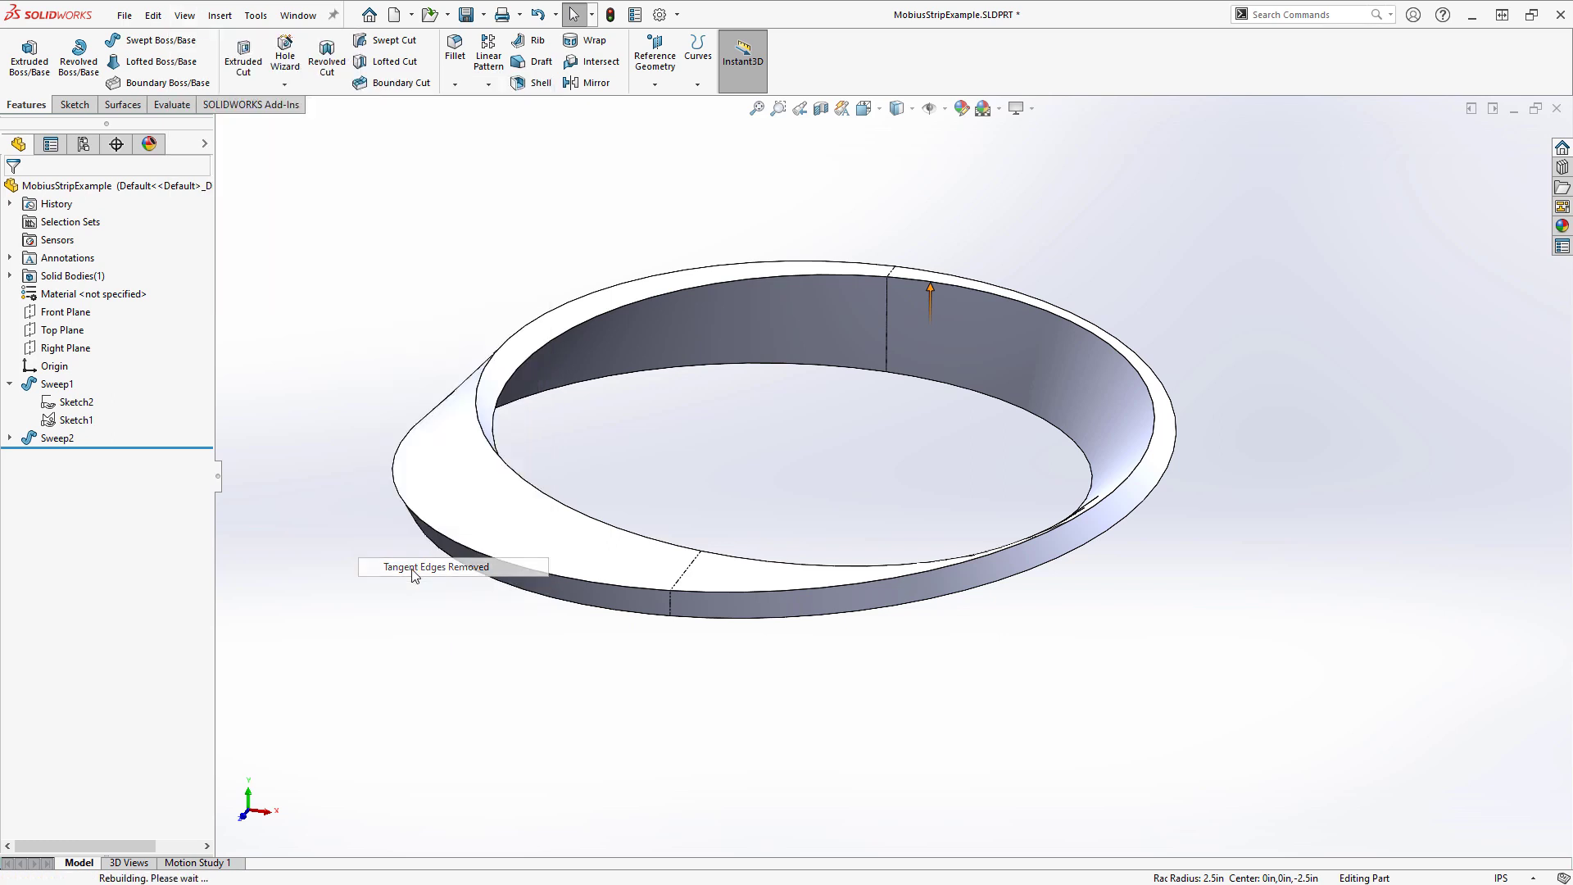
middle_drag(471, 194, 476, 239)
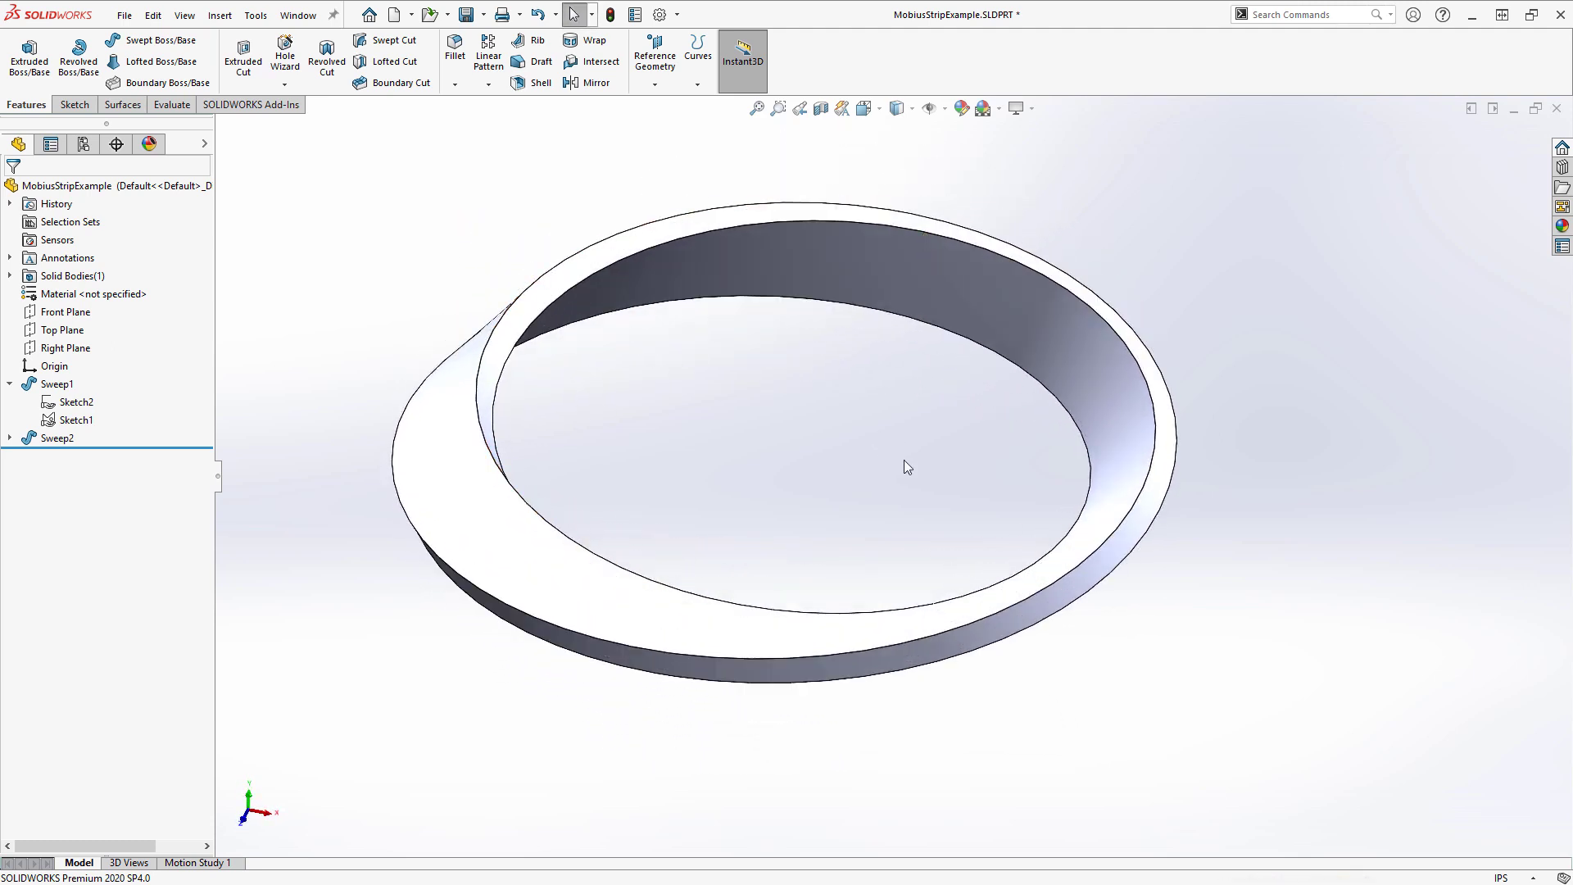